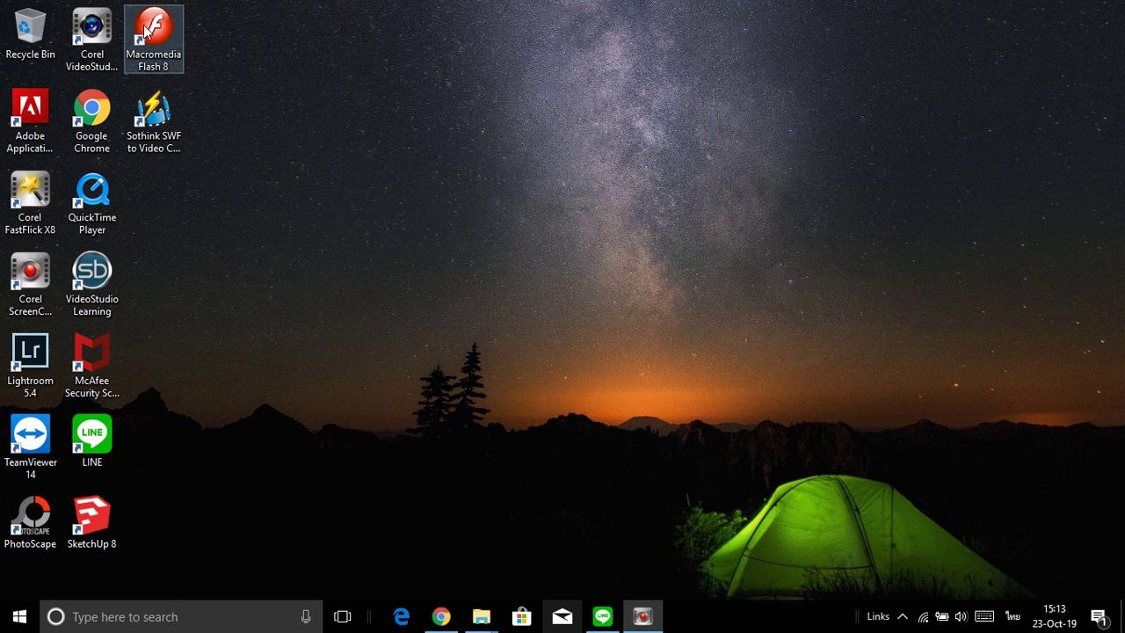
Launch Macromedia Flash 8, dismiss the product registration prompt, and create a new Flash Document.
{"action": "double_click", "coordinate": [141, 35]}
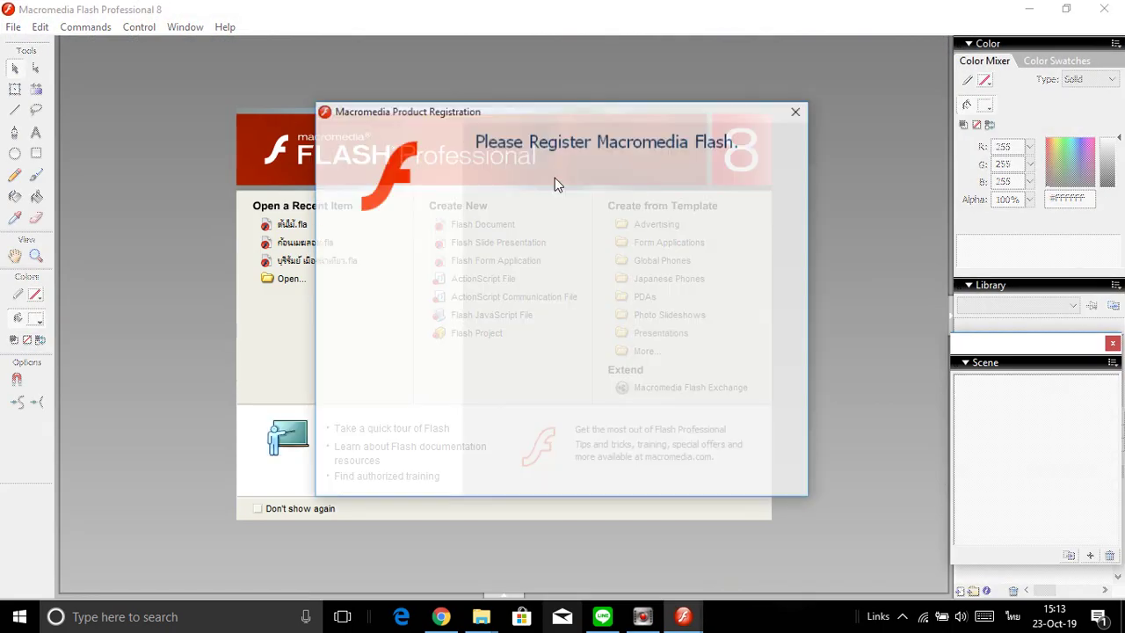
{"action": "left_click", "coordinate": [798, 110]}
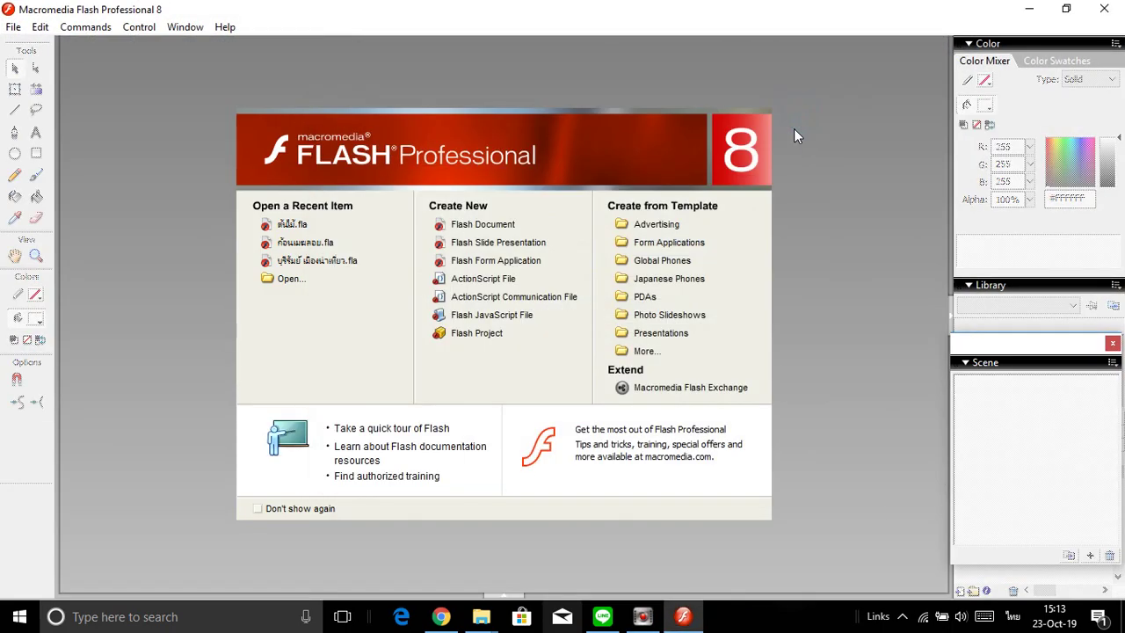
{"action": "left_click", "coordinate": [475, 226]}
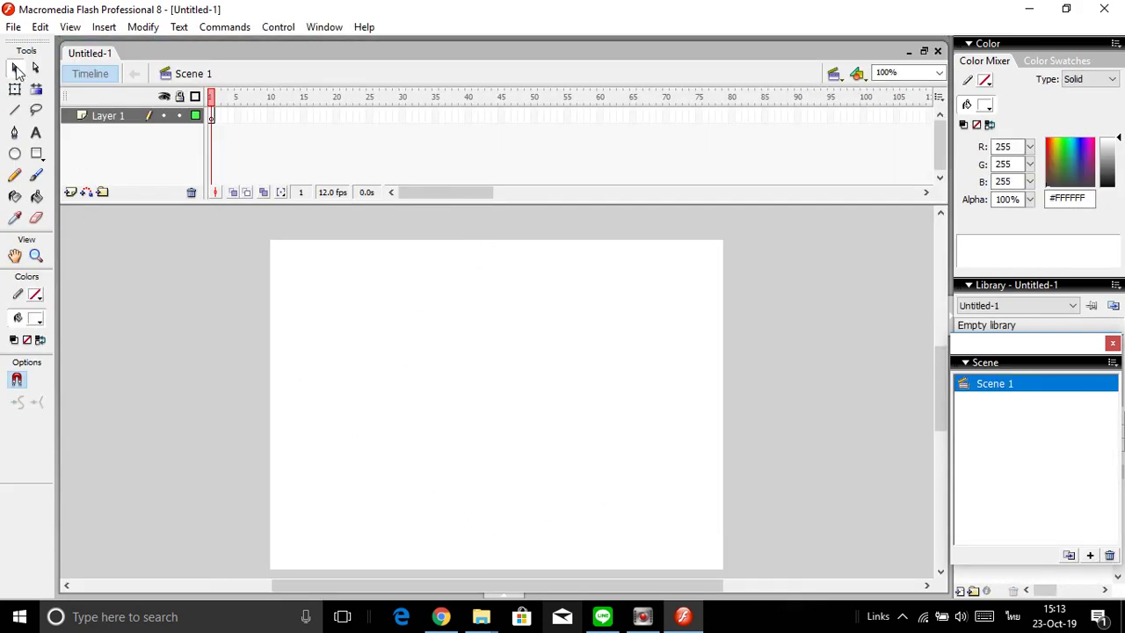
Close the open File Explorer window for the 18.0 folder.
{"action": "mouse_move", "coordinate": [484, 616]}
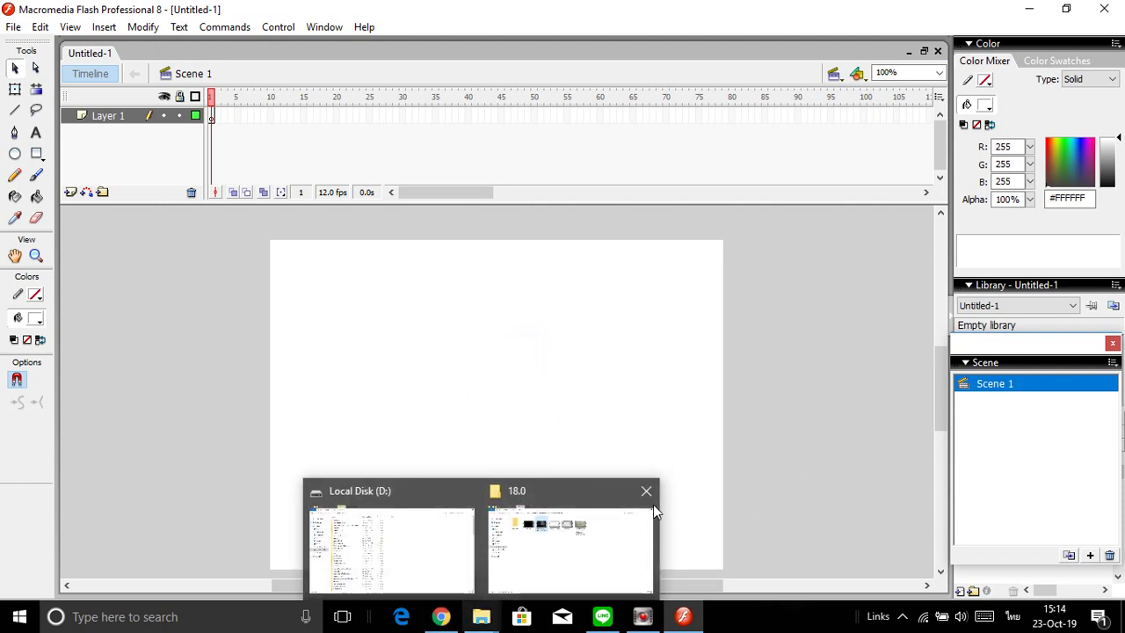
{"action": "left_click", "coordinate": [646, 496]}
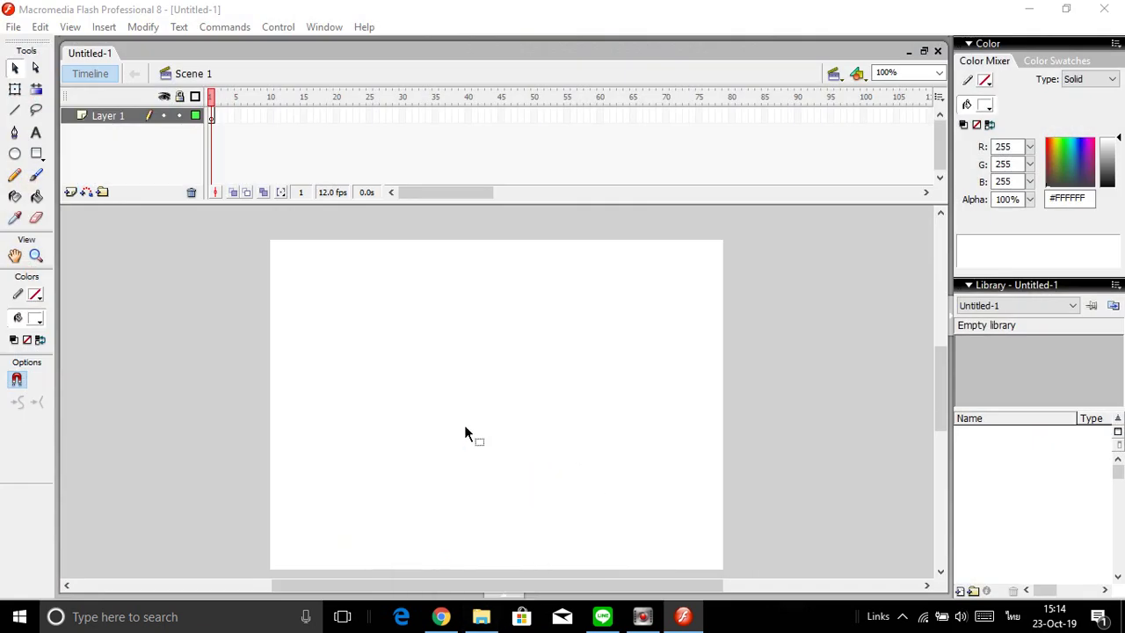
{"action": "key", "text": "shift+F2"}
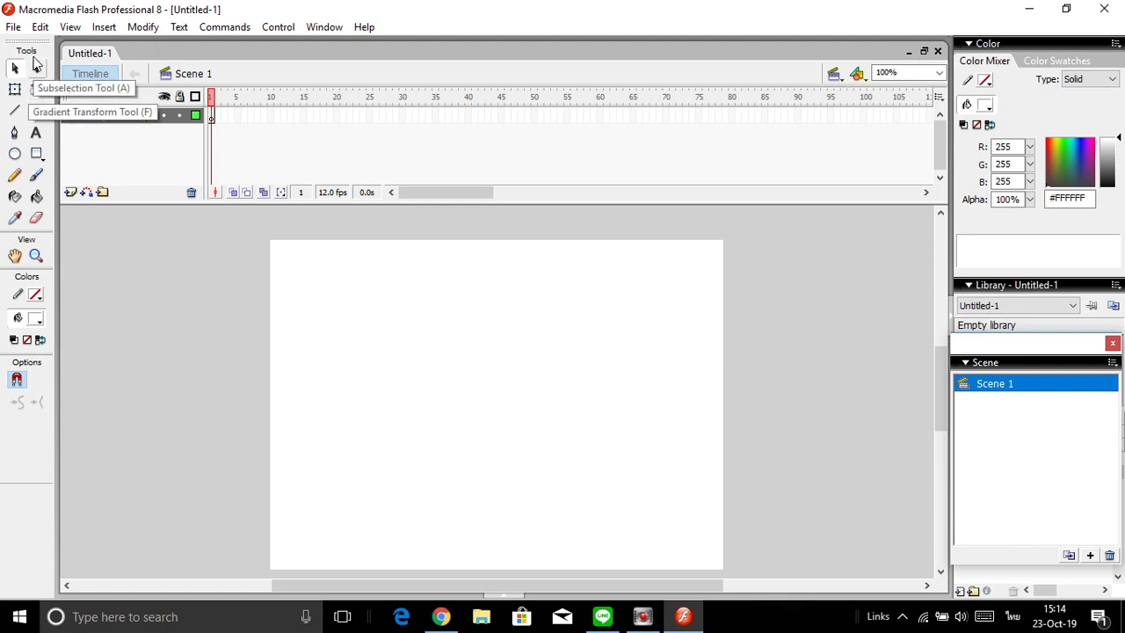
{"action": "left_click", "coordinate": [323, 25]}
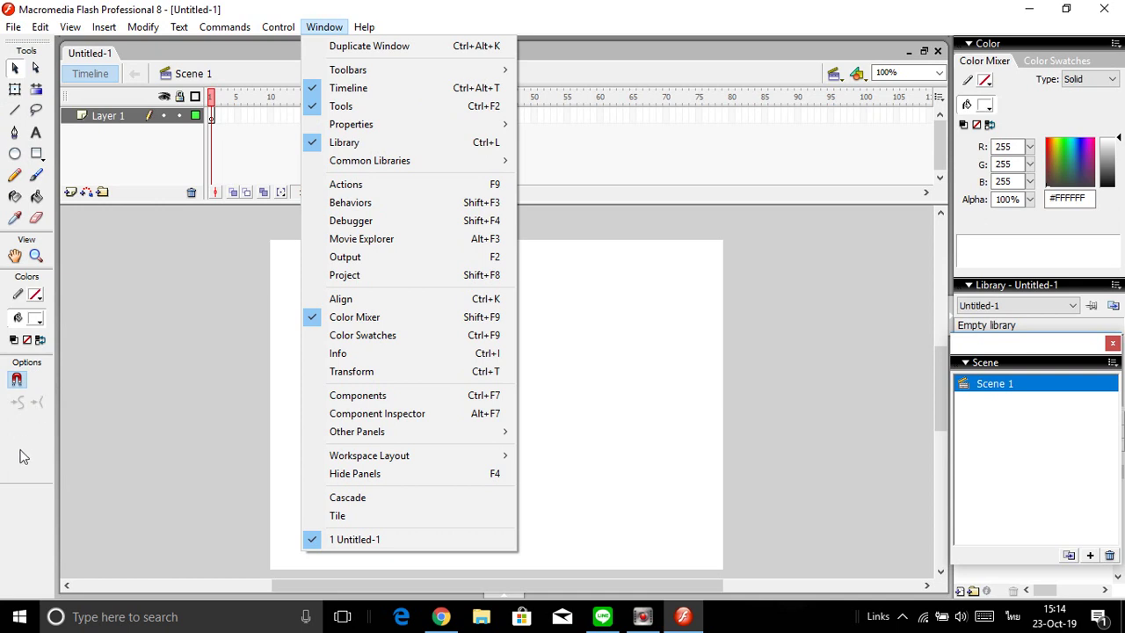
{"action": "left_click", "coordinate": [144, 334]}
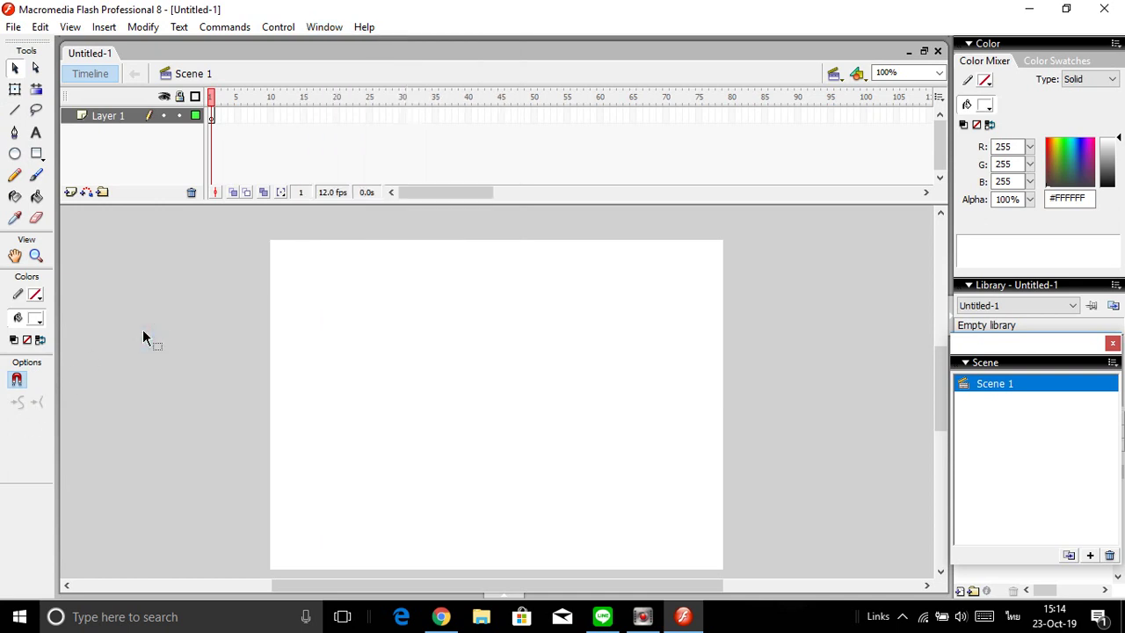
Set the stroke color to teal #009999 and the fill color to lime green #99FF00.
{"action": "left_click", "coordinate": [36, 295]}
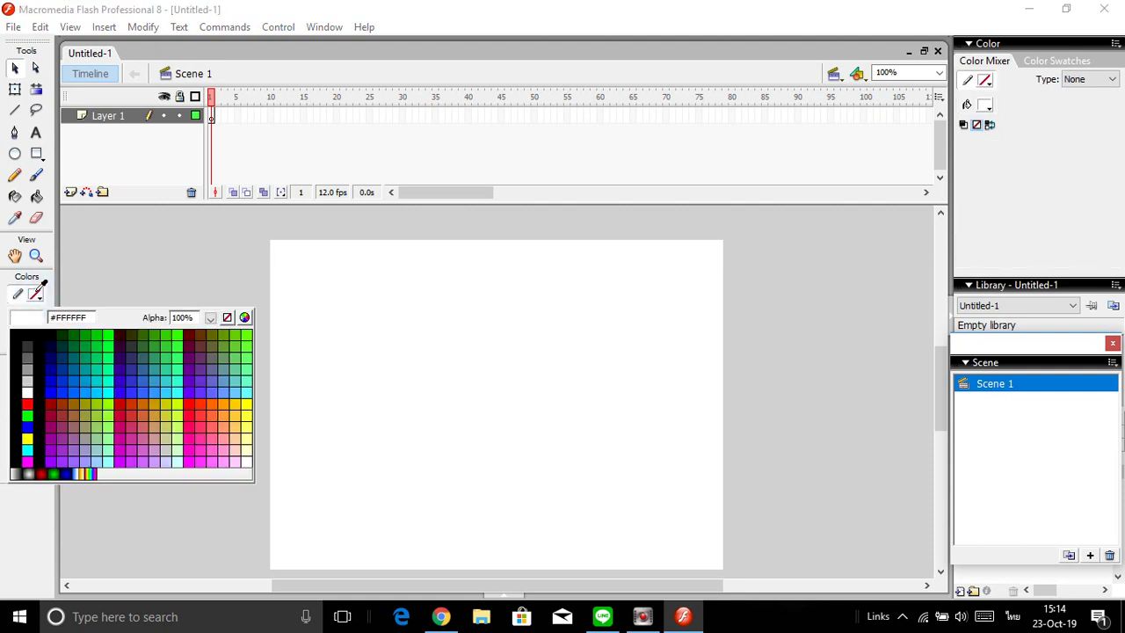
{"action": "left_click", "coordinate": [86, 367]}
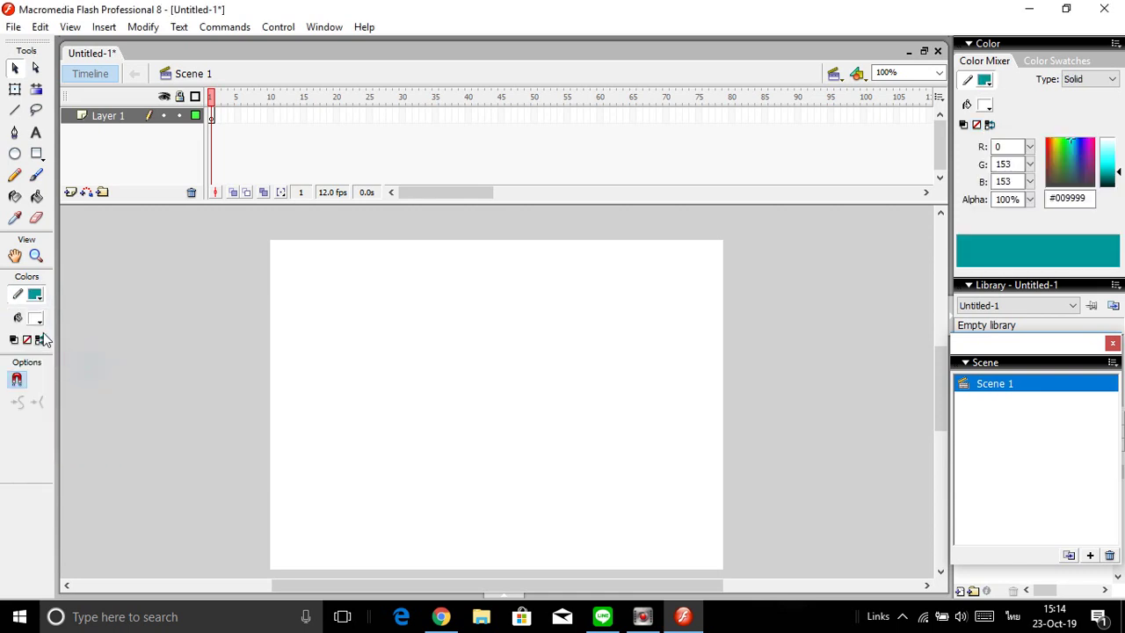
{"action": "left_click", "coordinate": [38, 317]}
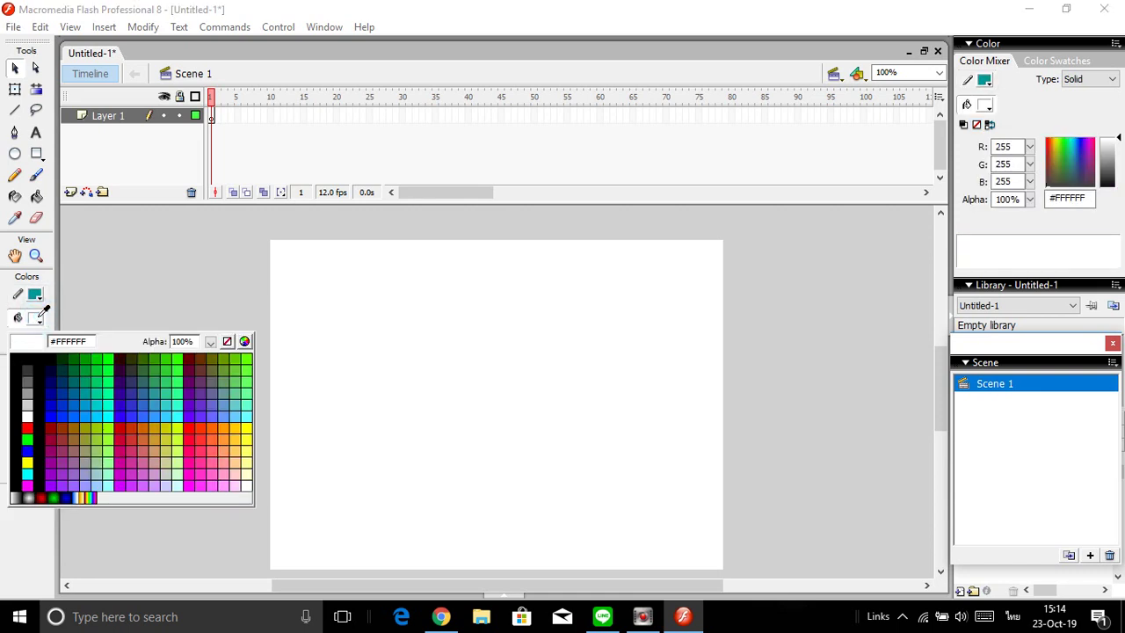
{"action": "left_click", "coordinate": [108, 428]}
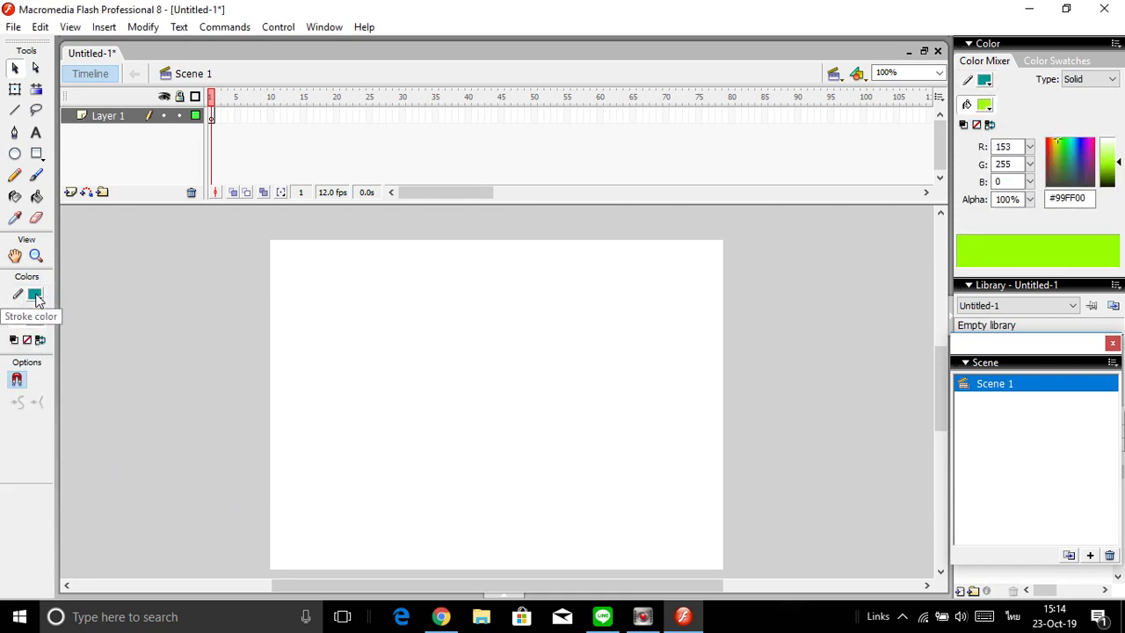
Set the stroke color to dark red #660000 and the fill color to yellow #FFFF00.
{"action": "left_click", "coordinate": [36, 295]}
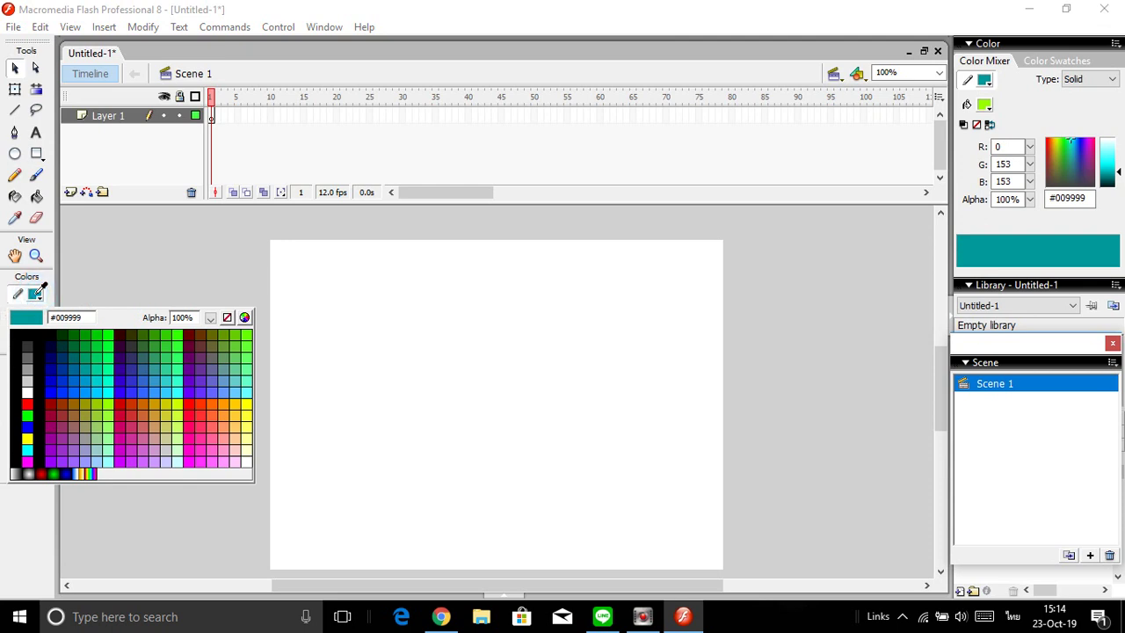
{"action": "left_click", "coordinate": [187, 336]}
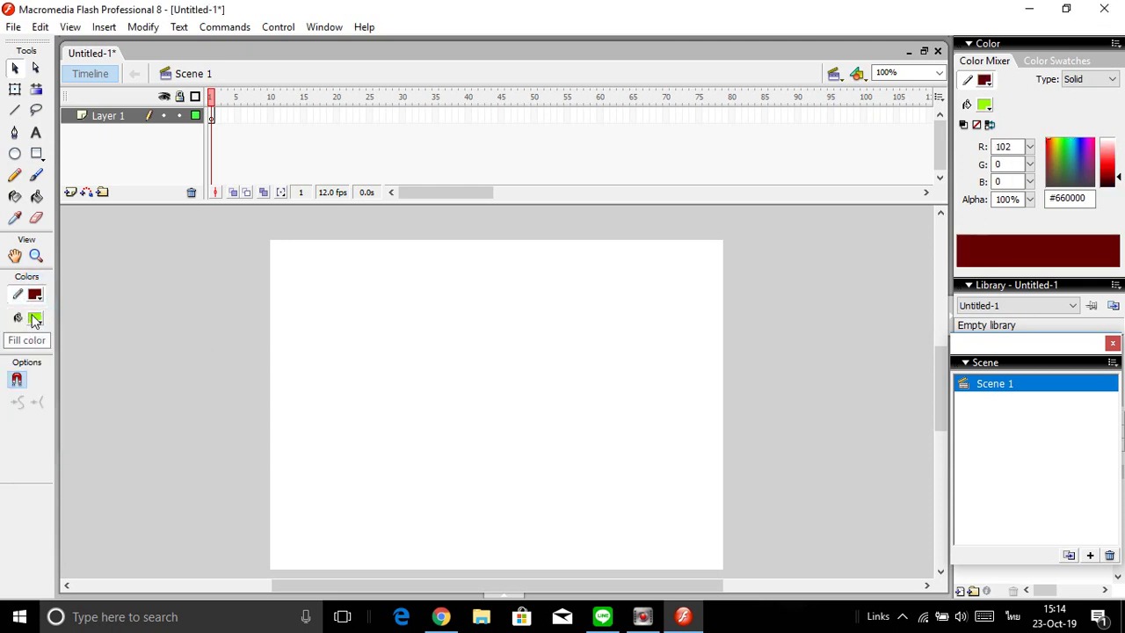
{"action": "left_click", "coordinate": [35, 318]}
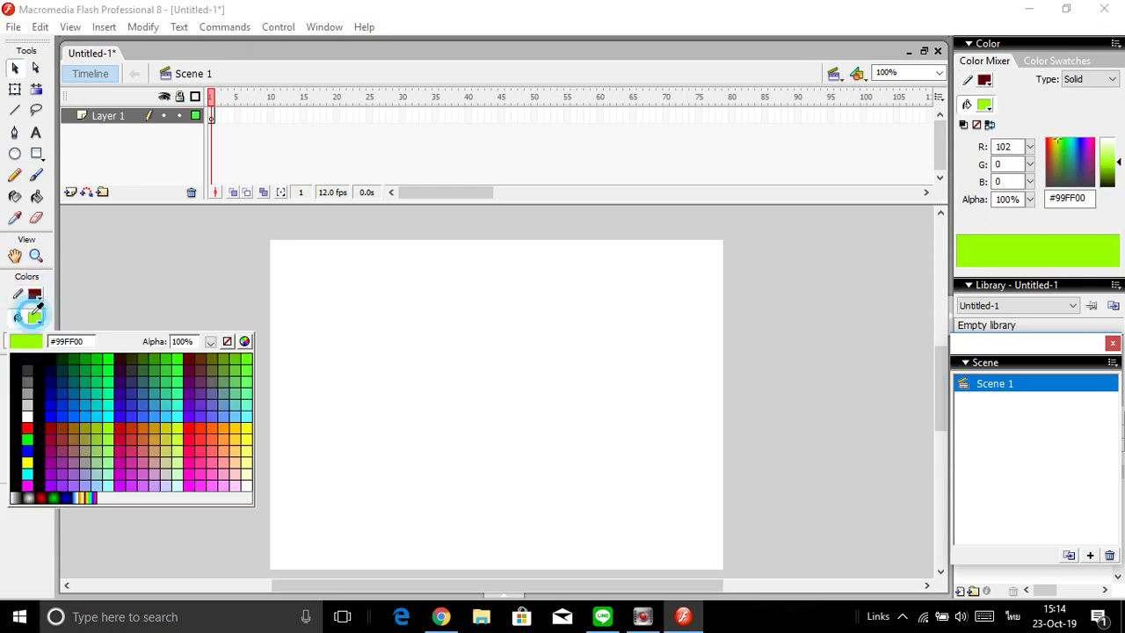
{"action": "left_click", "coordinate": [248, 430]}
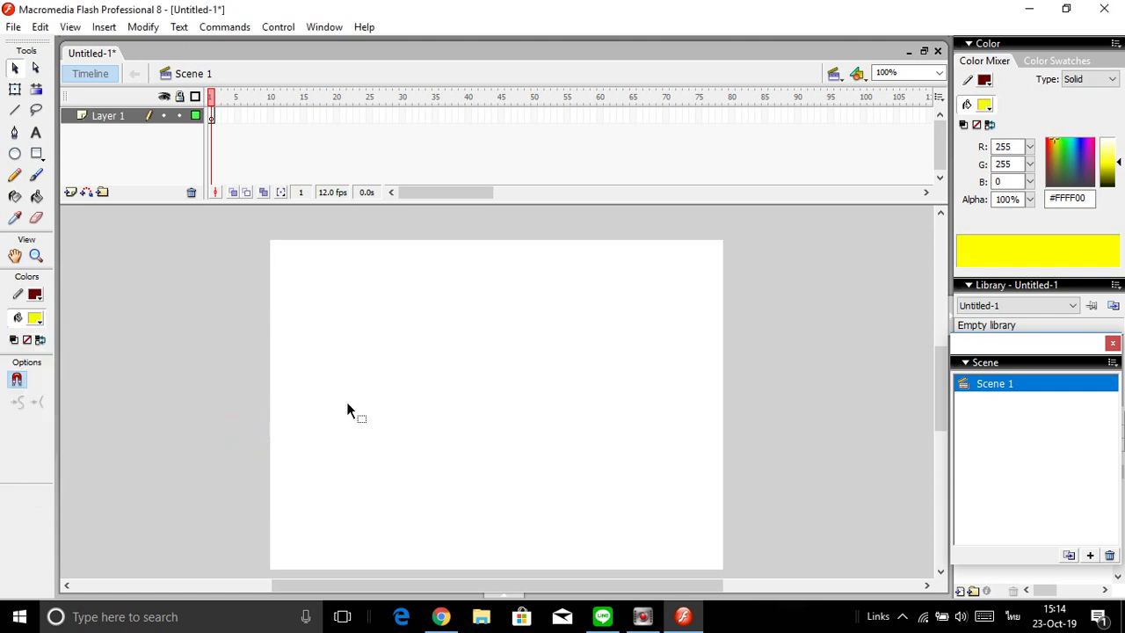
Draw a circle on the left half of the stage with the Oval tool, and select its fill and its outline separately.
{"action": "left_click", "coordinate": [15, 154]}
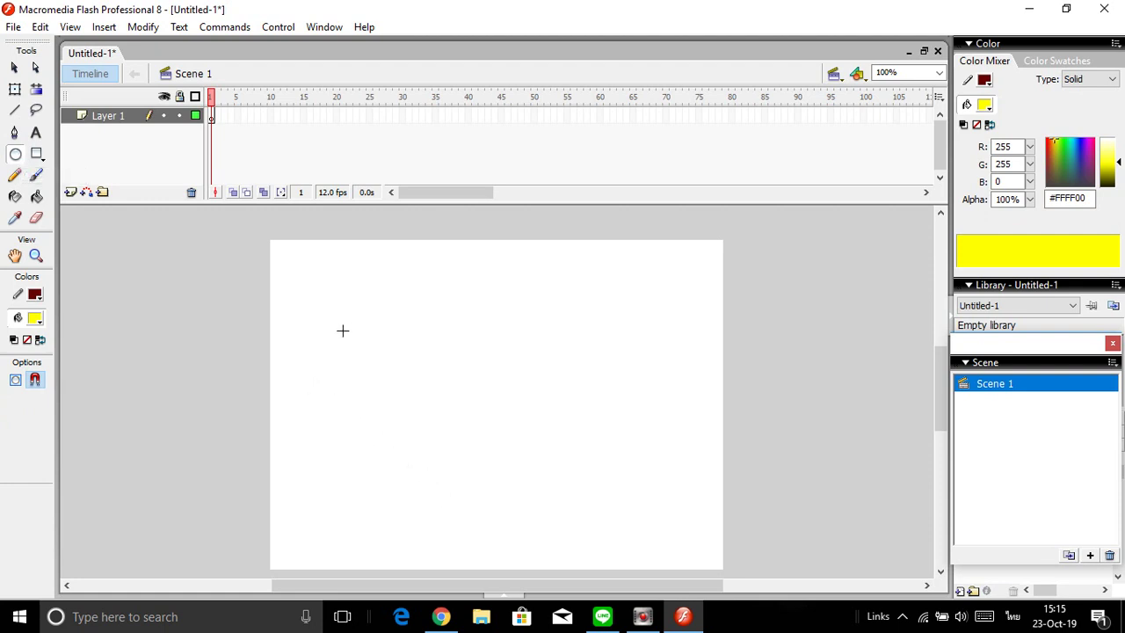
{"action": "left_click_drag", "start_coordinate": [316, 279], "coordinate": [479, 448]}
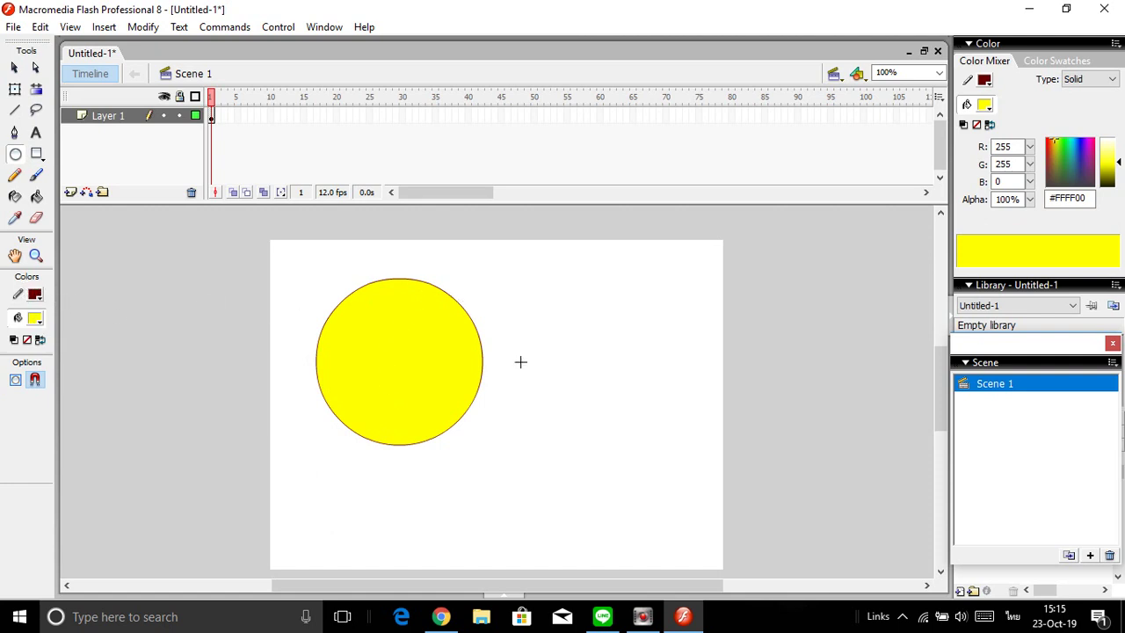
{"action": "left_click", "coordinate": [14, 68]}
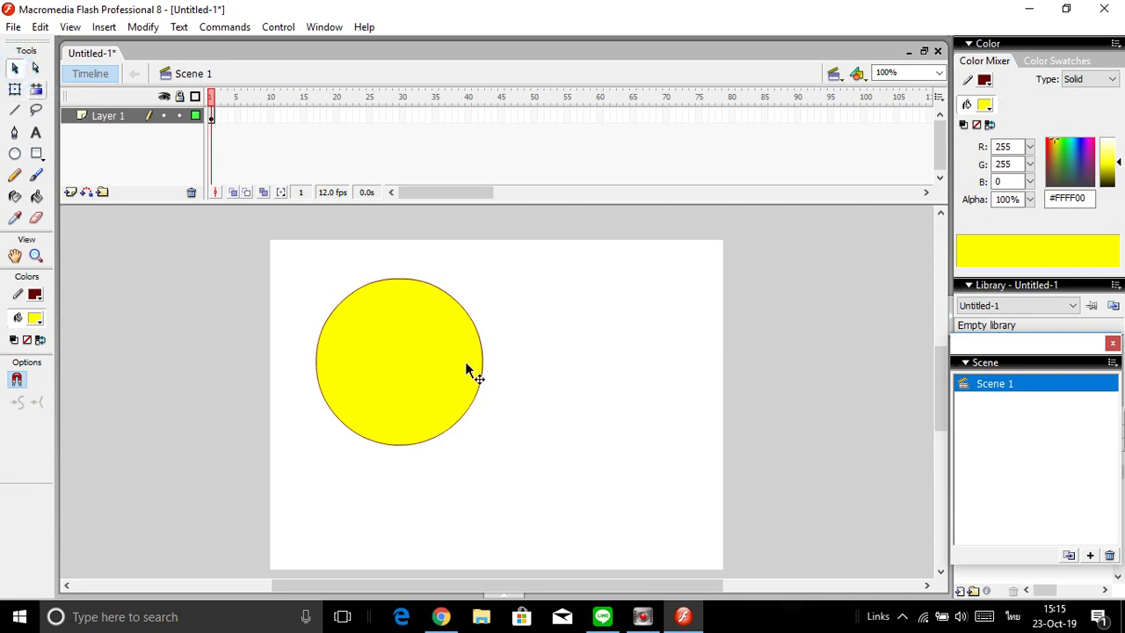
{"action": "left_click", "coordinate": [437, 364]}
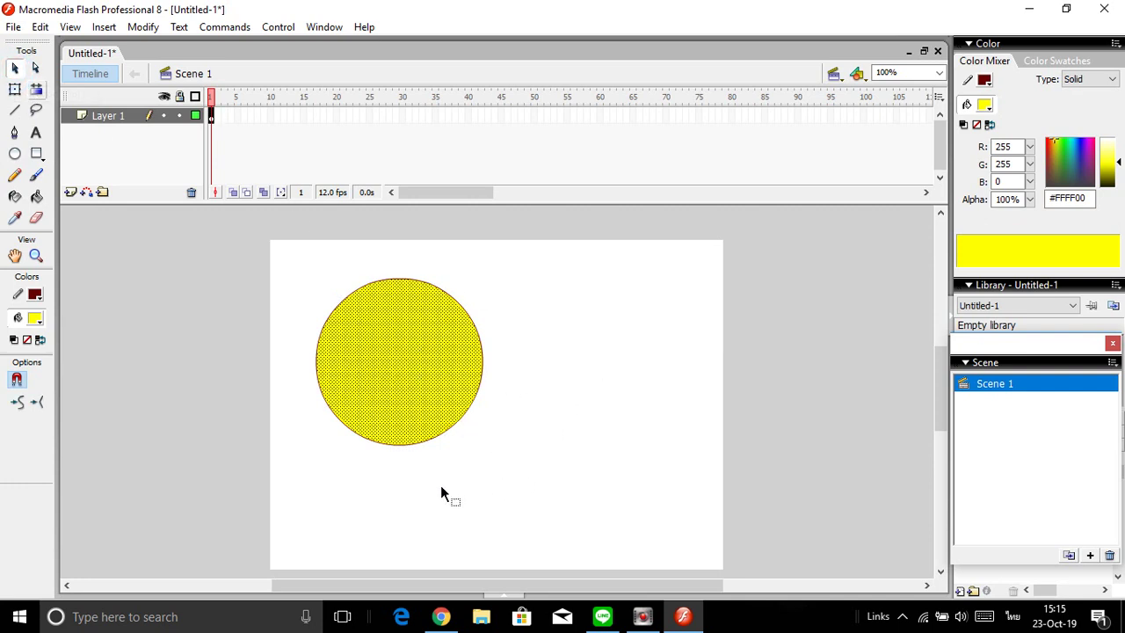
{"action": "left_click", "coordinate": [533, 341]}
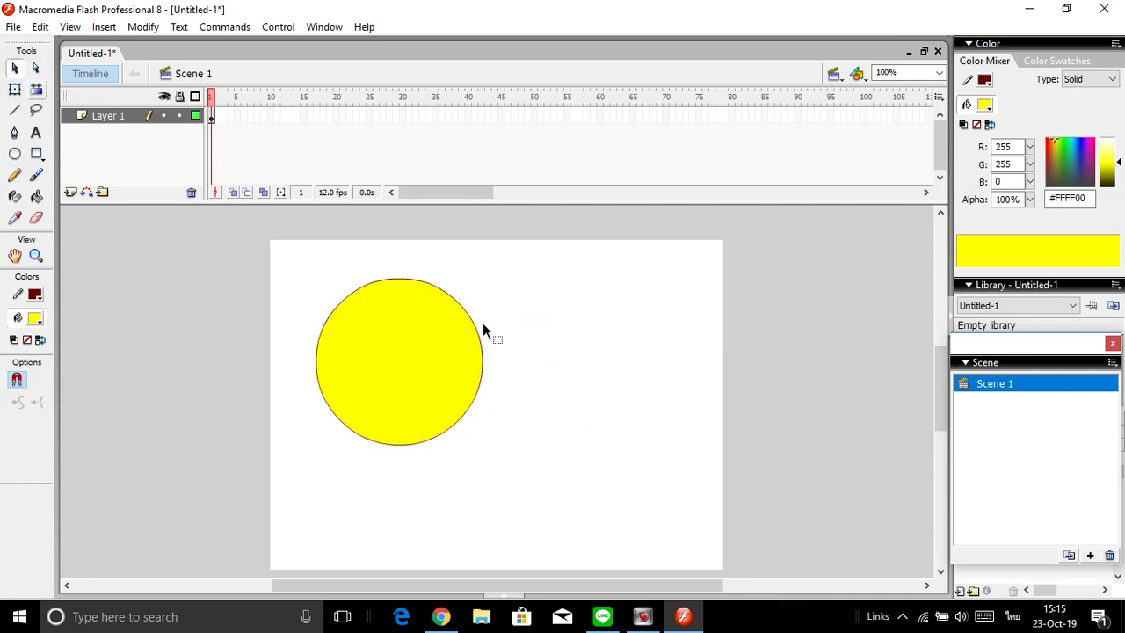
{"action": "left_click", "coordinate": [471, 320]}
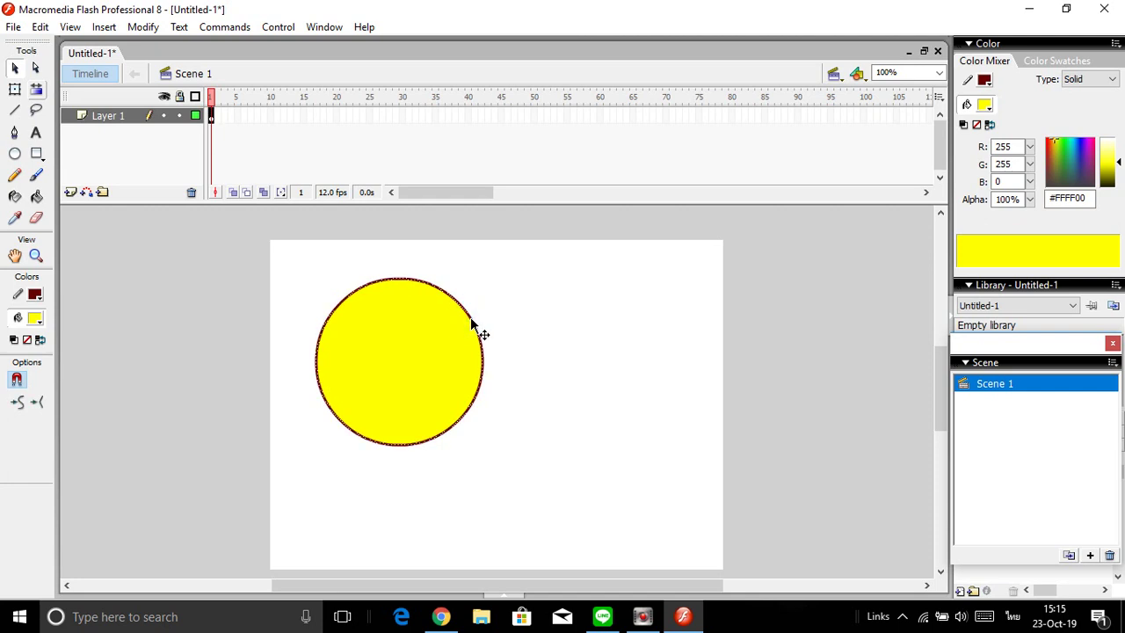
Move the circle's yellow fill out to the right of its outline, and delete both the fill and the outline.
{"action": "left_click", "coordinate": [447, 322]}
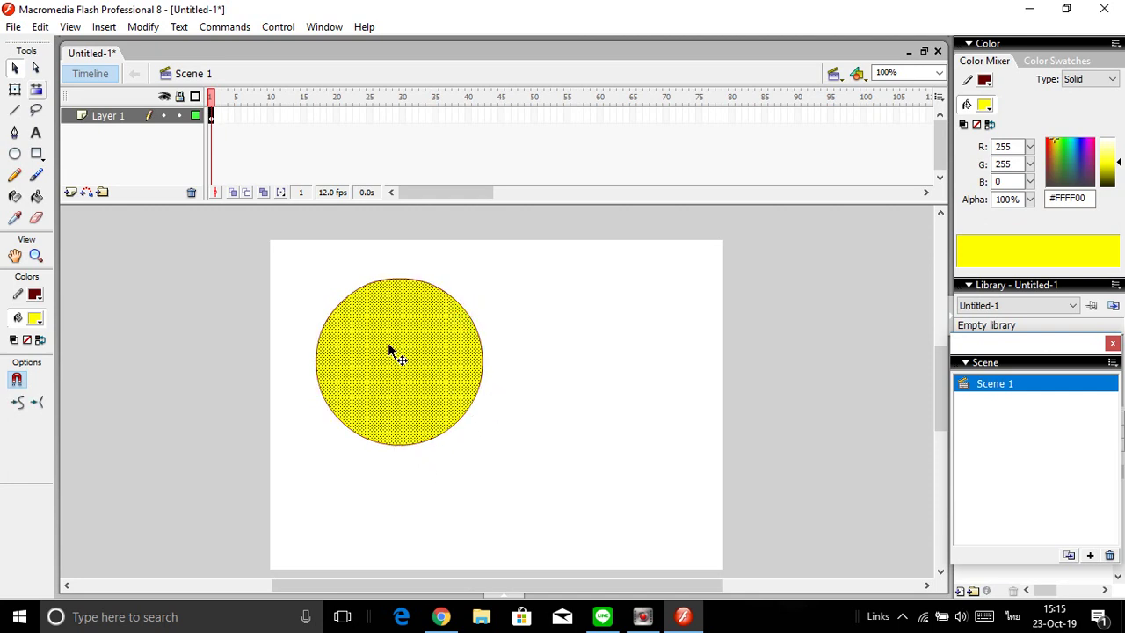
{"action": "left_click_drag", "start_coordinate": [372, 336], "coordinate": [572, 348]}
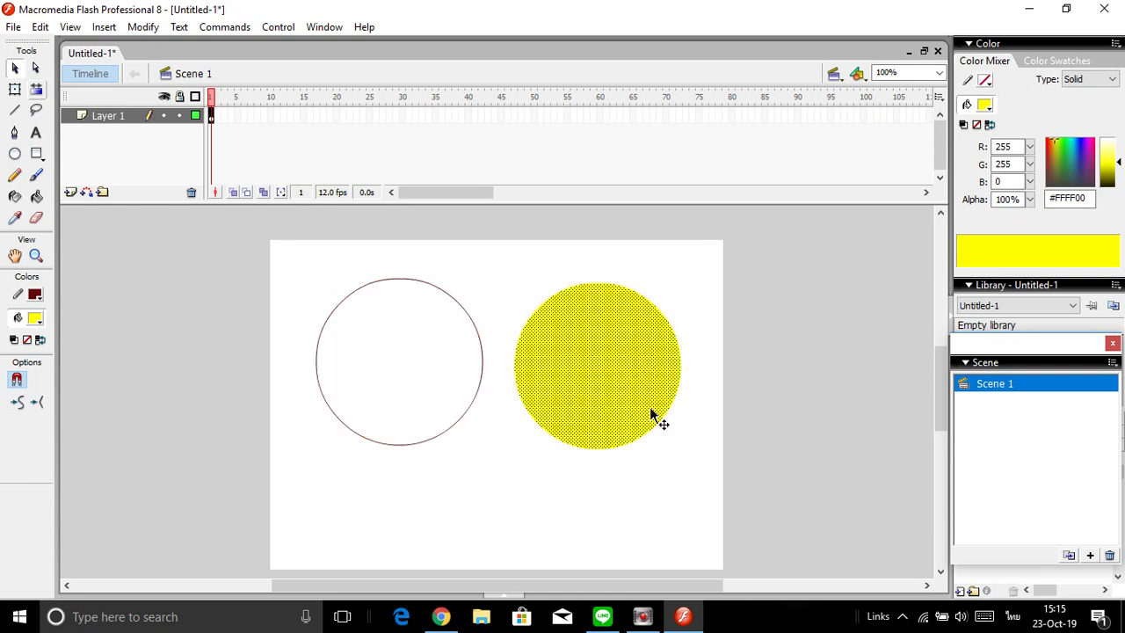
{"action": "left_click", "coordinate": [624, 512]}
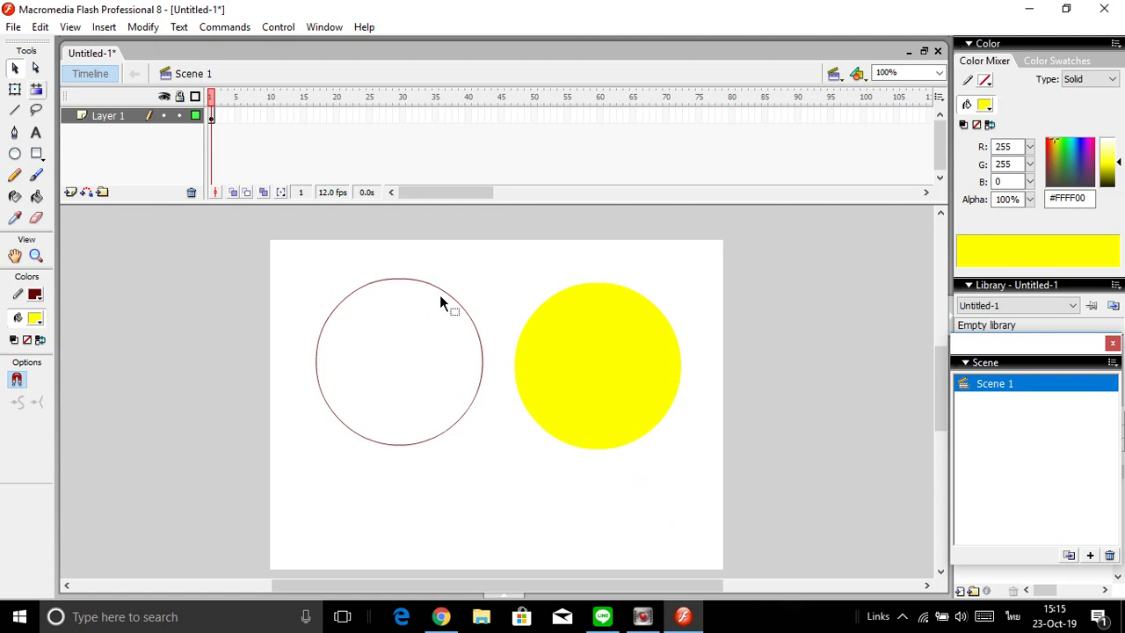
{"action": "mouse_move", "coordinate": [590, 370]}
{"action": "left_mouse_down"}
{"action": "mouse_move", "coordinate": [573, 463]}
{"action": "mouse_move", "coordinate": [552, 440]}
{"action": "mouse_move", "coordinate": [580, 352]}
{"action": "mouse_move", "coordinate": [565, 419]}
{"action": "mouse_move", "coordinate": [607, 349]}
{"action": "mouse_move", "coordinate": [613, 367]}
{"action": "left_mouse_up"}
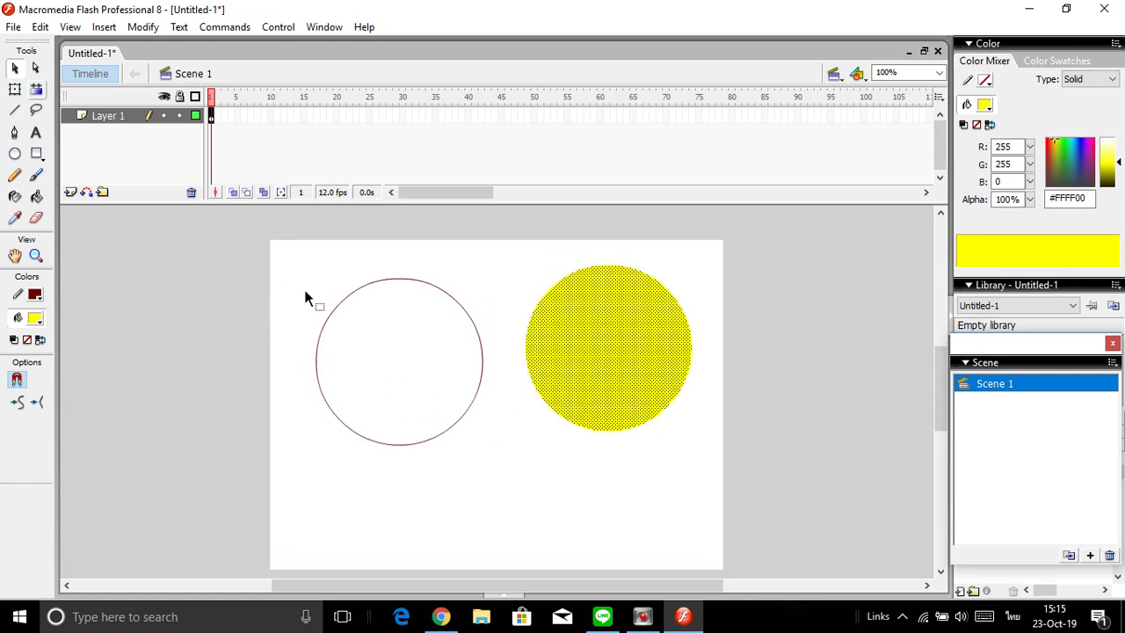
{"action": "mouse_move", "coordinate": [272, 228]}
{"action": "left_mouse_down"}
{"action": "mouse_move", "coordinate": [301, 310]}
{"action": "mouse_move", "coordinate": [500, 441]}
{"action": "mouse_move", "coordinate": [726, 493]}
{"action": "left_mouse_up"}
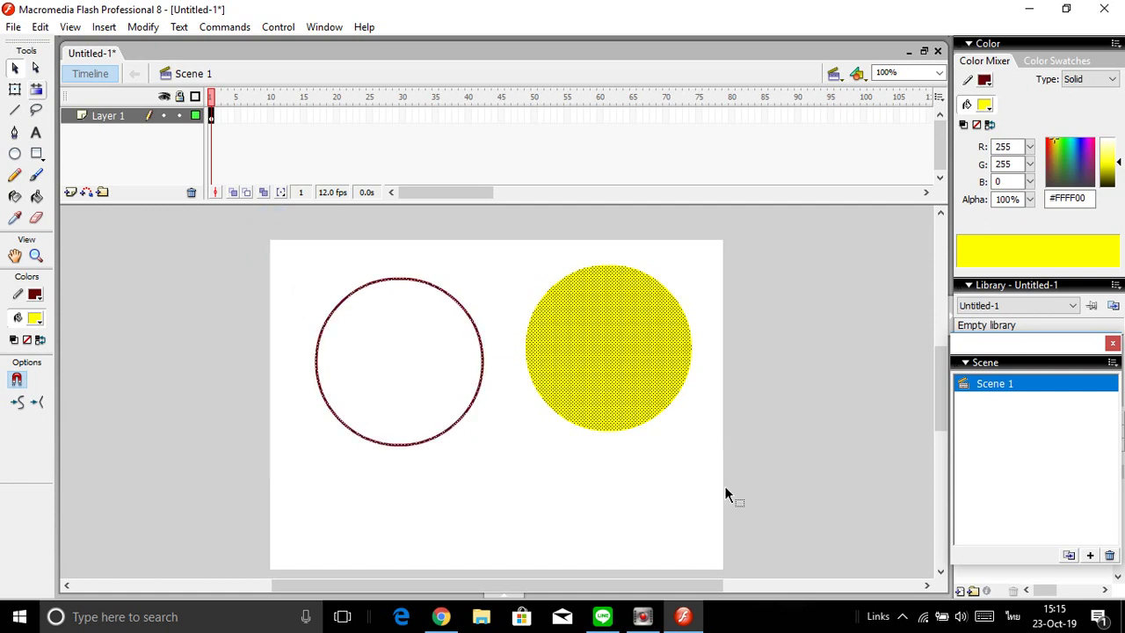
{"action": "key", "text": "Delete"}
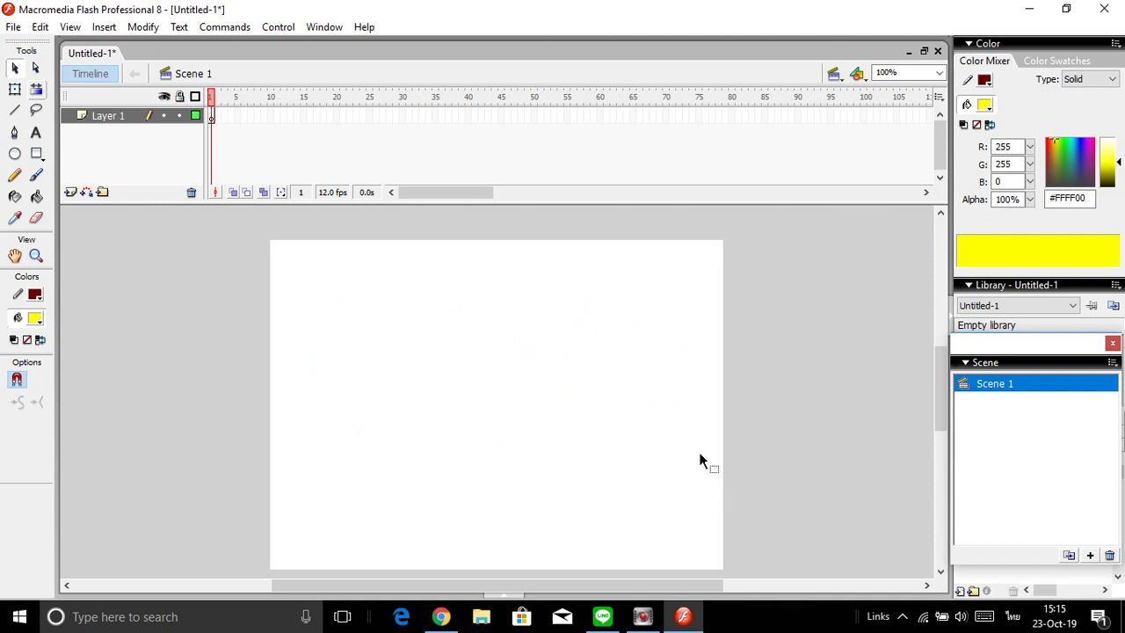
Draw an up-and-down freehand line on the left part of the stage with the Pencil tool in Straighten mode.
{"action": "left_click", "coordinate": [14, 177]}
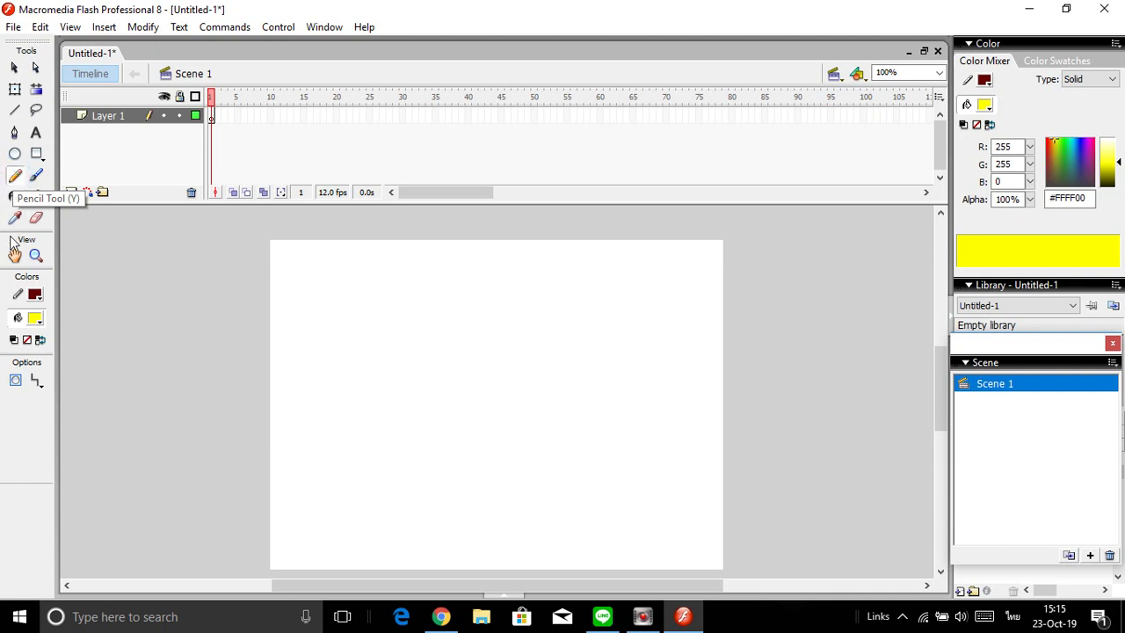
{"action": "mouse_move", "coordinate": [366, 471]}
{"action": "left_mouse_down"}
{"action": "mouse_move", "coordinate": [359, 402]}
{"action": "mouse_move", "coordinate": [387, 370]}
{"action": "mouse_move", "coordinate": [389, 303]}
{"action": "mouse_move", "coordinate": [429, 431]}
{"action": "mouse_move", "coordinate": [411, 456]}
{"action": "mouse_move", "coordinate": [458, 469]}
{"action": "left_mouse_up"}
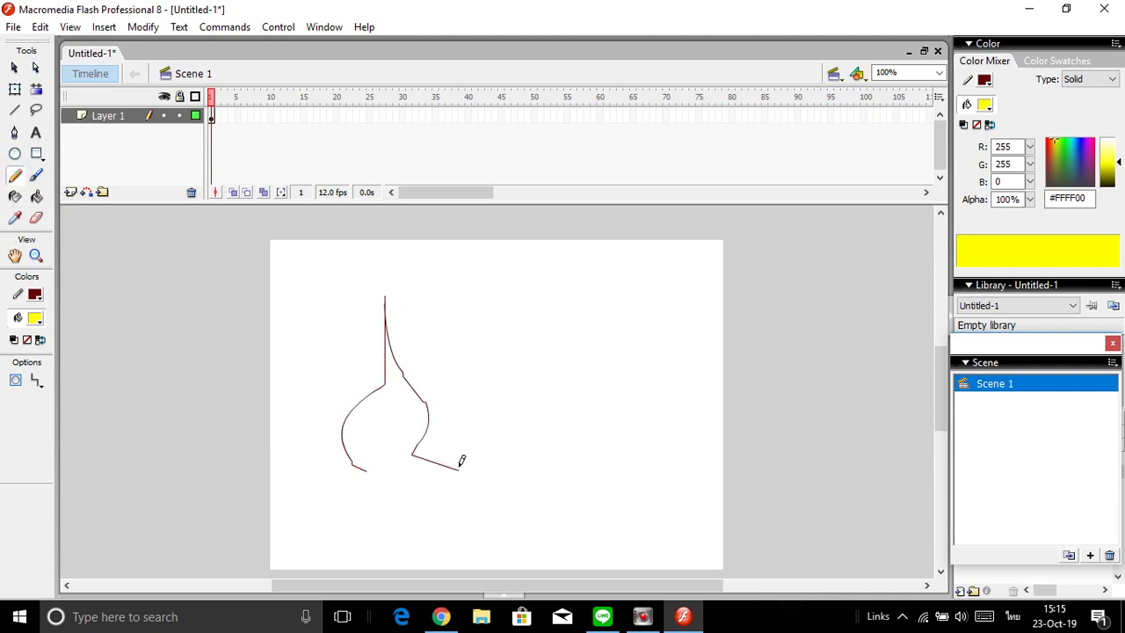
Switch the Pencil to Smooth mode and draw a descending curved line to the right of the first stroke.
{"action": "left_click", "coordinate": [38, 384]}
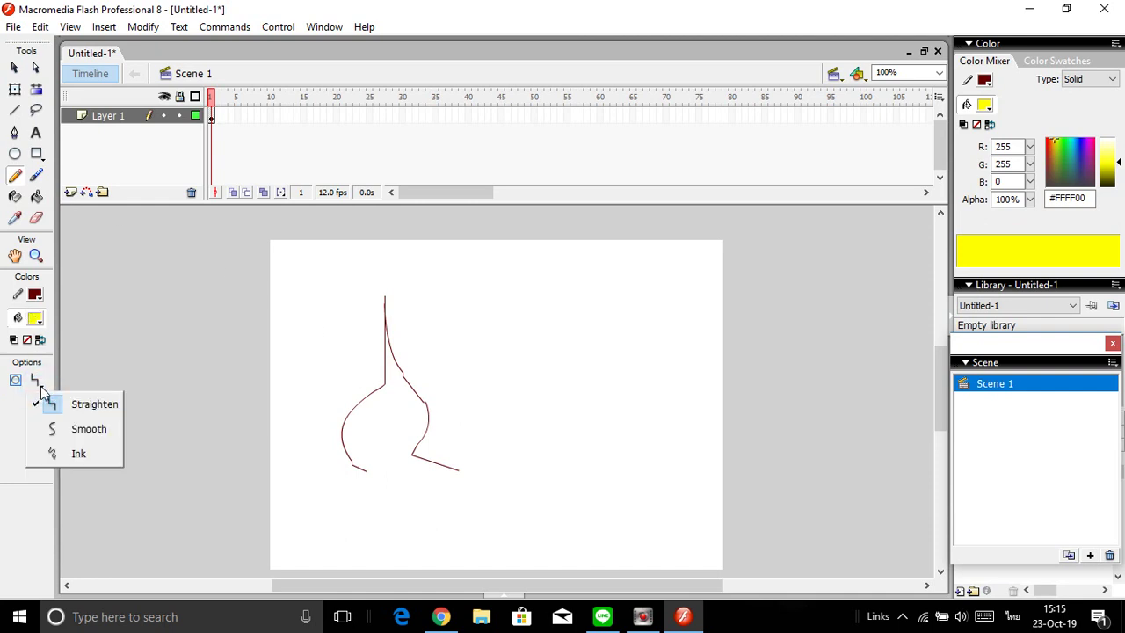
{"action": "left_click", "coordinate": [91, 431]}
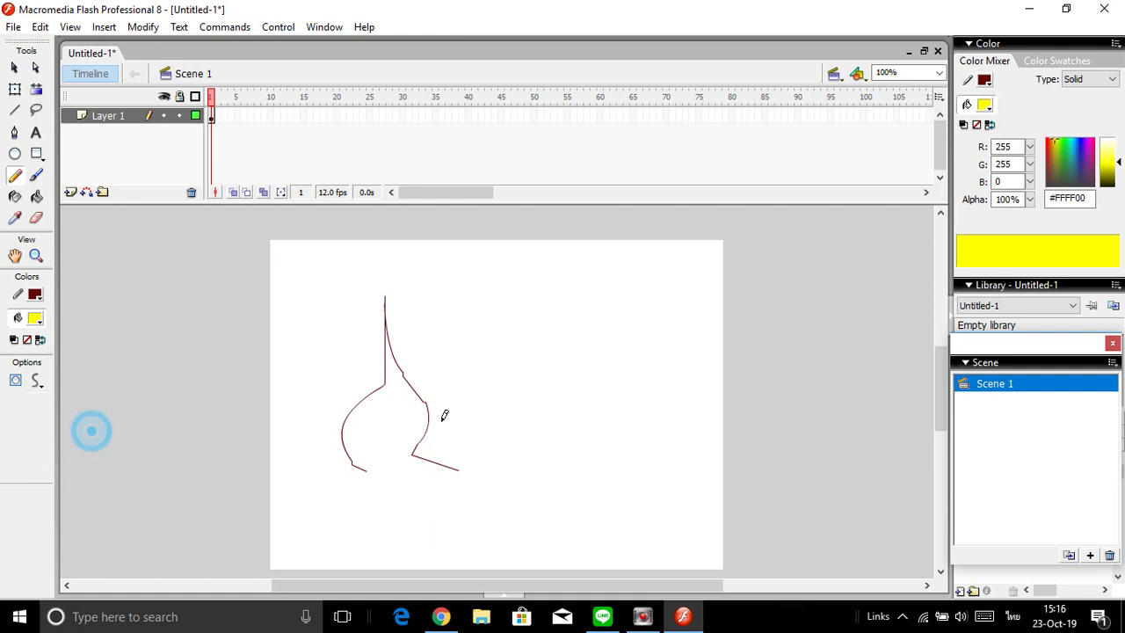
{"action": "mouse_move", "coordinate": [445, 311]}
{"action": "left_mouse_down"}
{"action": "mouse_move", "coordinate": [537, 484]}
{"action": "mouse_move", "coordinate": [570, 493]}
{"action": "left_mouse_up"}
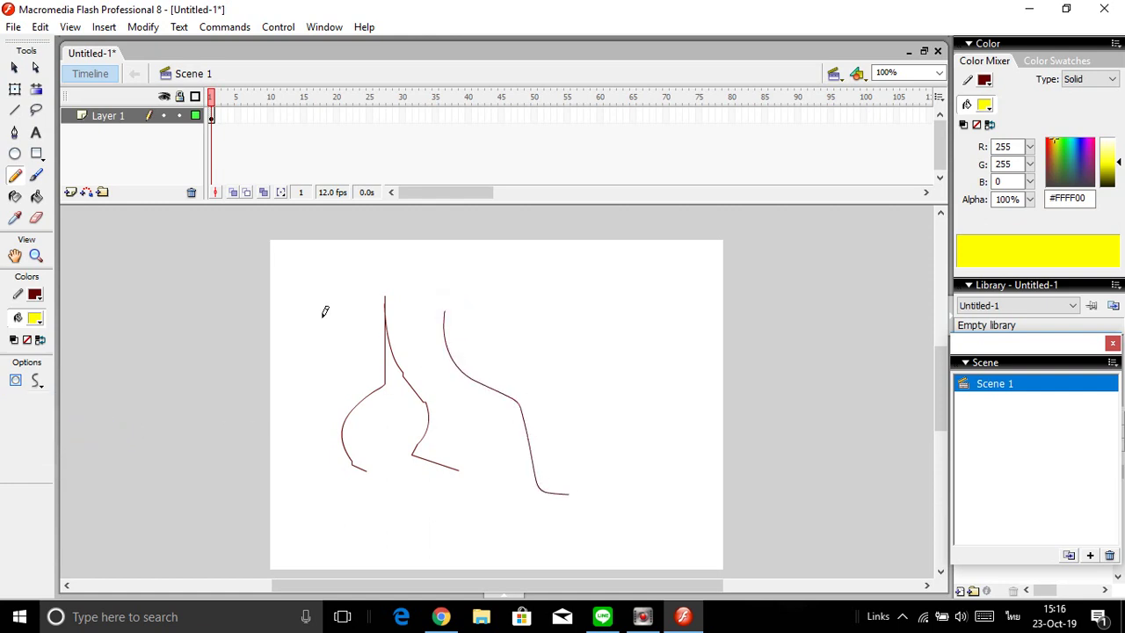
Switch the Pencil to Ink mode and draw two freehand wavy lines on the right part of the stage.
{"action": "left_click", "coordinate": [37, 381]}
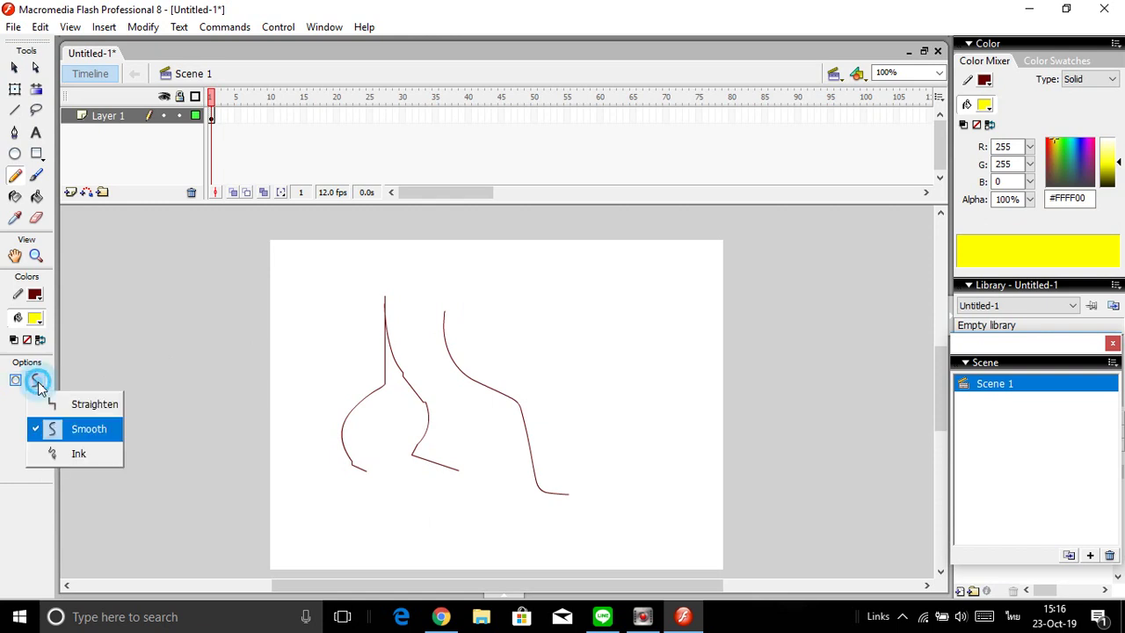
{"action": "left_click", "coordinate": [78, 454]}
{"action": "mouse_move", "coordinate": [499, 299]}
{"action": "left_mouse_down"}
{"action": "mouse_move", "coordinate": [566, 378]}
{"action": "mouse_move", "coordinate": [574, 410]}
{"action": "mouse_move", "coordinate": [639, 469]}
{"action": "mouse_move", "coordinate": [609, 352]}
{"action": "mouse_move", "coordinate": [631, 279]}
{"action": "left_mouse_up"}
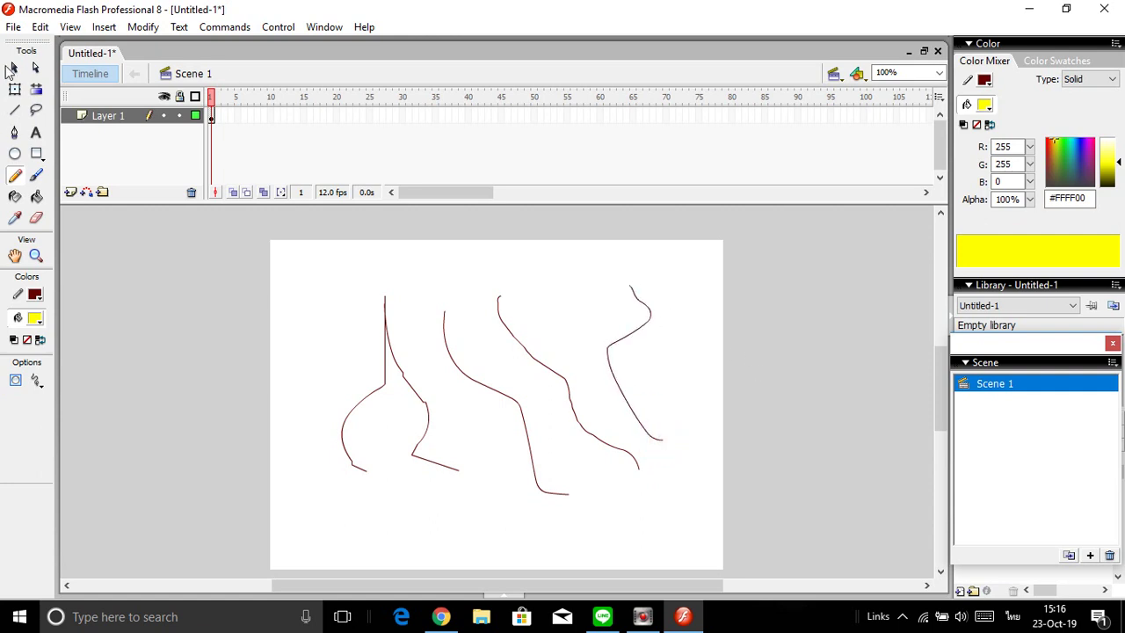
Select all the freehand pencil lines on the stage and delete them.
{"action": "left_click", "coordinate": [13, 69]}
{"action": "mouse_move", "coordinate": [292, 249]}
{"action": "left_mouse_down"}
{"action": "mouse_move", "coordinate": [678, 506]}
{"action": "mouse_move", "coordinate": [741, 519]}
{"action": "left_mouse_up"}
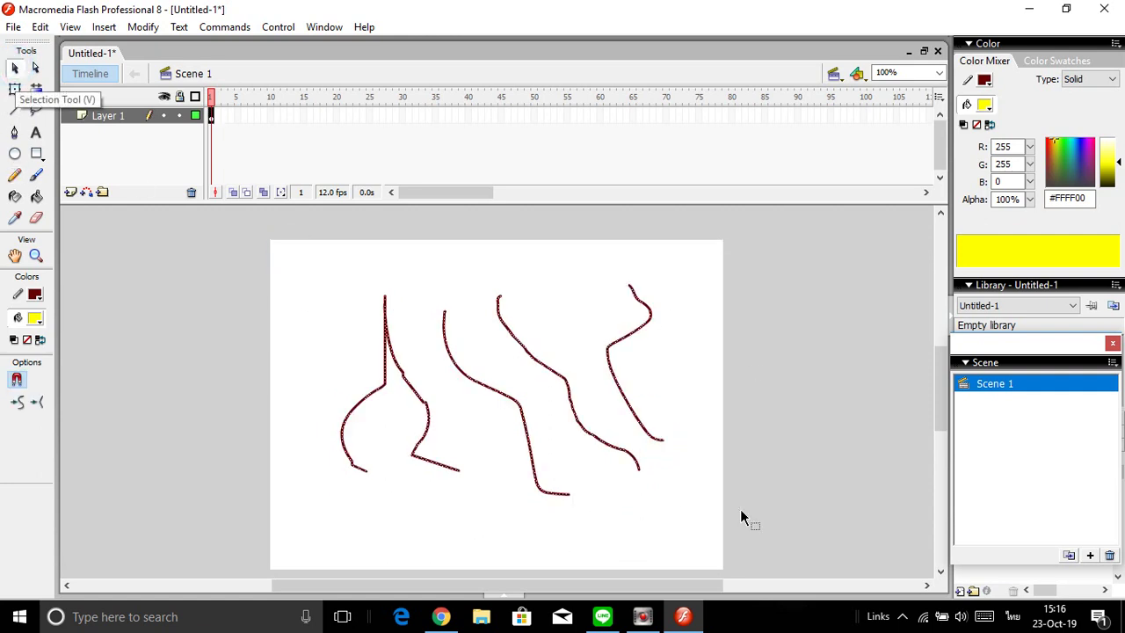
{"action": "key", "text": "Delete"}
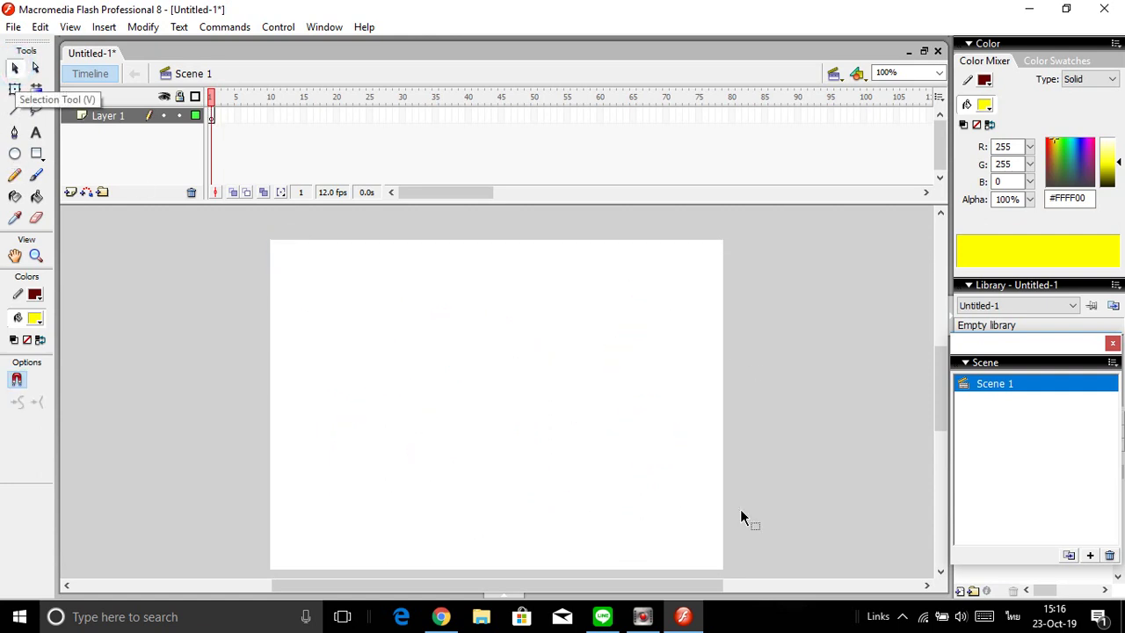
{"action": "left_click", "coordinate": [13, 112]}
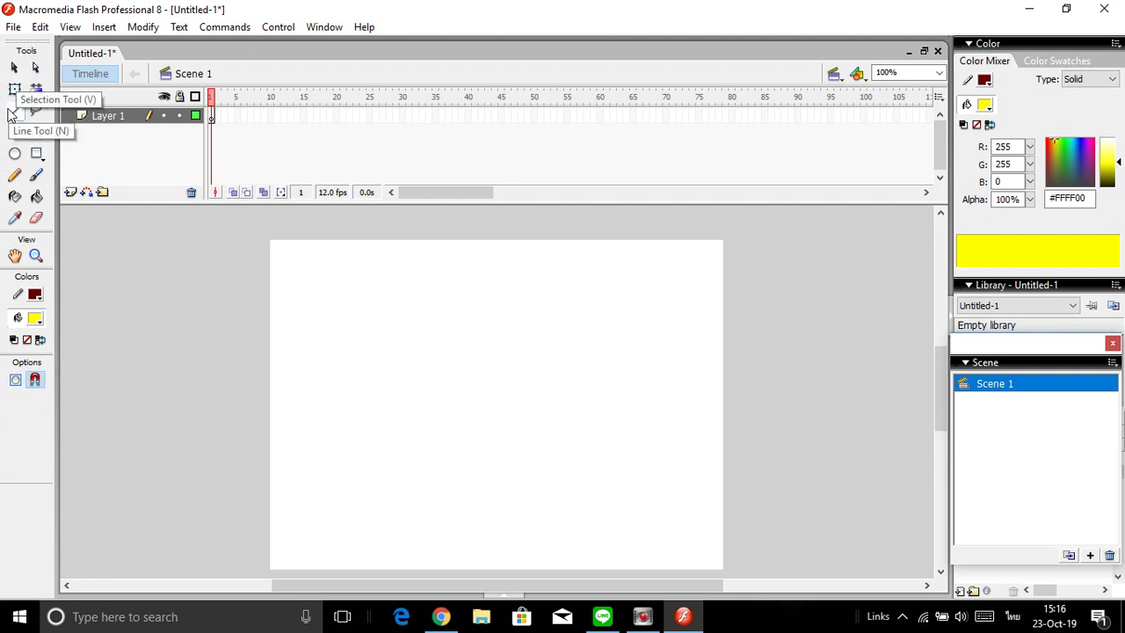
{"action": "left_click", "coordinate": [37, 155]}
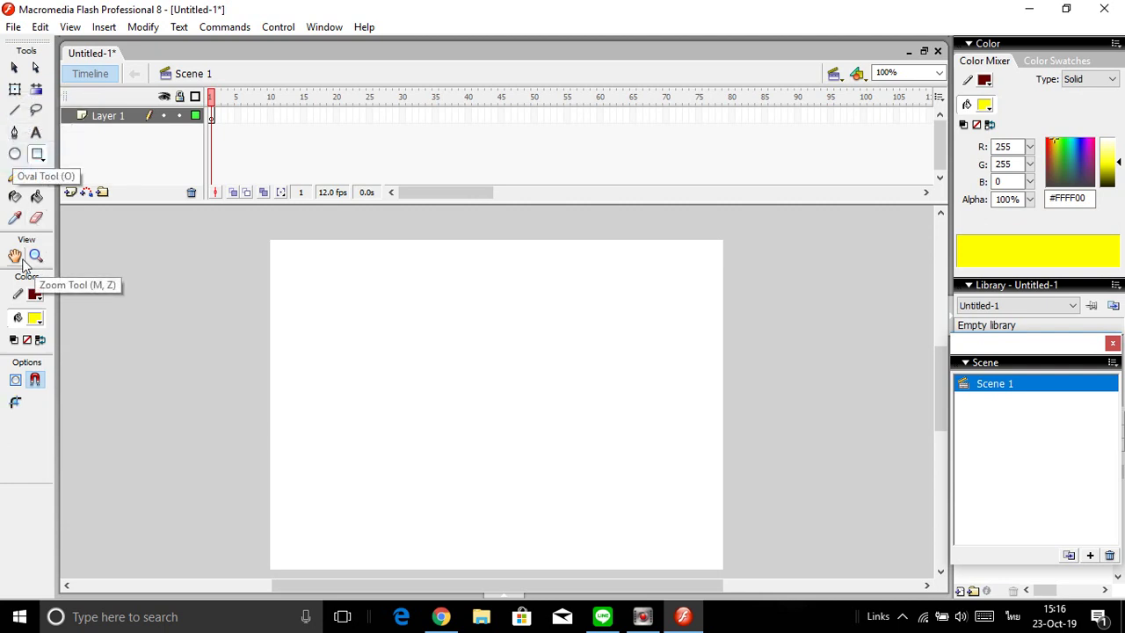
{"action": "left_click", "coordinate": [15, 176]}
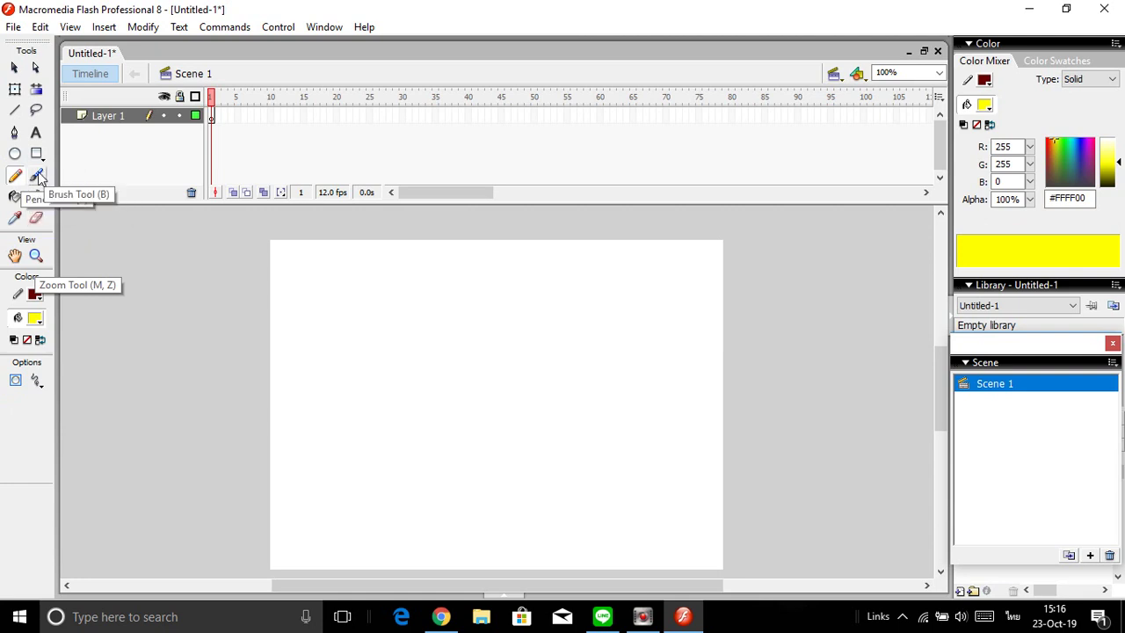
{"action": "left_click", "coordinate": [37, 176]}
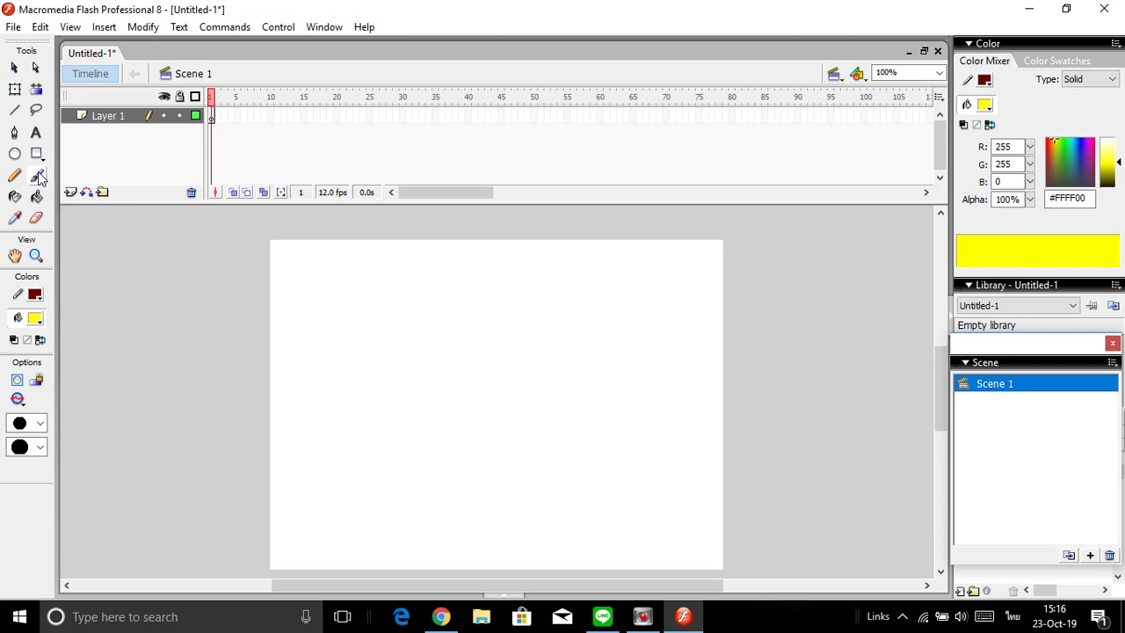
Choose the Line tool and set its stroke color to black in its properties.
{"action": "left_click", "coordinate": [14, 110]}
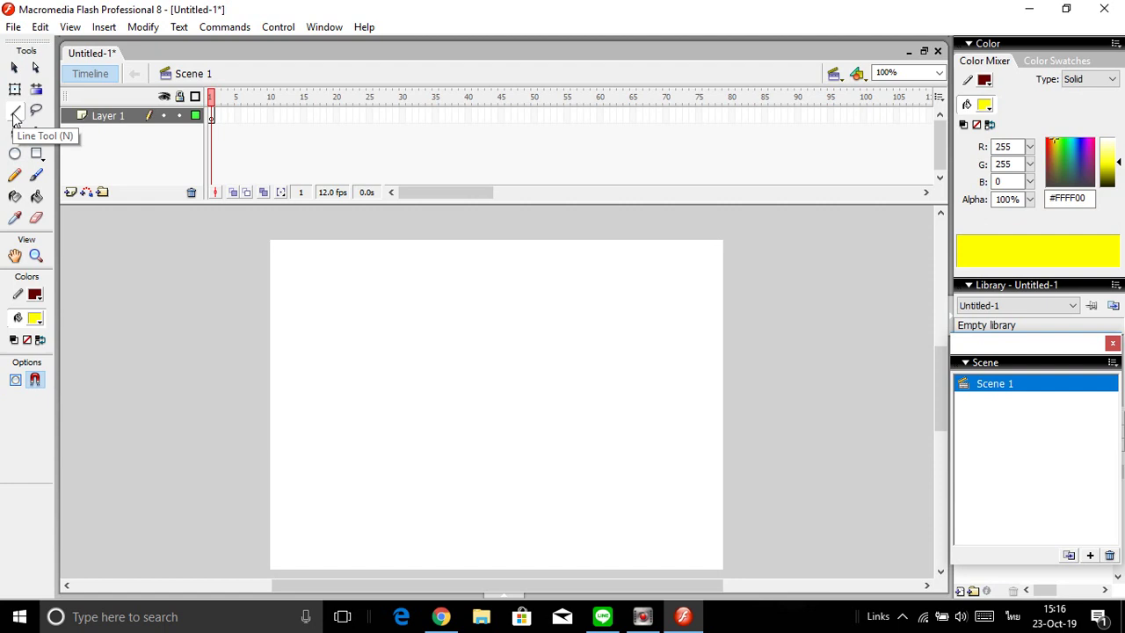
{"action": "left_click", "coordinate": [505, 598]}
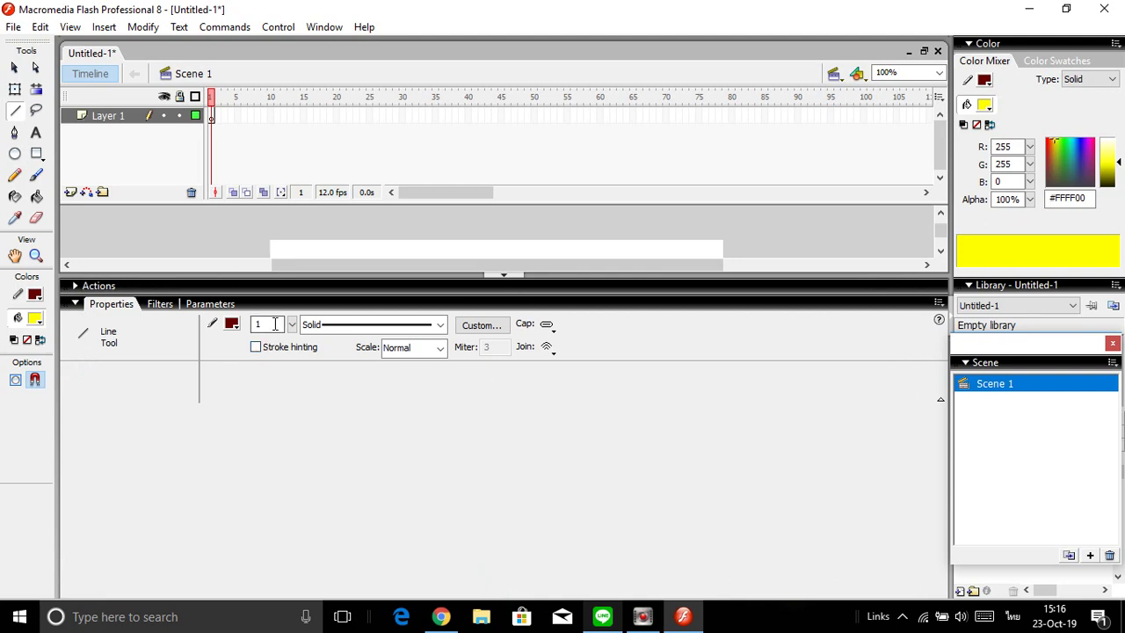
{"action": "left_click", "coordinate": [232, 327]}
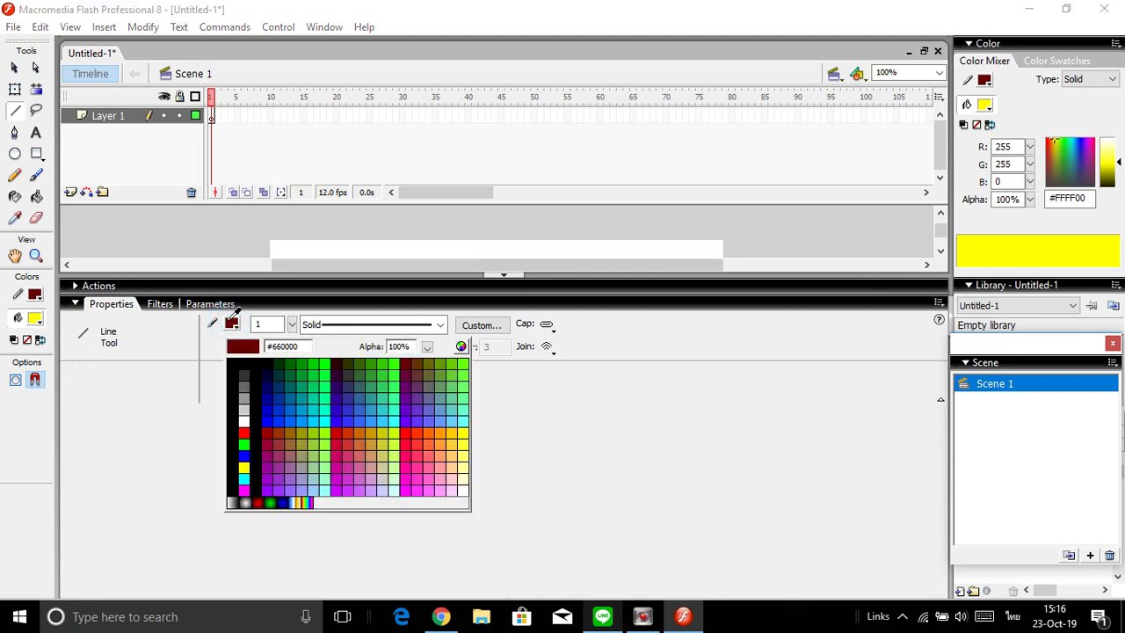
{"action": "left_click", "coordinate": [256, 407]}
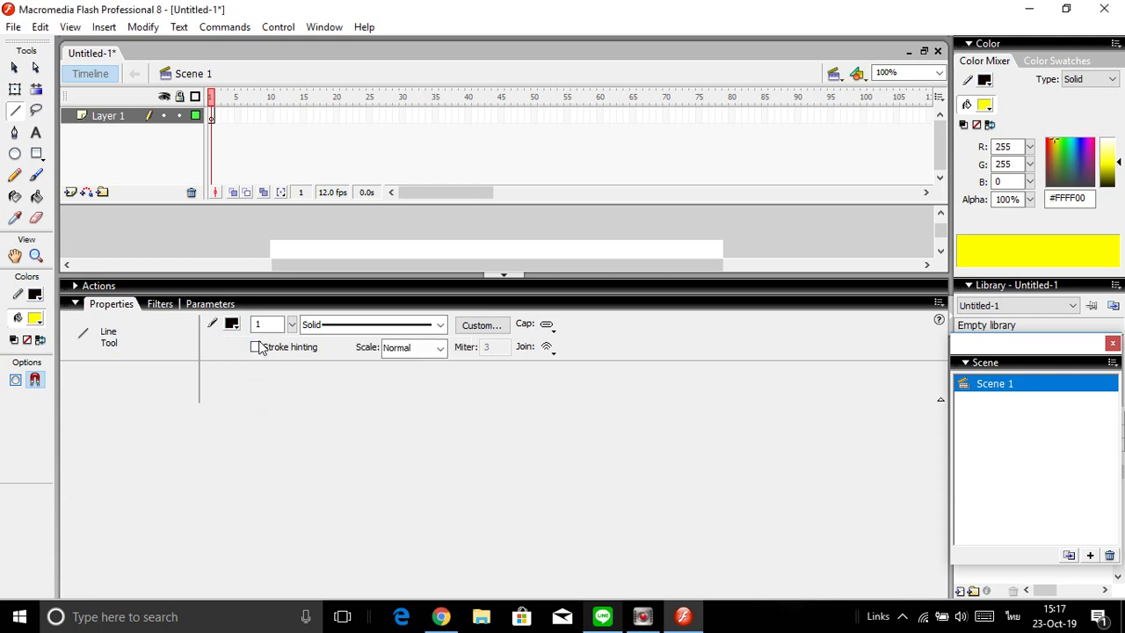
Set the Line tool's stroke height to 5.25.
{"action": "left_click", "coordinate": [293, 325]}
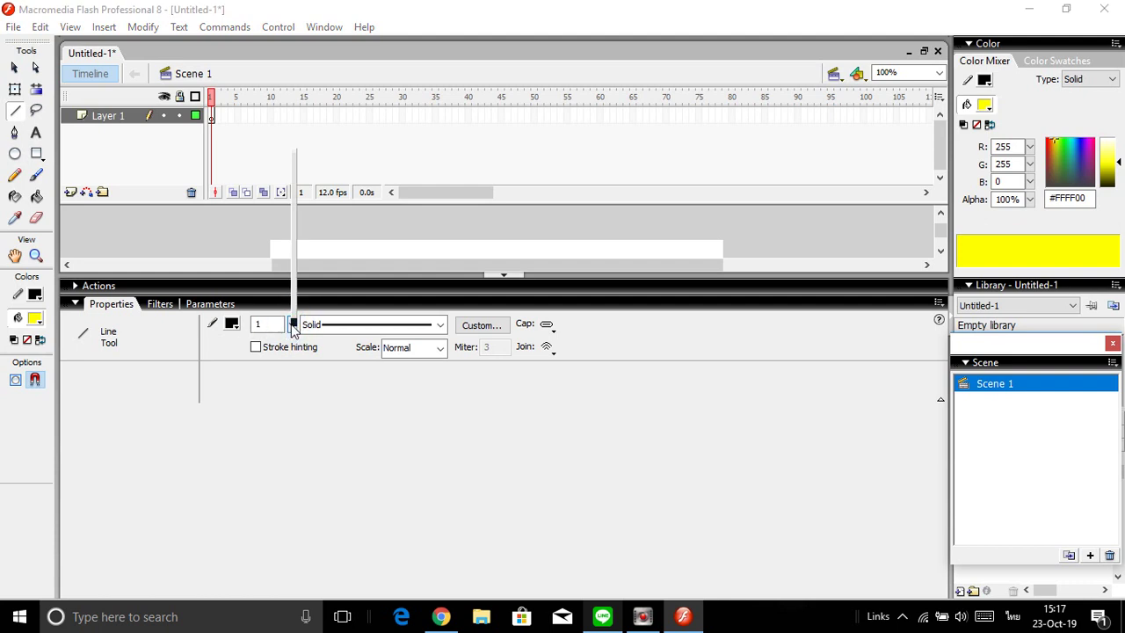
{"action": "left_click_drag", "start_coordinate": [295, 325], "coordinate": [298, 330]}
{"action": "left_click_drag", "start_coordinate": [295, 327], "coordinate": [291, 303]}
{"action": "left_click_drag", "start_coordinate": [288, 264], "coordinate": [288, 250]}
{"action": "left_click_drag", "start_coordinate": [297, 177], "coordinate": [296, 315]}
{"action": "left_click", "coordinate": [316, 410]}
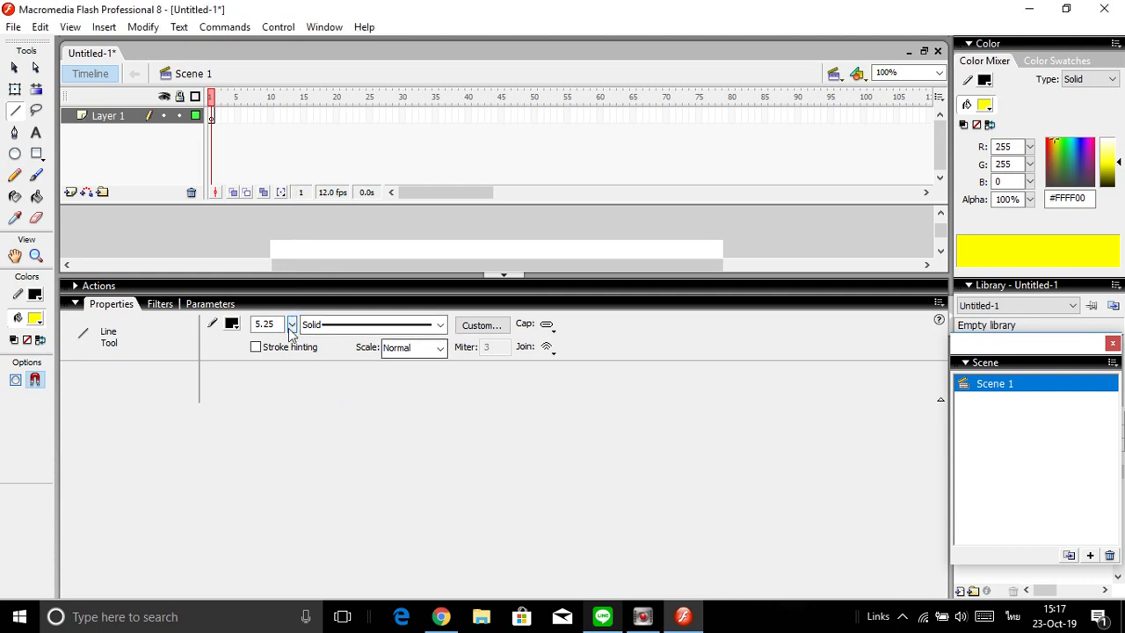
Choose the Solid stroke style and draw a diagonal line descending to the right on the left half of the stage.
{"action": "left_click", "coordinate": [440, 326]}
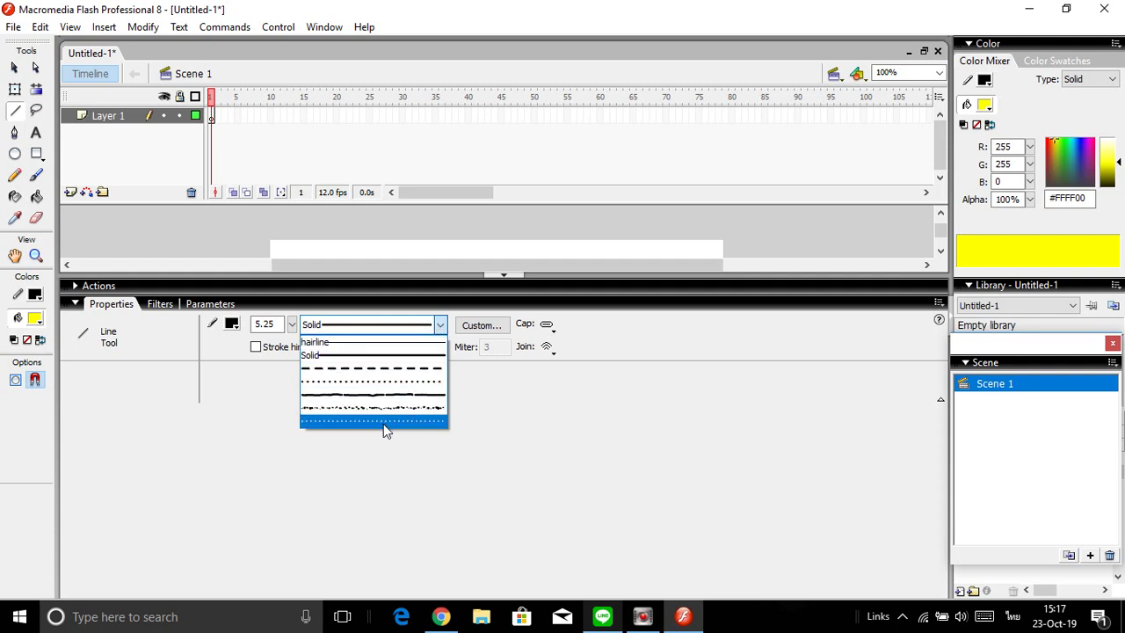
{"action": "left_click", "coordinate": [408, 354]}
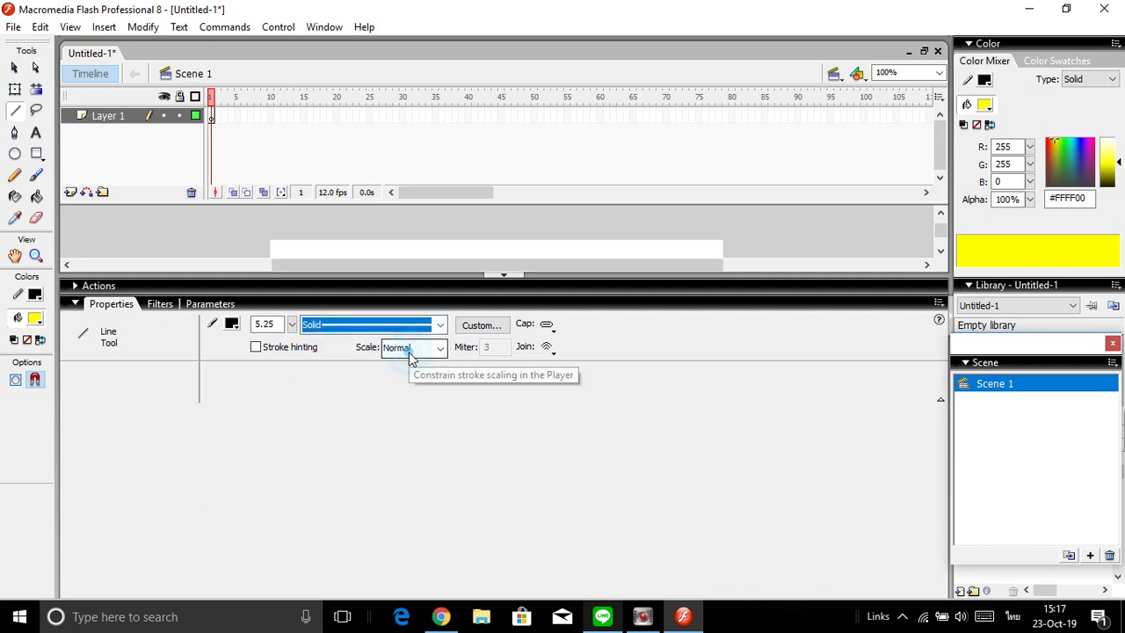
{"action": "left_click", "coordinate": [505, 276]}
{"action": "left_click_drag", "start_coordinate": [383, 291], "coordinate": [493, 454]}
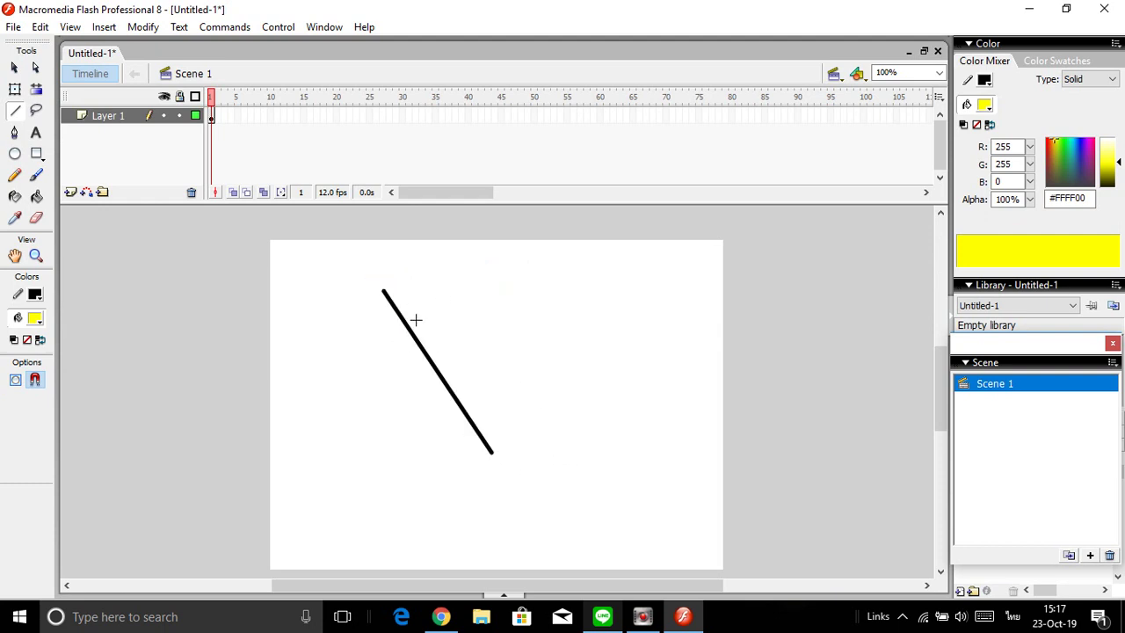
Switch the stroke style to dashed and draw a second diagonal line to the right of the solid one.
{"action": "left_click", "coordinate": [502, 595]}
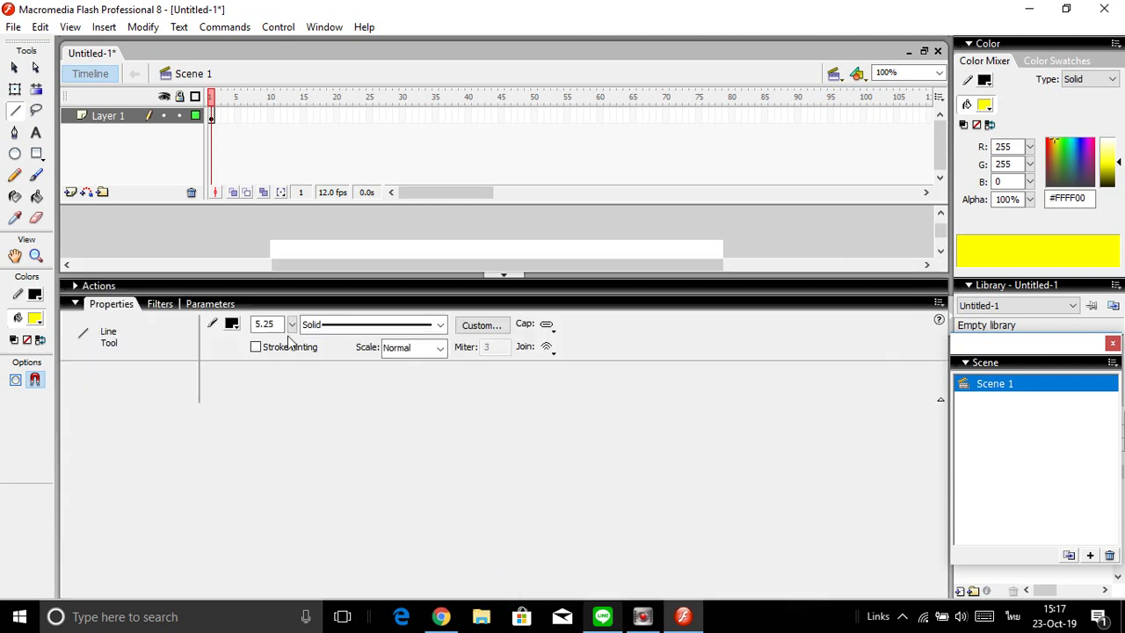
{"action": "left_click", "coordinate": [439, 325]}
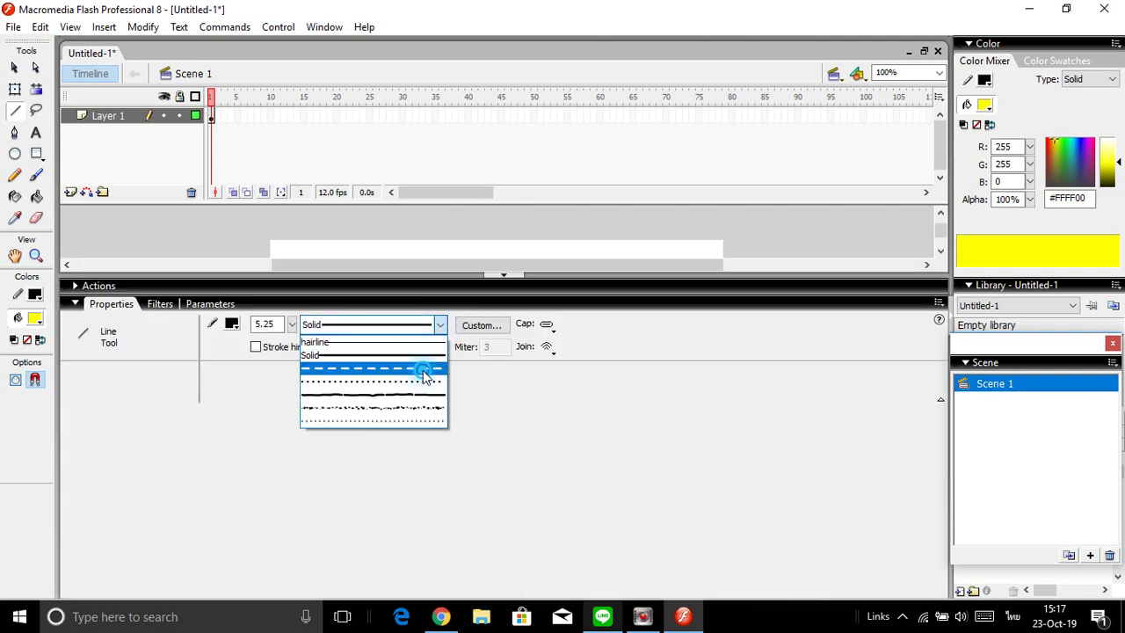
{"action": "left_click", "coordinate": [425, 373]}
{"action": "left_click", "coordinate": [511, 274]}
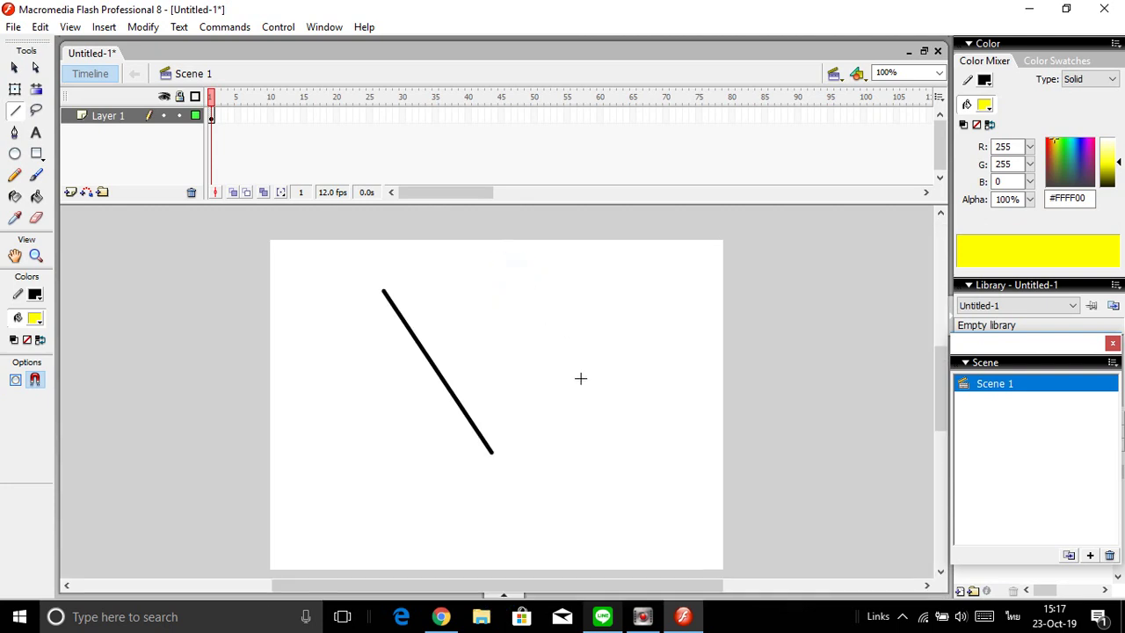
{"action": "left_click_drag", "start_coordinate": [456, 284], "coordinate": [584, 446]}
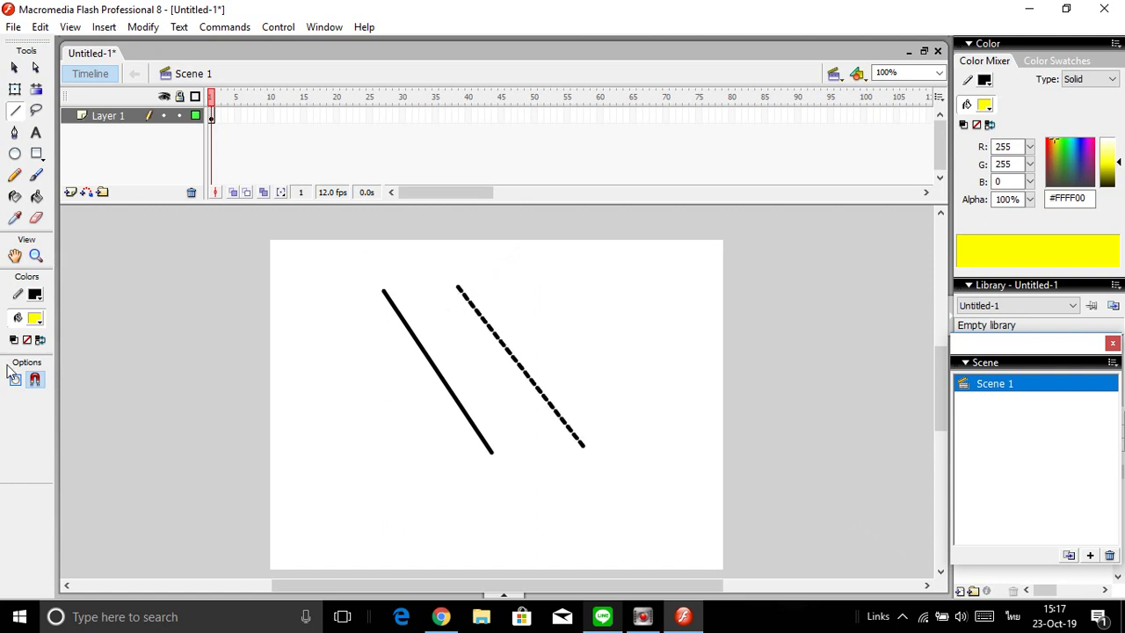
Select both the solid and the dashed diagonal lines and delete them.
{"action": "left_click", "coordinate": [14, 68]}
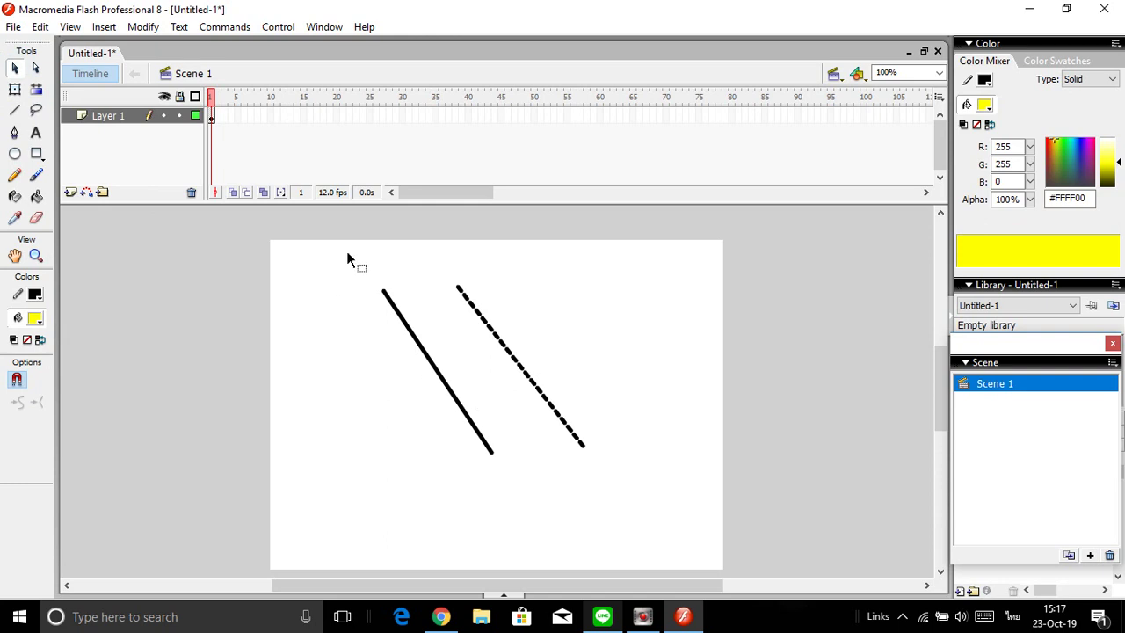
{"action": "left_click_drag", "start_coordinate": [348, 259], "coordinate": [687, 499]}
{"action": "key", "text": "Delete"}
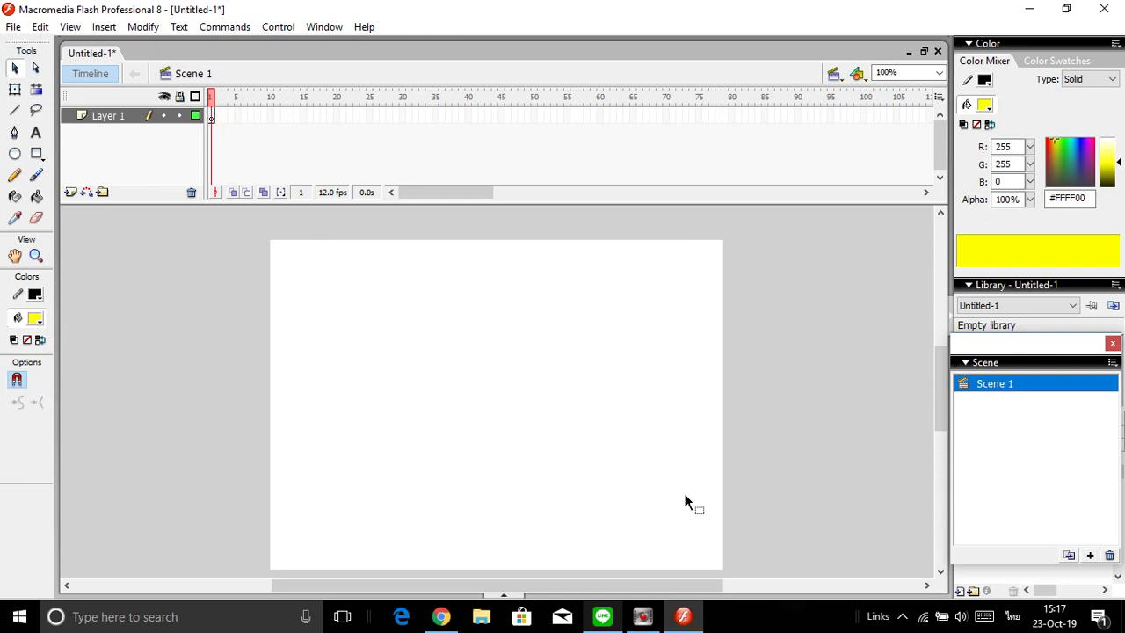
Set the stroke color to none and draw a perfect yellow circle with the Oval tool in the stage's upper left area.
{"action": "left_click", "coordinate": [16, 155]}
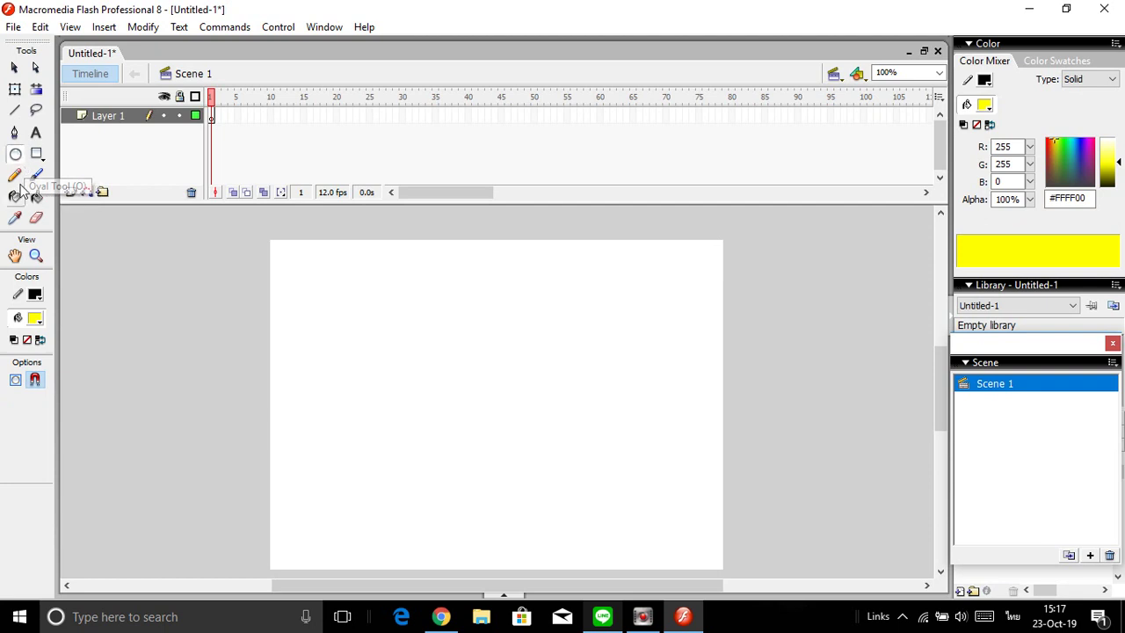
{"action": "left_click", "coordinate": [36, 296]}
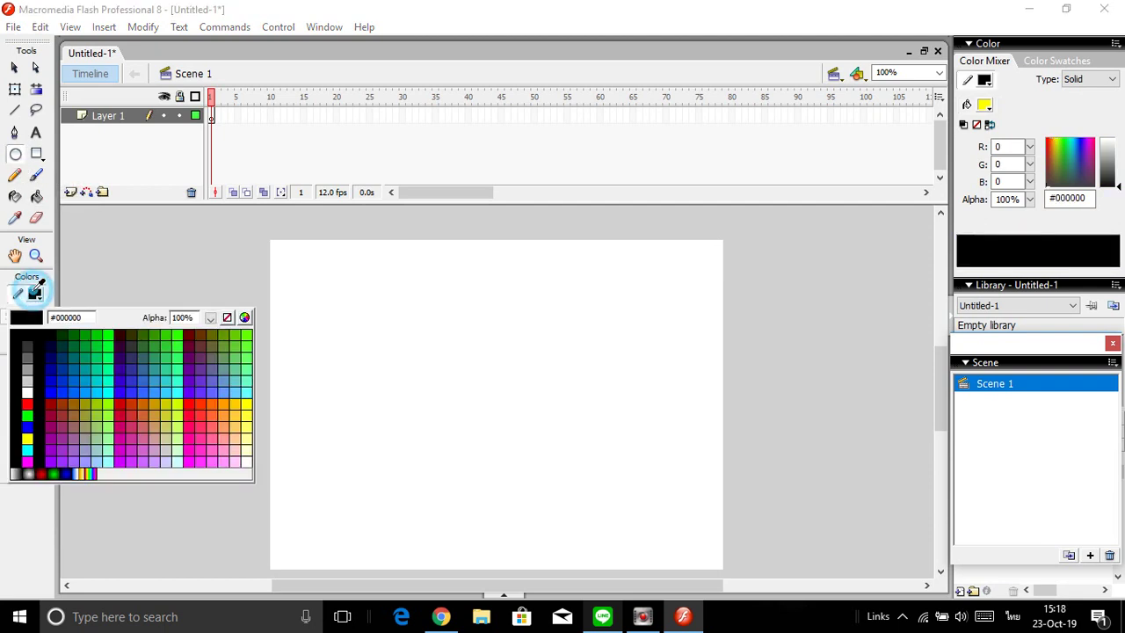
{"action": "left_click", "coordinate": [227, 318]}
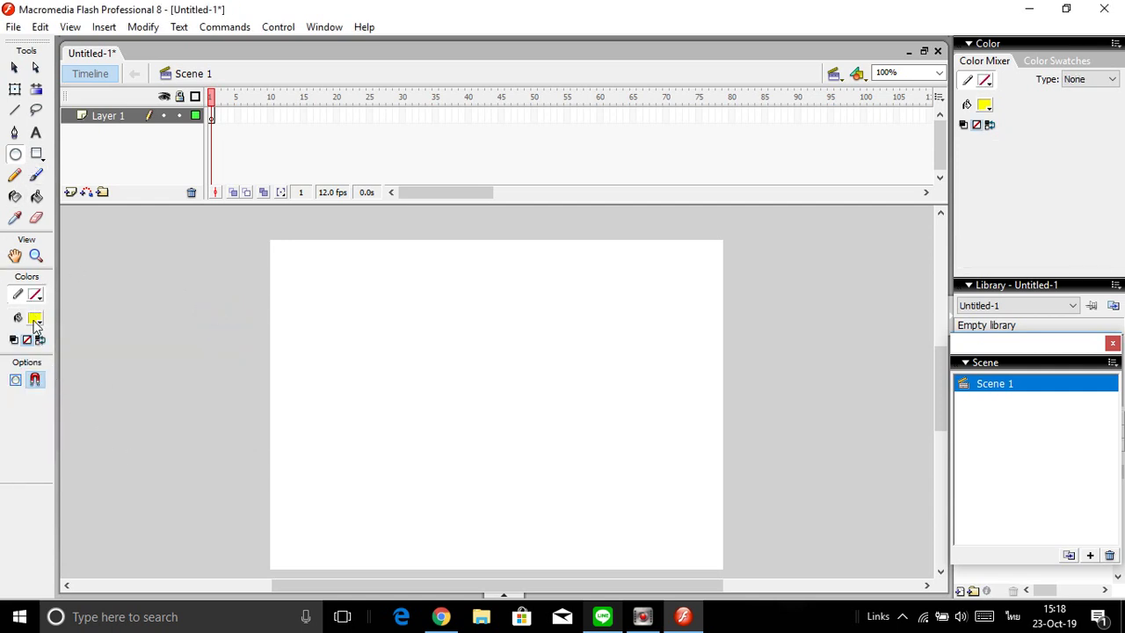
{"action": "left_click_drag", "start_coordinate": [338, 285], "coordinate": [372, 356]}
{"action": "left_click_drag", "start_coordinate": [372, 356], "coordinate": [372, 360]}
{"action": "key", "text": "shift"}
{"action": "left_click_drag", "start_coordinate": [372, 359], "coordinate": [424, 390]}
Draw a yellow square without an outline to the right of the circle using the Rectangle tool.
{"action": "left_click", "coordinate": [36, 154]}
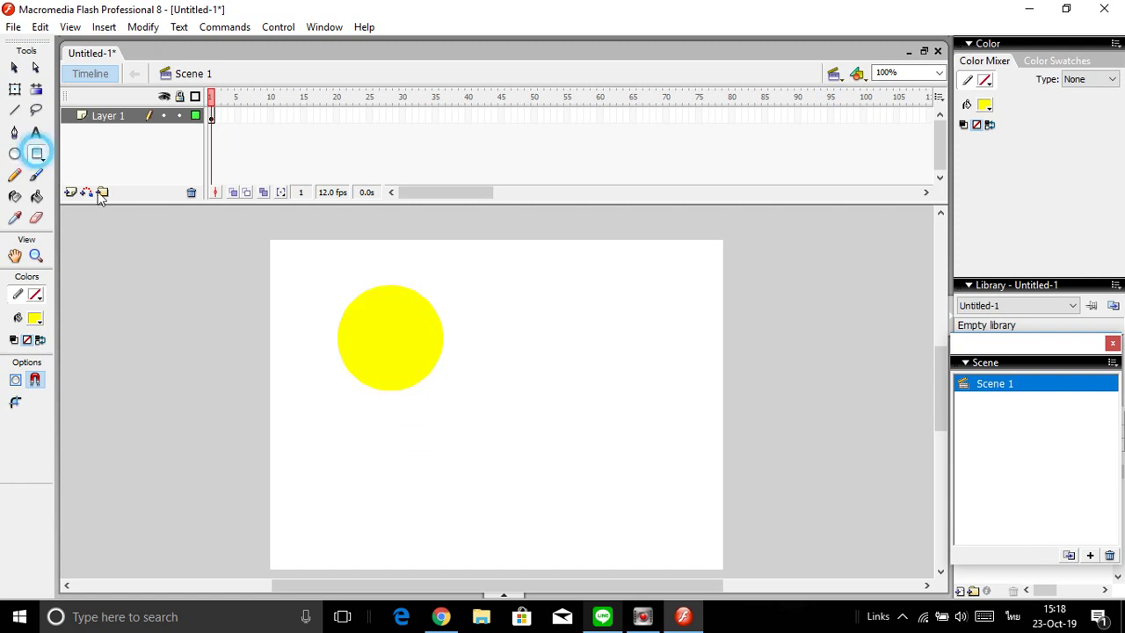
{"action": "left_click_drag", "start_coordinate": [487, 292], "coordinate": [598, 370]}
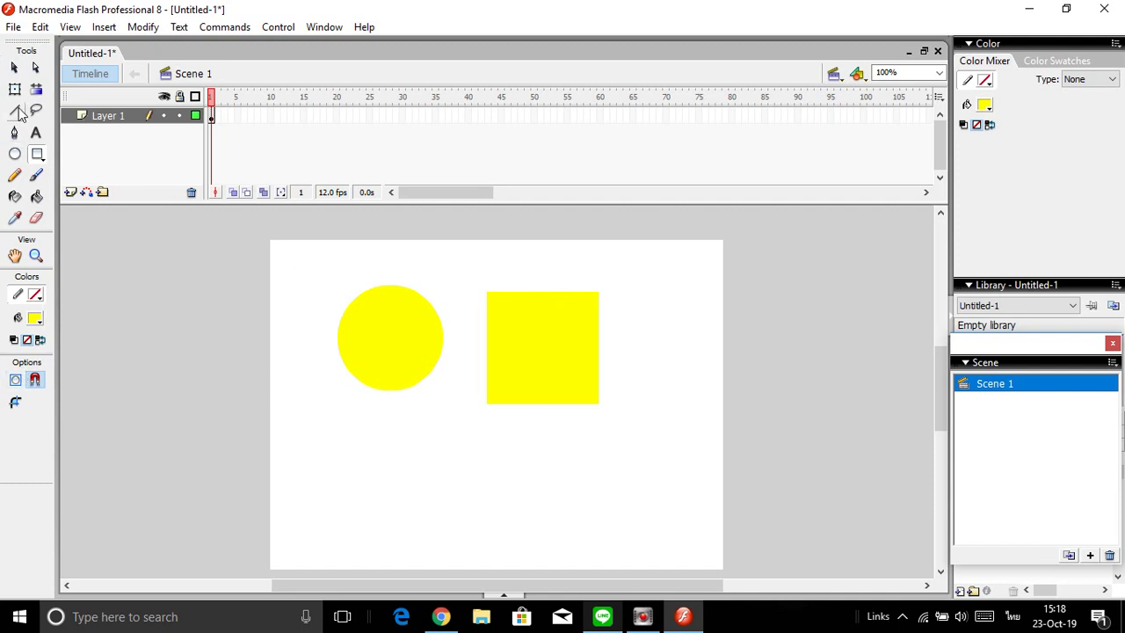
{"action": "left_click", "coordinate": [14, 68]}
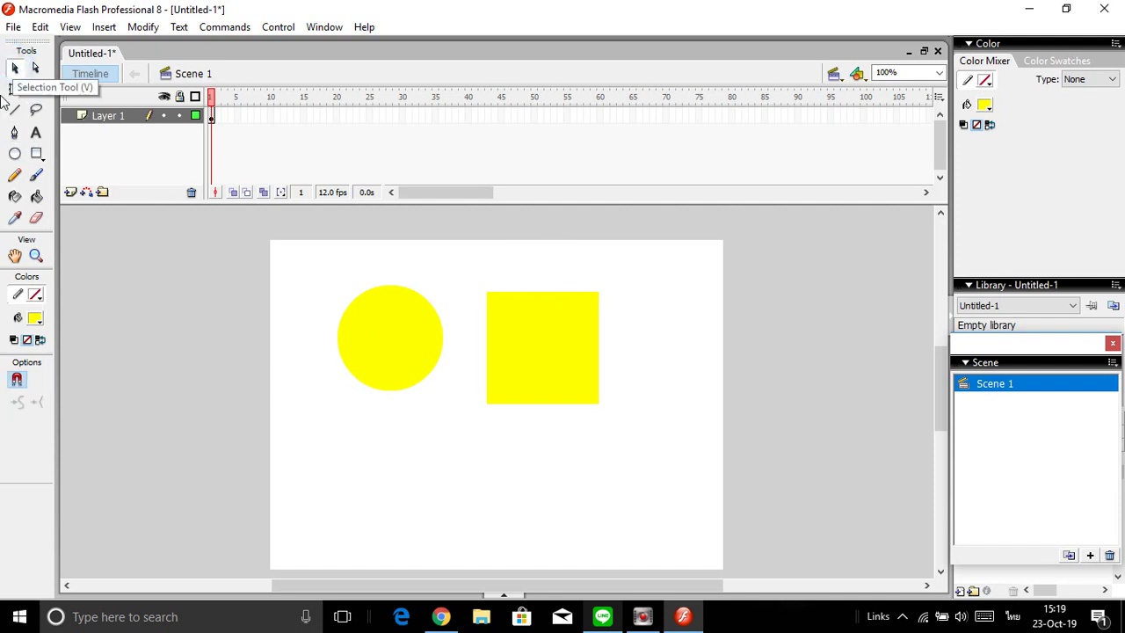
Erase the upper part of the circle, bits of the square's top edge and a spot near its right edge with the Eraser.
{"action": "left_click", "coordinate": [35, 219]}
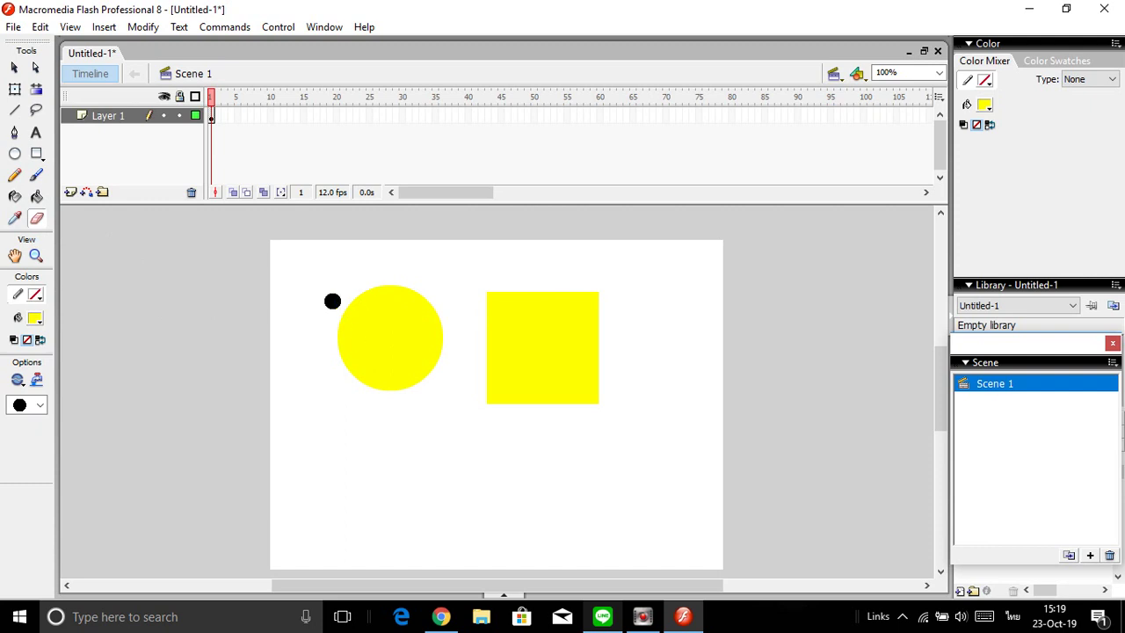
{"action": "mouse_move", "coordinate": [334, 298]}
{"action": "left_mouse_down"}
{"action": "mouse_move", "coordinate": [419, 290]}
{"action": "mouse_move", "coordinate": [337, 312]}
{"action": "mouse_move", "coordinate": [427, 304]}
{"action": "mouse_move", "coordinate": [337, 326]}
{"action": "mouse_move", "coordinate": [430, 318]}
{"action": "mouse_move", "coordinate": [465, 354]}
{"action": "mouse_move", "coordinate": [487, 293]}
{"action": "mouse_move", "coordinate": [603, 299]}
{"action": "mouse_move", "coordinate": [590, 296]}
{"action": "left_mouse_up"}
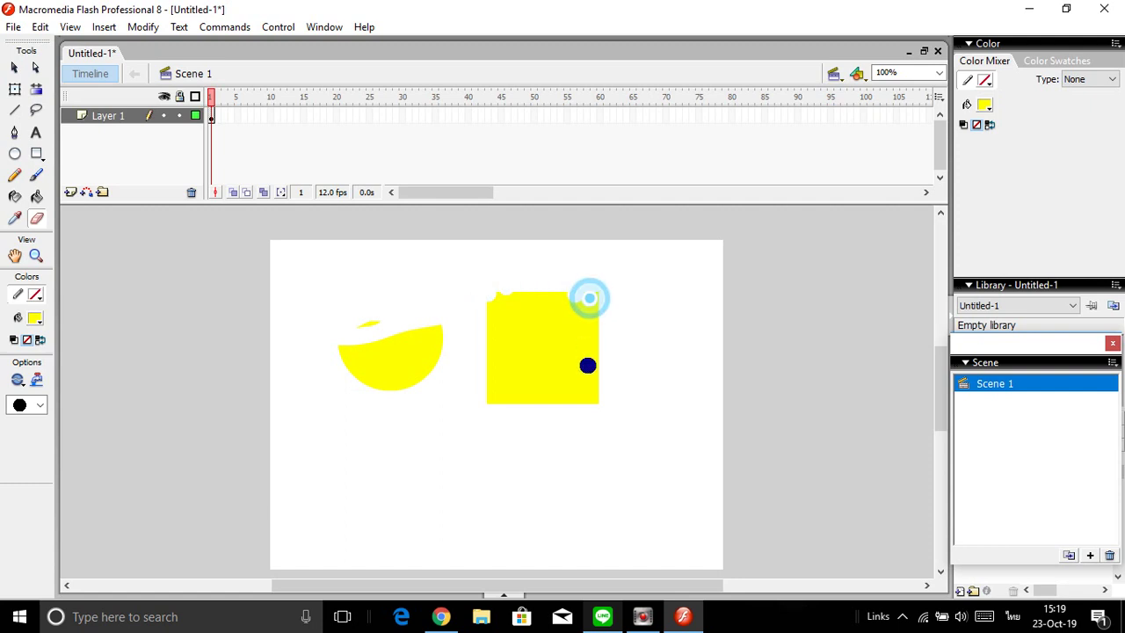
{"action": "left_click", "coordinate": [588, 364]}
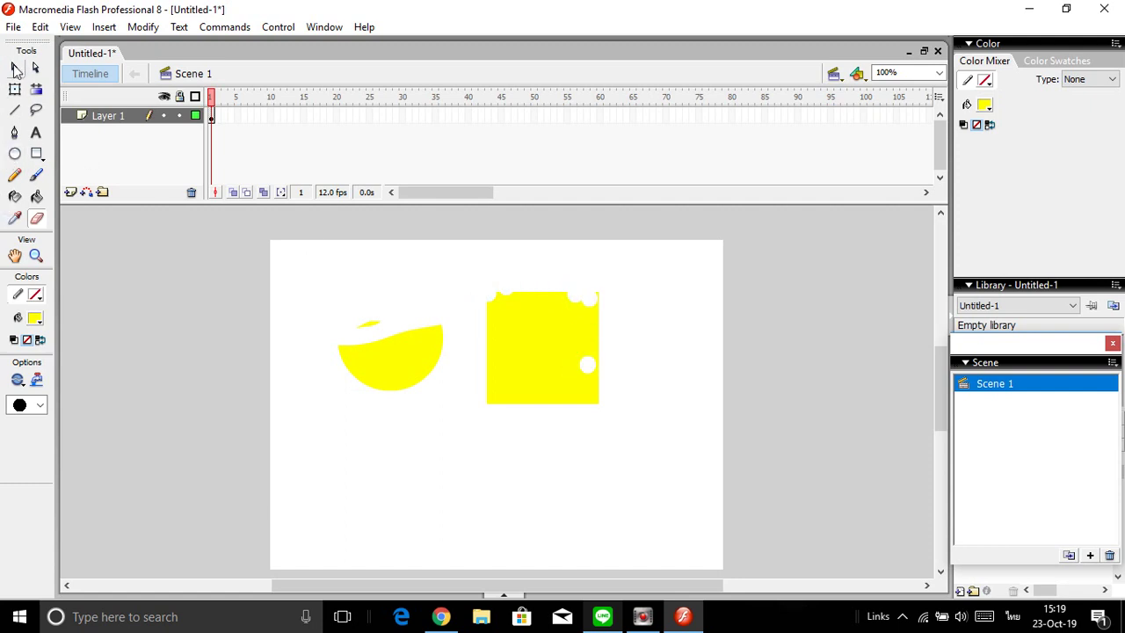
Select the remaining pieces of the circle and the square and delete them.
{"action": "left_click", "coordinate": [14, 68]}
{"action": "left_click_drag", "start_coordinate": [275, 229], "coordinate": [664, 442]}
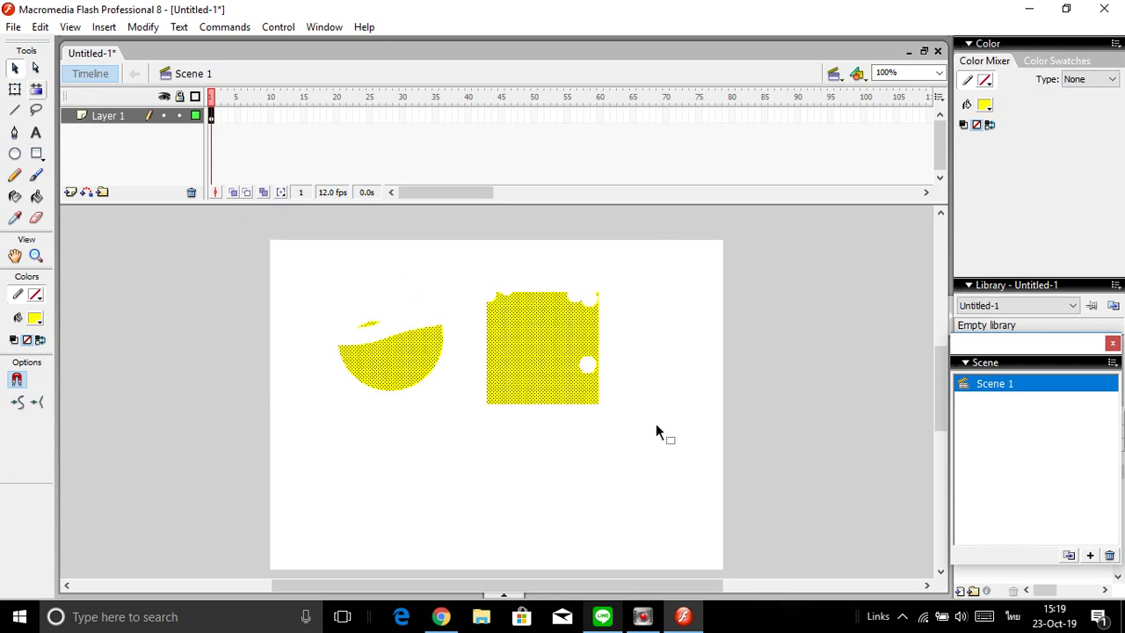
{"action": "key", "text": "Delete"}
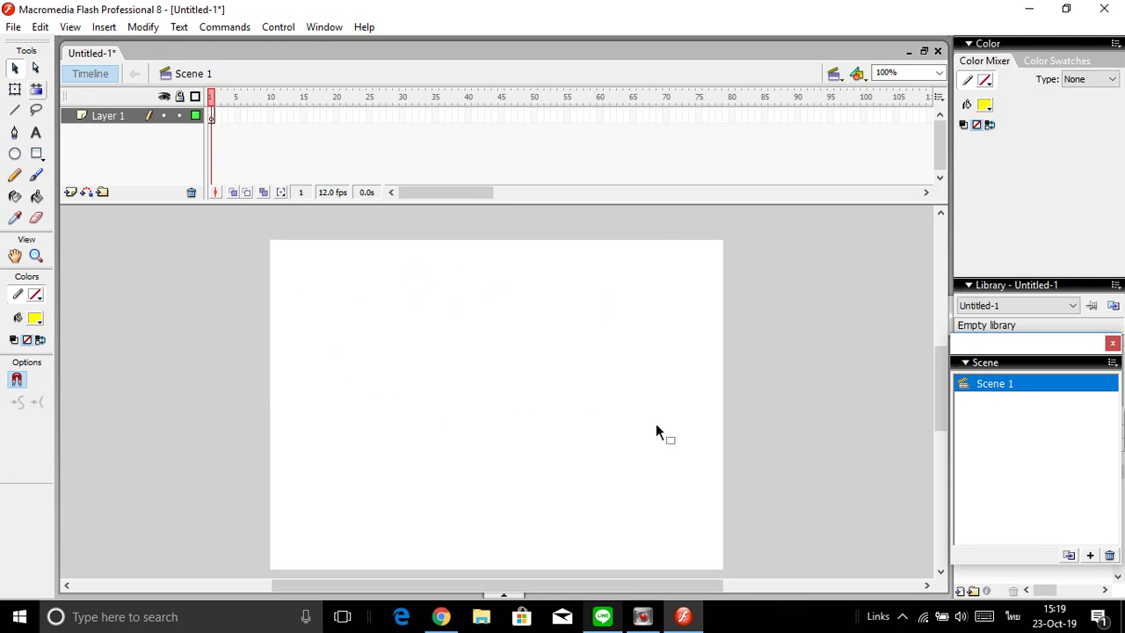
Paint a short yellow arc and a large zigzag stroke to its right with the Brush tool.
{"action": "left_click", "coordinate": [39, 176]}
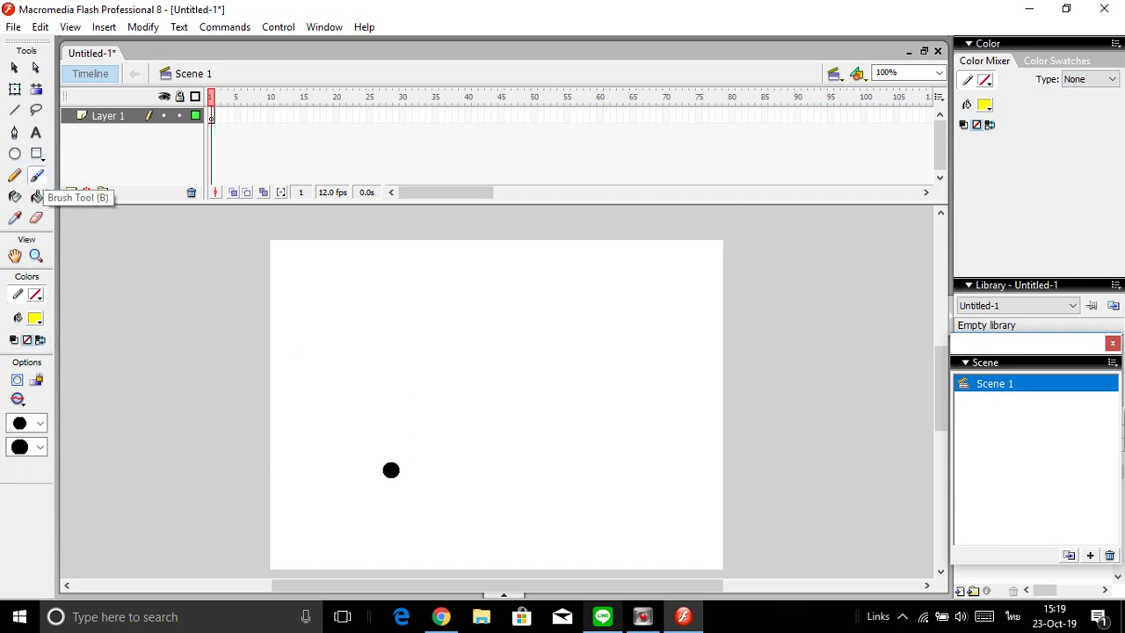
{"action": "mouse_move", "coordinate": [360, 453]}
{"action": "left_mouse_down"}
{"action": "mouse_move", "coordinate": [418, 392]}
{"action": "mouse_move", "coordinate": [449, 392]}
{"action": "left_mouse_up"}
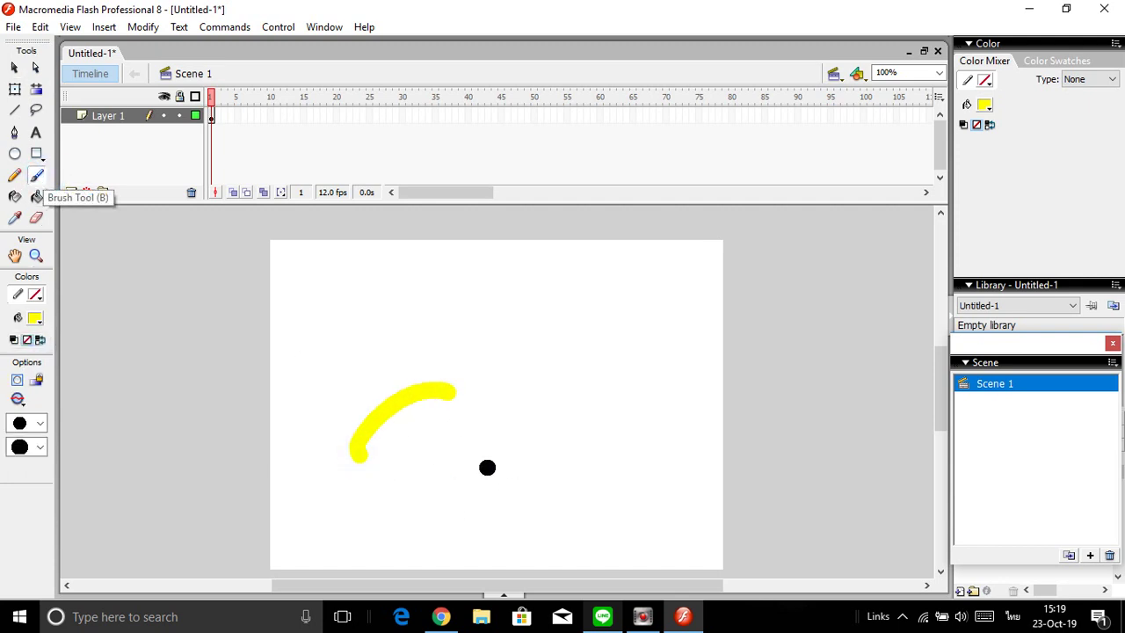
{"action": "mouse_move", "coordinate": [487, 467]}
{"action": "left_mouse_down"}
{"action": "mouse_move", "coordinate": [532, 301]}
{"action": "mouse_move", "coordinate": [549, 374]}
{"action": "mouse_move", "coordinate": [595, 466]}
{"action": "mouse_move", "coordinate": [573, 489]}
{"action": "mouse_move", "coordinate": [596, 466]}
{"action": "mouse_move", "coordinate": [631, 338]}
{"action": "mouse_move", "coordinate": [670, 481]}
{"action": "left_mouse_up"}
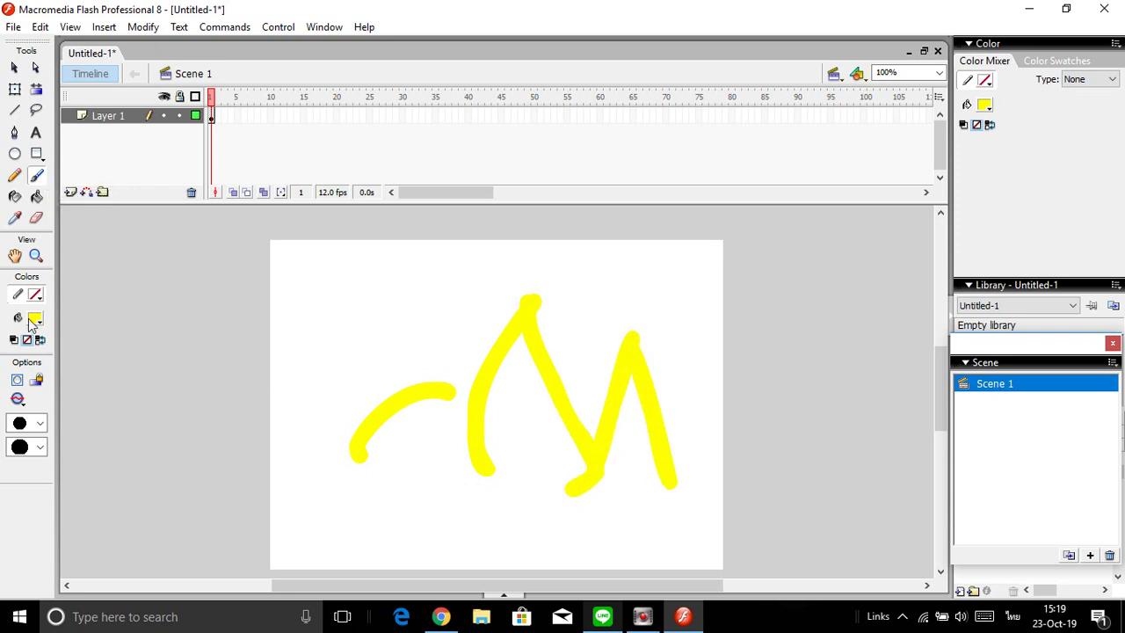
Paint a thin green (#009966) stroke above the yellow arc with the Brush tool at the third-smallest brush size.
{"action": "left_click", "coordinate": [31, 323]}
{"action": "left_click", "coordinate": [88, 382]}
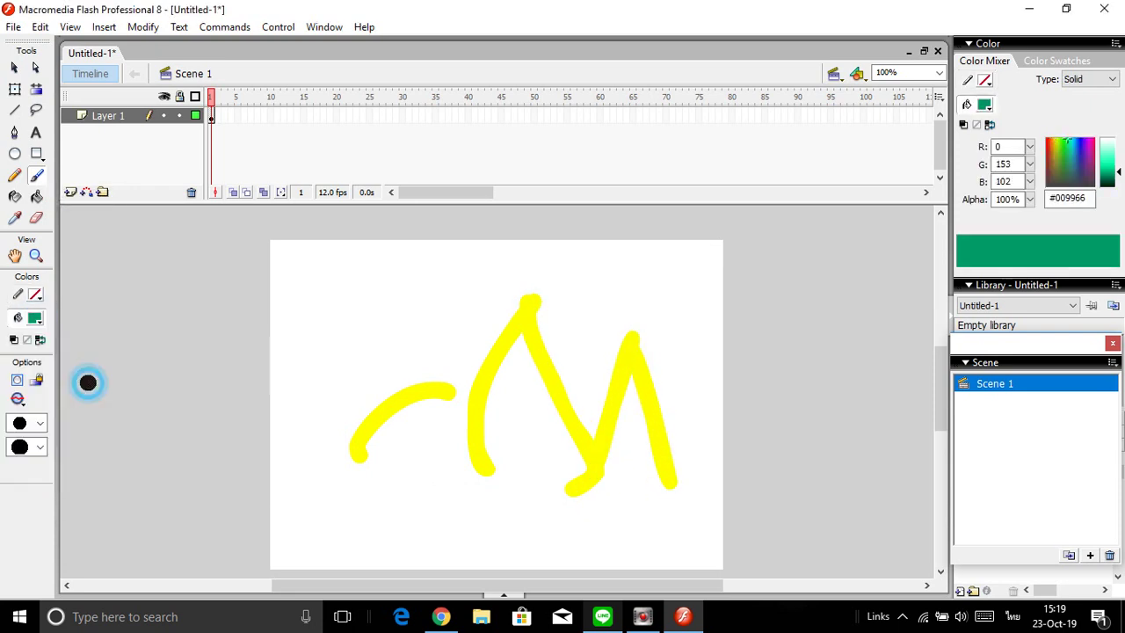
{"action": "left_click", "coordinate": [39, 424]}
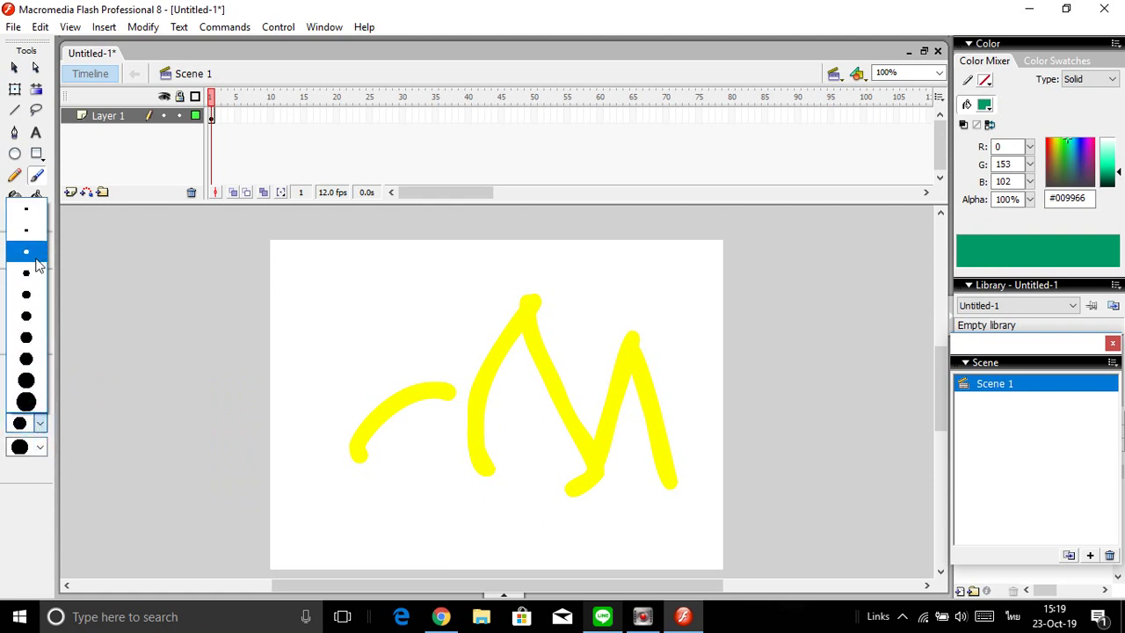
{"action": "left_click", "coordinate": [26, 252]}
{"action": "mouse_move", "coordinate": [328, 344]}
{"action": "left_mouse_down"}
{"action": "mouse_move", "coordinate": [403, 274]}
{"action": "mouse_move", "coordinate": [414, 332]}
{"action": "mouse_move", "coordinate": [456, 343]}
{"action": "left_mouse_up"}
Draw a dashed black wavy Pencil line along the bottom of the stage and paint green Brush strokes in its upper-right corner.
{"action": "left_click", "coordinate": [14, 175]}
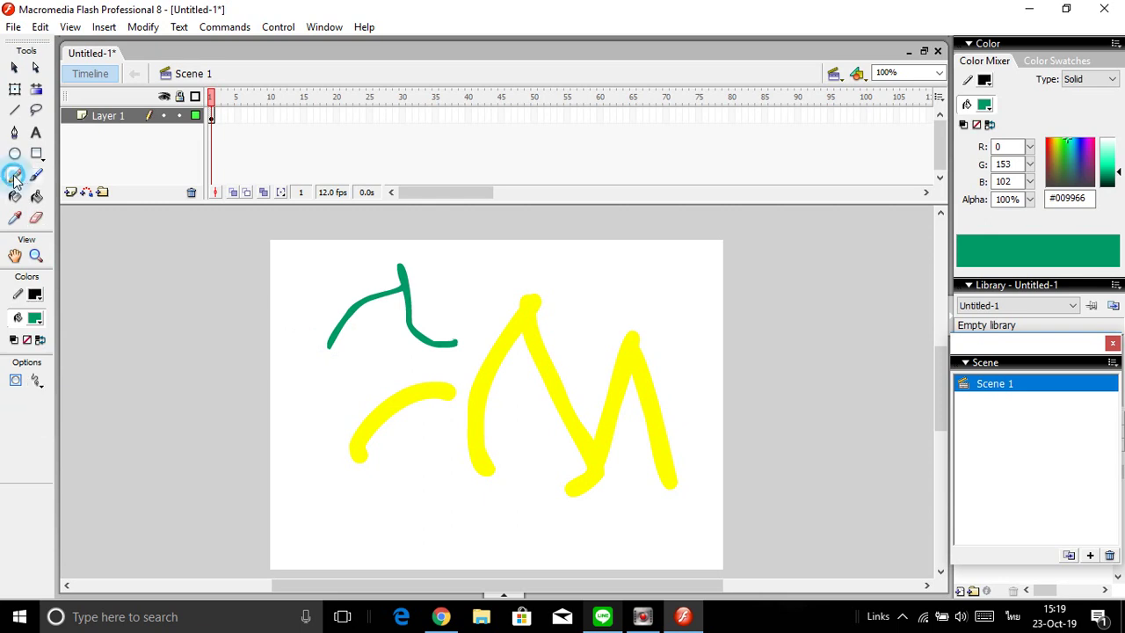
{"action": "mouse_move", "coordinate": [429, 530]}
{"action": "left_mouse_down"}
{"action": "mouse_move", "coordinate": [431, 451]}
{"action": "mouse_move", "coordinate": [448, 461]}
{"action": "mouse_move", "coordinate": [443, 489]}
{"action": "mouse_move", "coordinate": [544, 533]}
{"action": "mouse_move", "coordinate": [602, 530]}
{"action": "mouse_move", "coordinate": [616, 514]}
{"action": "mouse_move", "coordinate": [601, 492]}
{"action": "mouse_move", "coordinate": [702, 534]}
{"action": "left_mouse_up"}
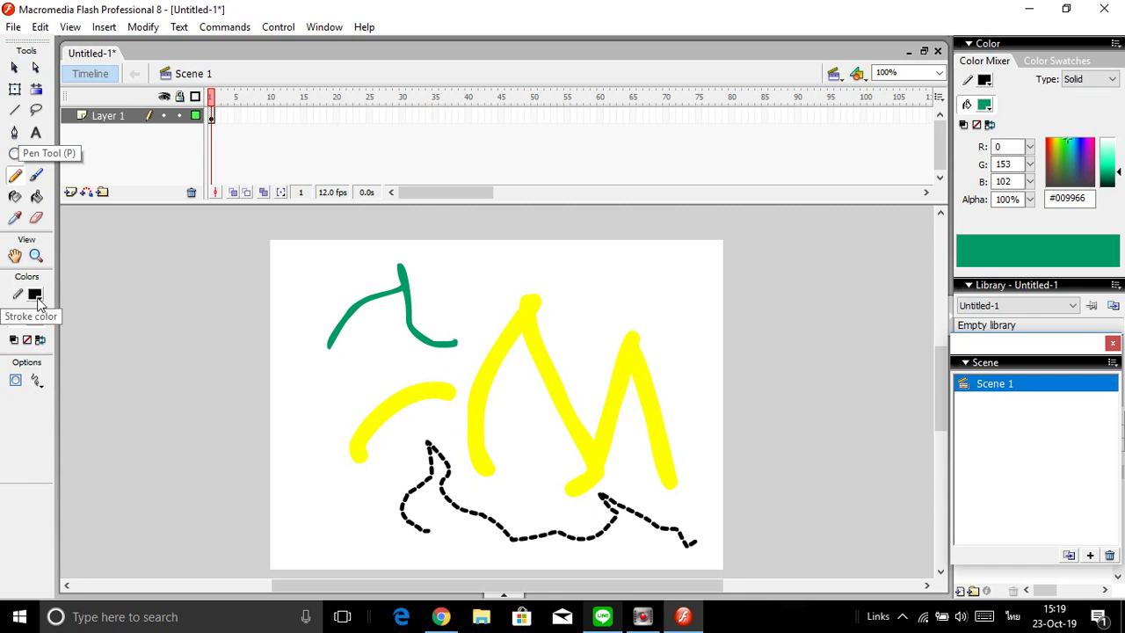
{"action": "left_click", "coordinate": [36, 175]}
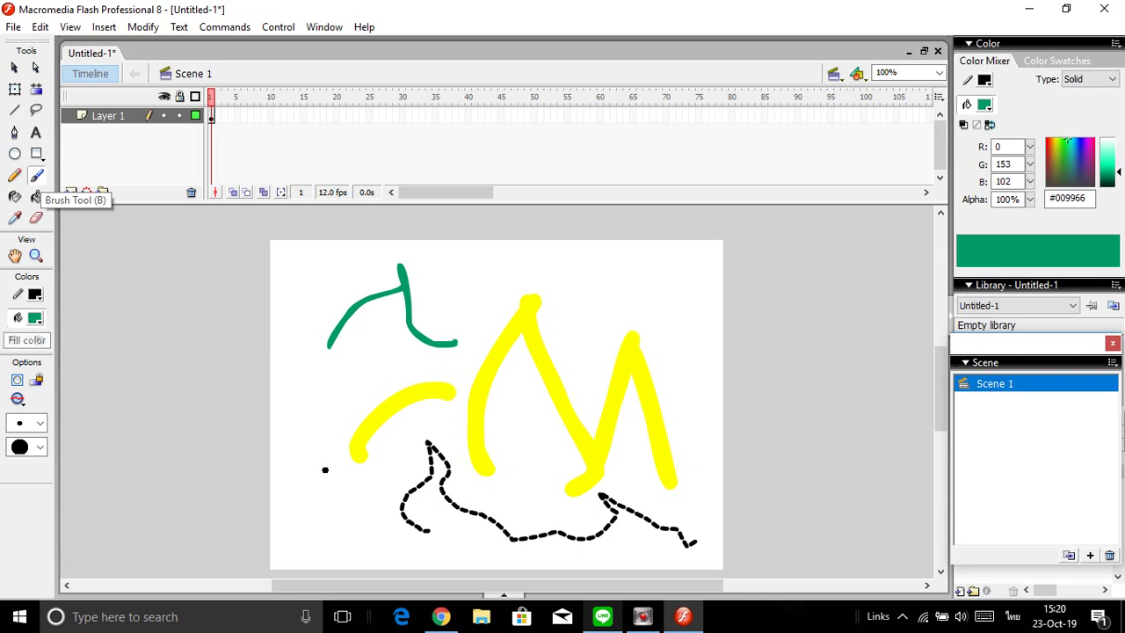
{"action": "mouse_move", "coordinate": [589, 331]}
{"action": "left_mouse_down"}
{"action": "mouse_move", "coordinate": [630, 276]}
{"action": "mouse_move", "coordinate": [698, 359]}
{"action": "mouse_move", "coordinate": [723, 369]}
{"action": "left_mouse_up"}
{"action": "left_click_drag", "start_coordinate": [683, 280], "coordinate": [732, 330]}
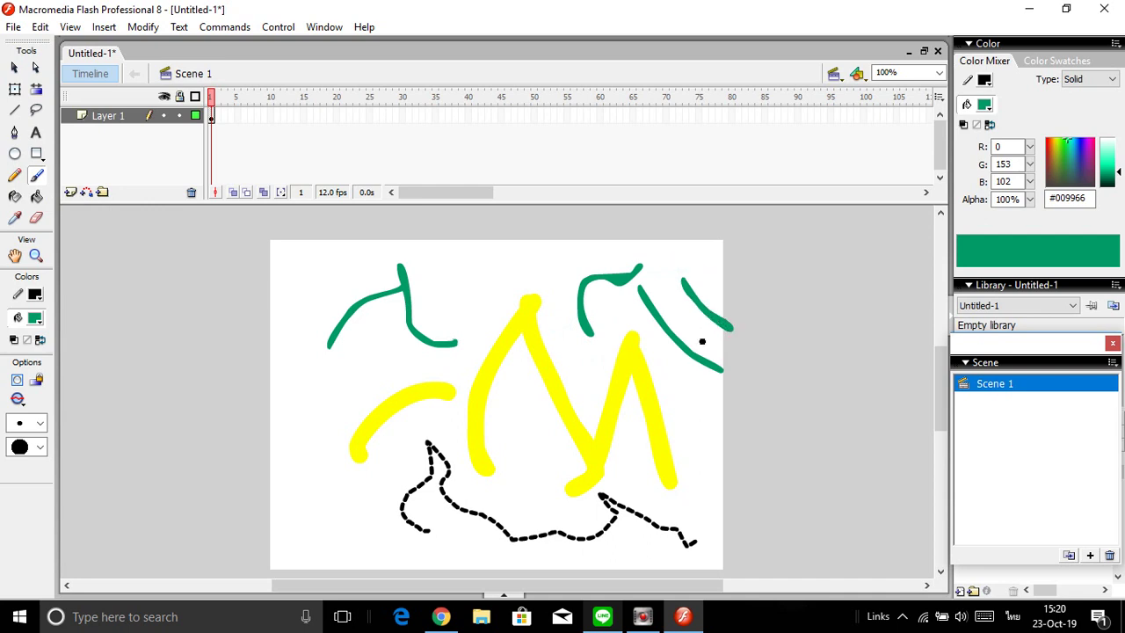
Draw a dashed black Pencil curve near the stage's left edge and a straight slanted dashed line above it with the Line tool.
{"action": "left_click", "coordinate": [13, 174]}
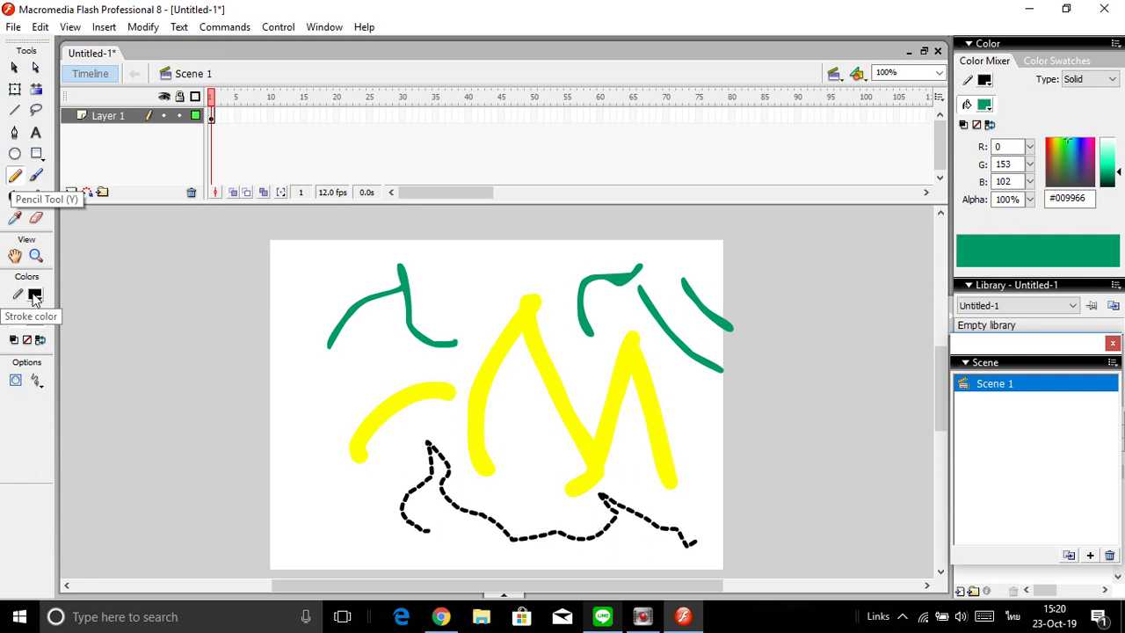
{"action": "left_click_drag", "start_coordinate": [294, 393], "coordinate": [341, 486]}
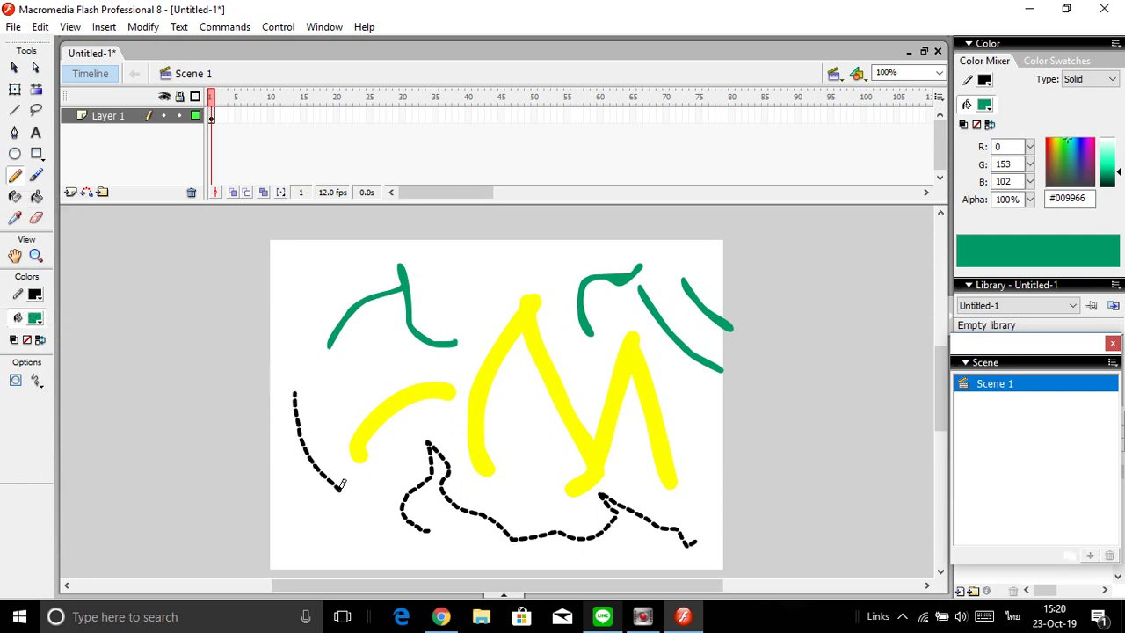
{"action": "left_click", "coordinate": [14, 110]}
{"action": "left_click_drag", "start_coordinate": [295, 332], "coordinate": [337, 234]}
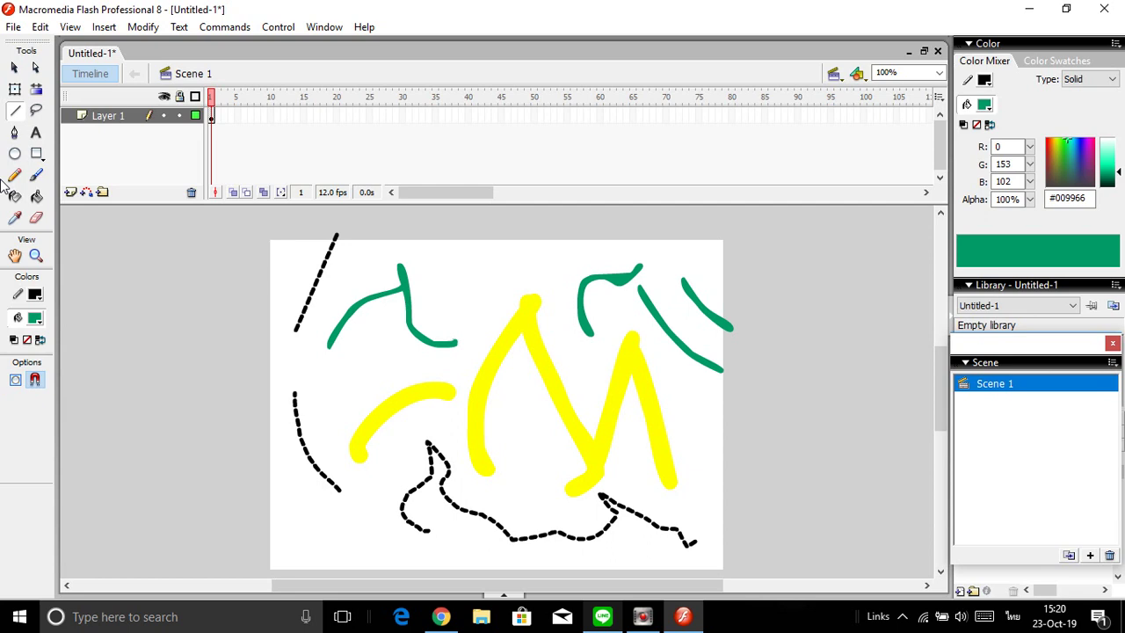
Select all the strokes on the stage and delete them.
{"action": "left_click", "coordinate": [14, 67]}
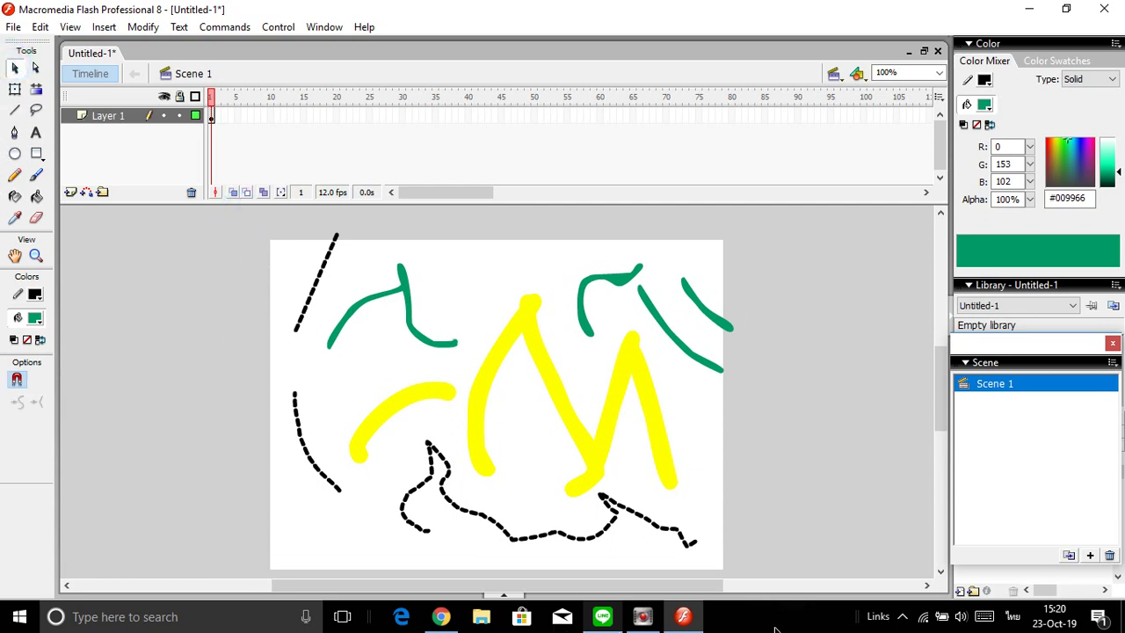
{"action": "left_click_drag", "start_coordinate": [244, 237], "coordinate": [790, 578]}
{"action": "key", "text": "Delete"}
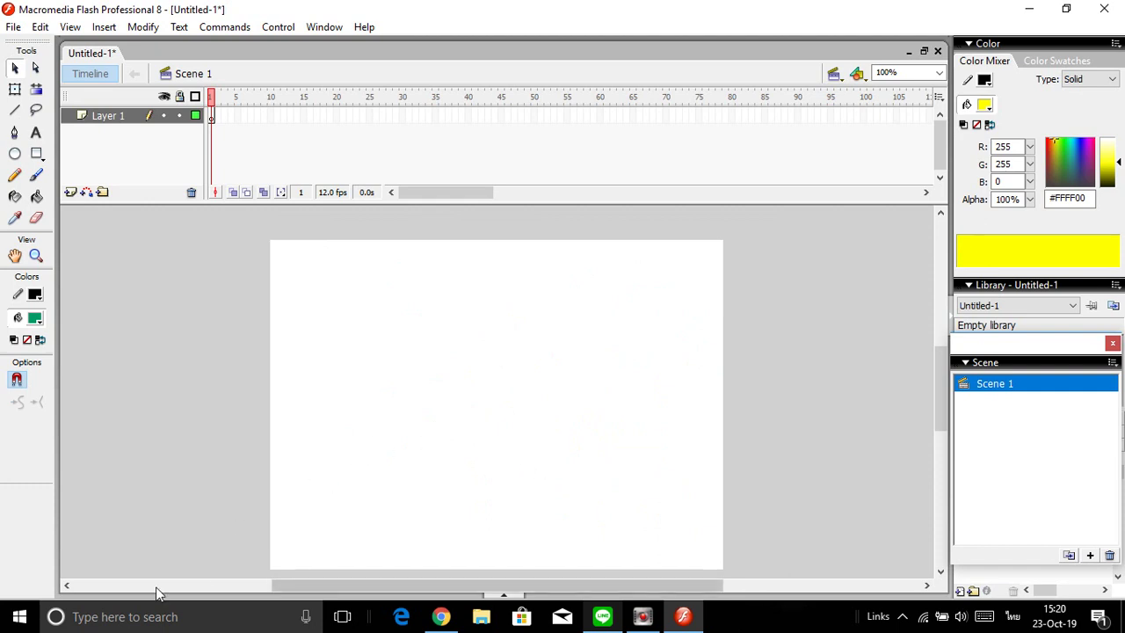
{"action": "left_click", "coordinate": [14, 175]}
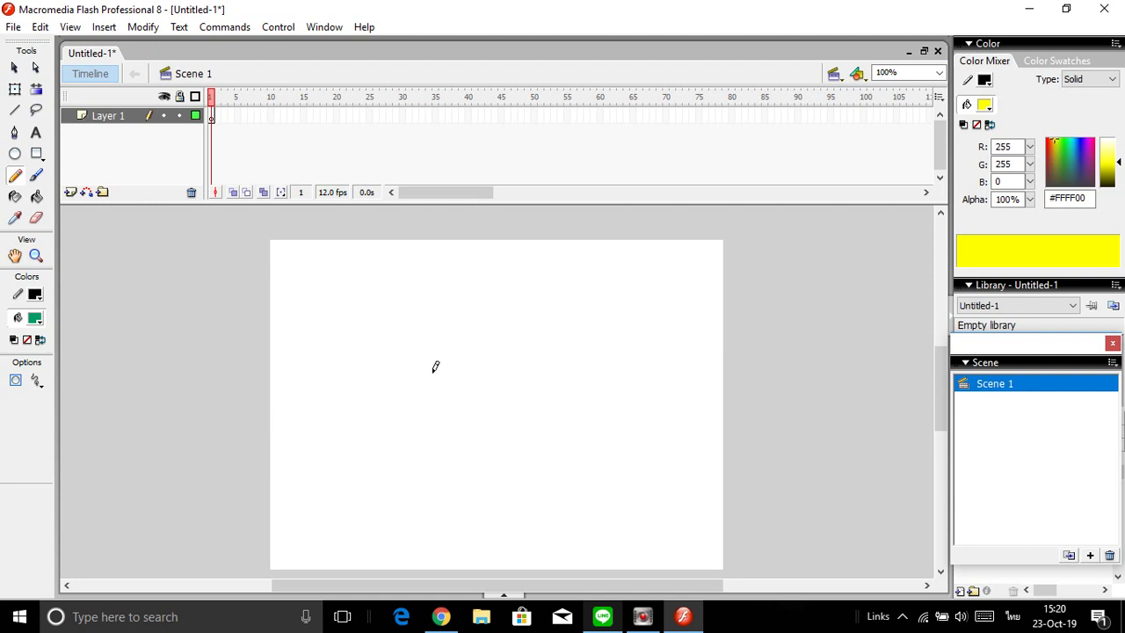
{"action": "mouse_move", "coordinate": [446, 372]}
{"action": "left_mouse_down"}
{"action": "mouse_move", "coordinate": [437, 369]}
{"action": "mouse_move", "coordinate": [443, 397]}
{"action": "mouse_move", "coordinate": [454, 375]}
{"action": "left_mouse_up"}
{"action": "key", "text": "ctrl+a"}
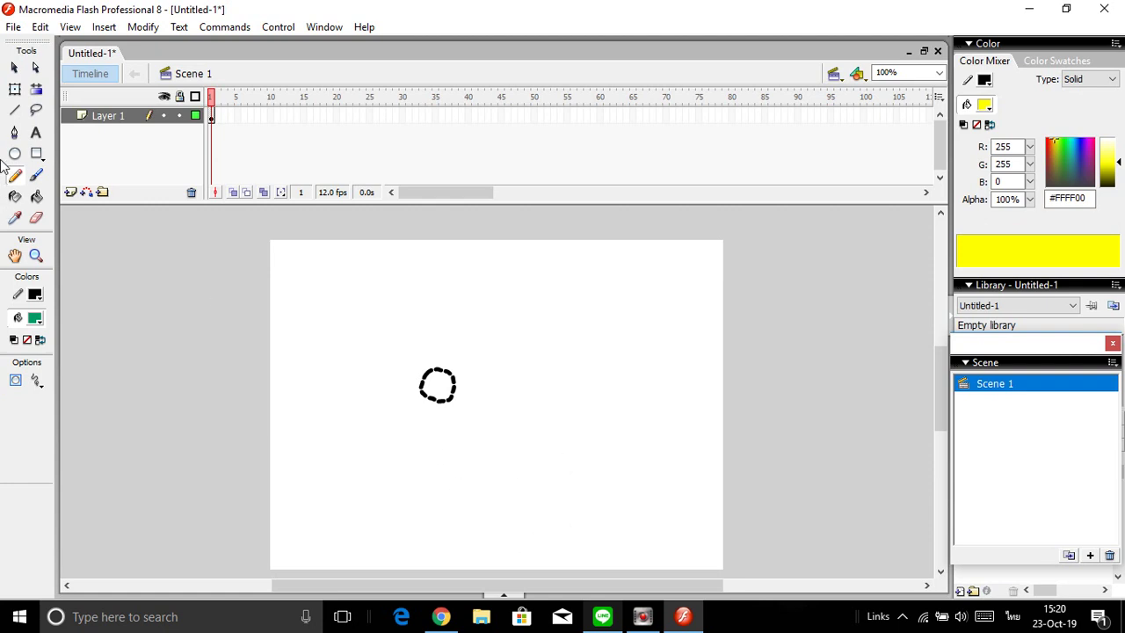
{"action": "left_click", "coordinate": [14, 67]}
{"action": "left_click", "coordinate": [372, 319]}
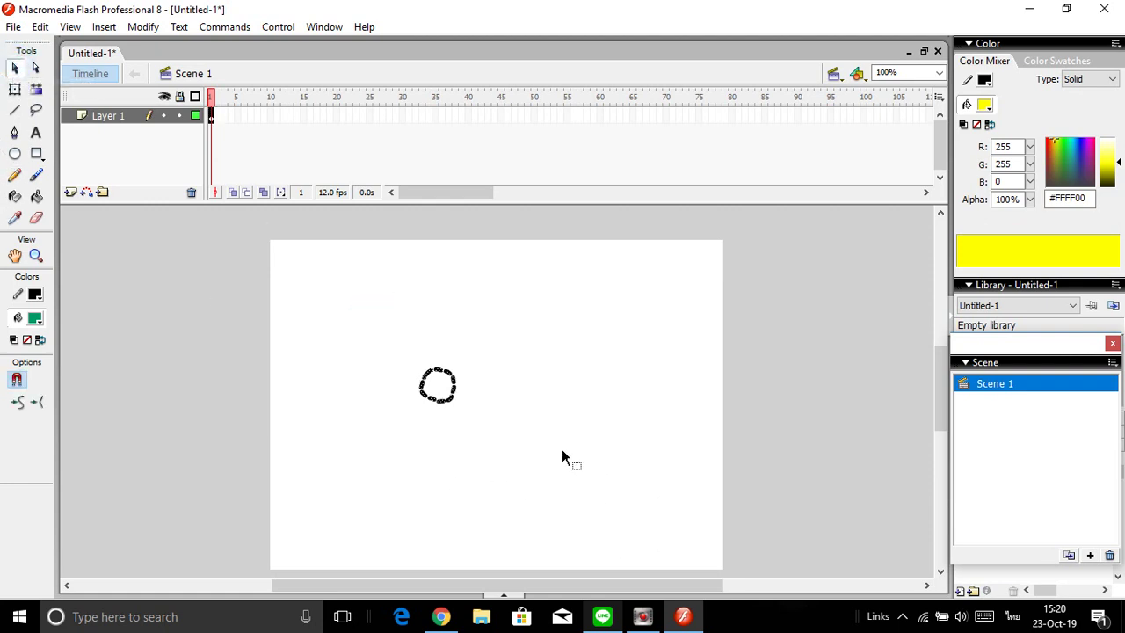
{"action": "key", "text": "Delete"}
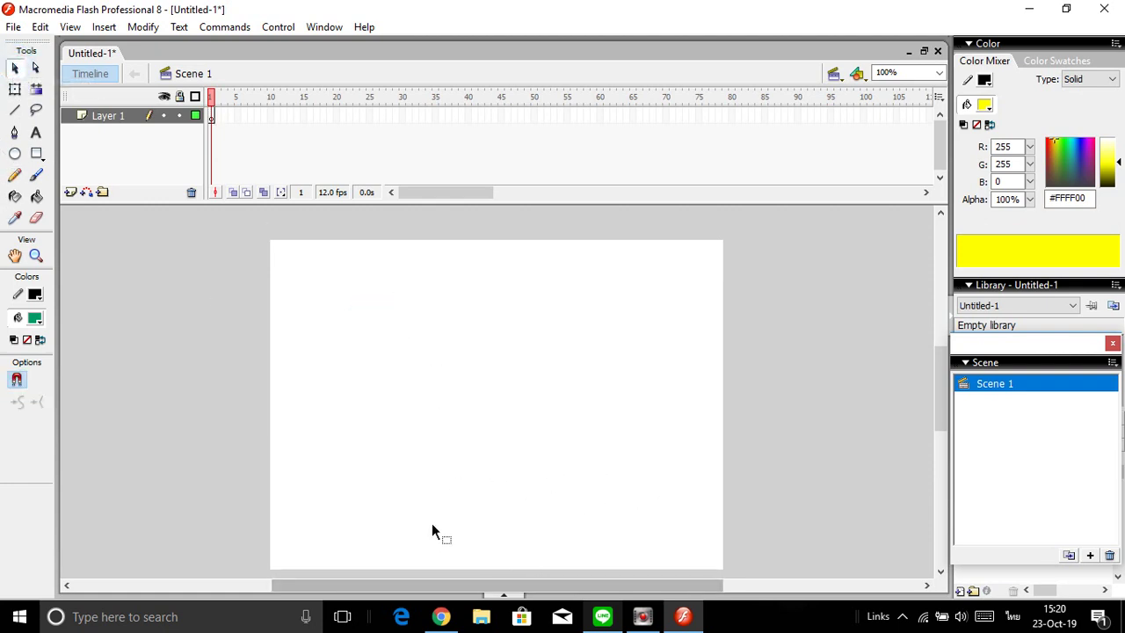
Set the Pencil tool's stroke style to Solid and its stroke height to 3.
{"action": "left_click", "coordinate": [13, 112]}
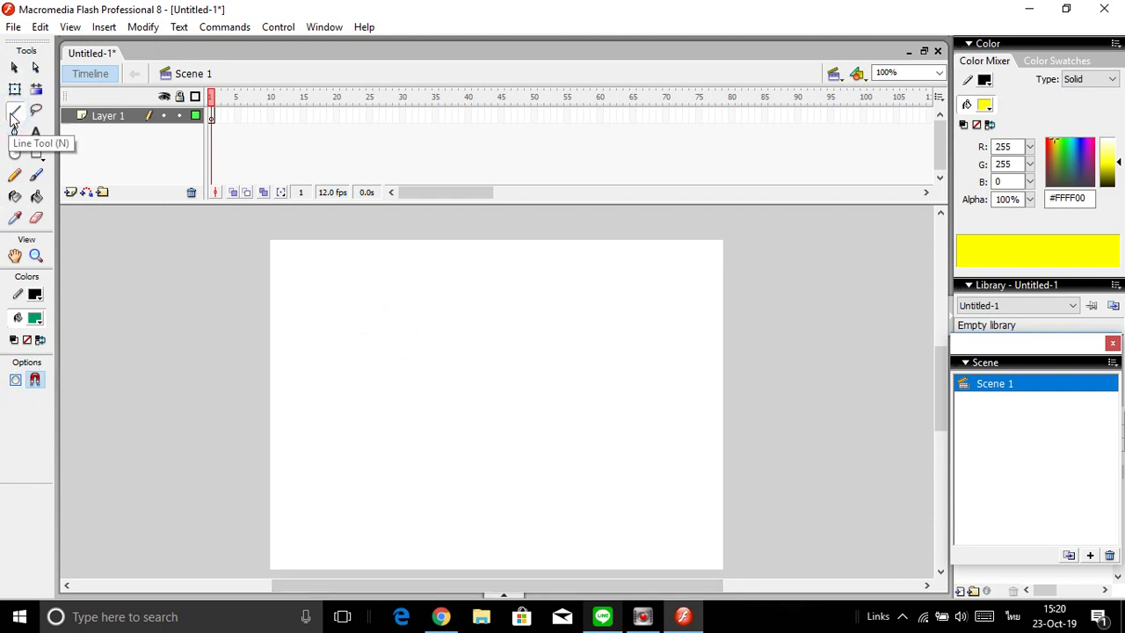
{"action": "left_click", "coordinate": [15, 176]}
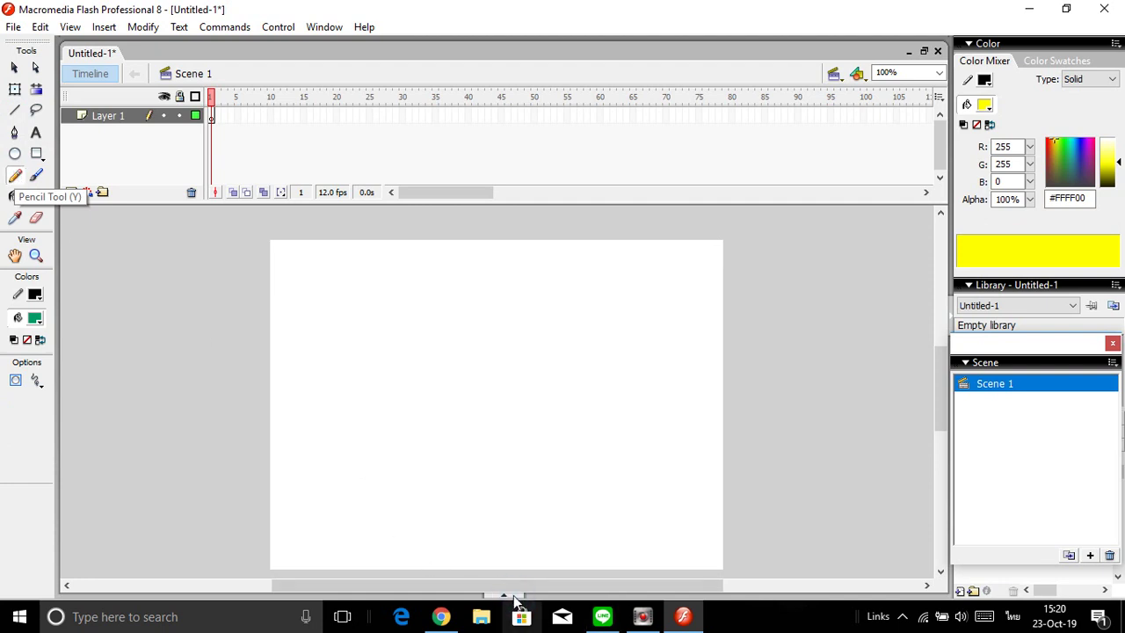
{"action": "left_click", "coordinate": [504, 596]}
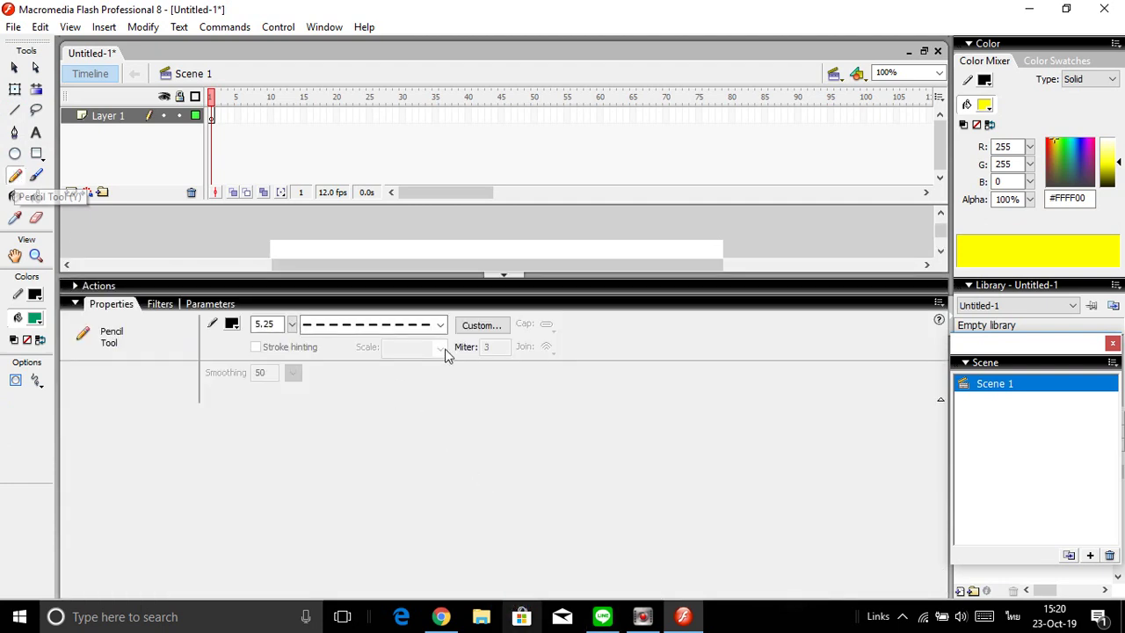
{"action": "left_click", "coordinate": [439, 324]}
{"action": "left_click", "coordinate": [410, 356]}
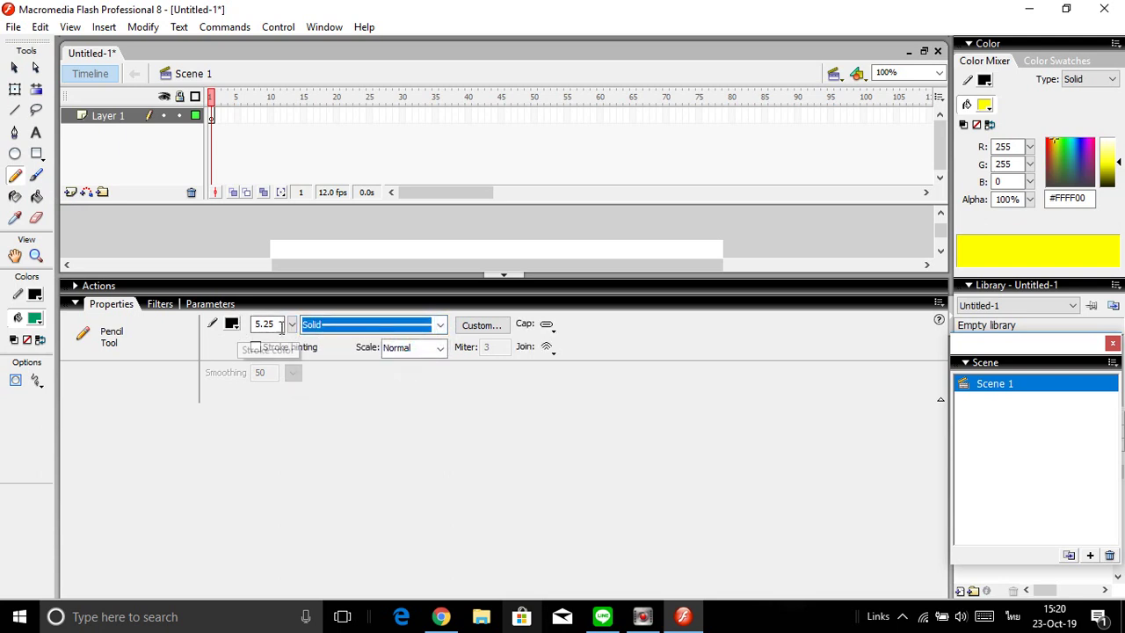
{"action": "left_click_drag", "start_coordinate": [292, 325], "coordinate": [293, 337]}
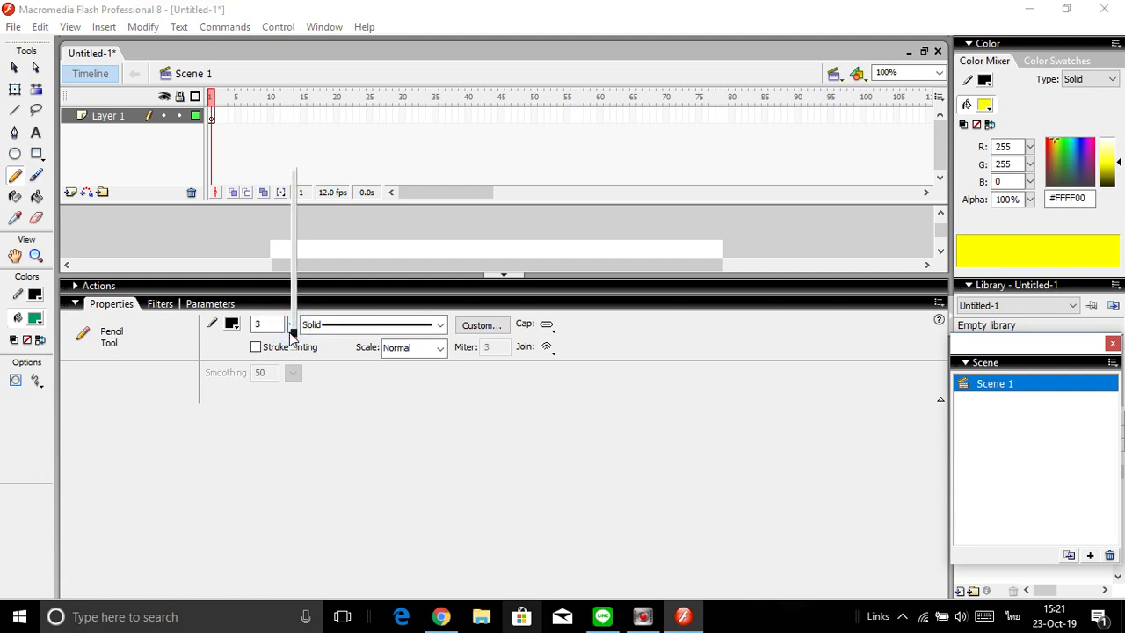
{"action": "left_click", "coordinate": [272, 234]}
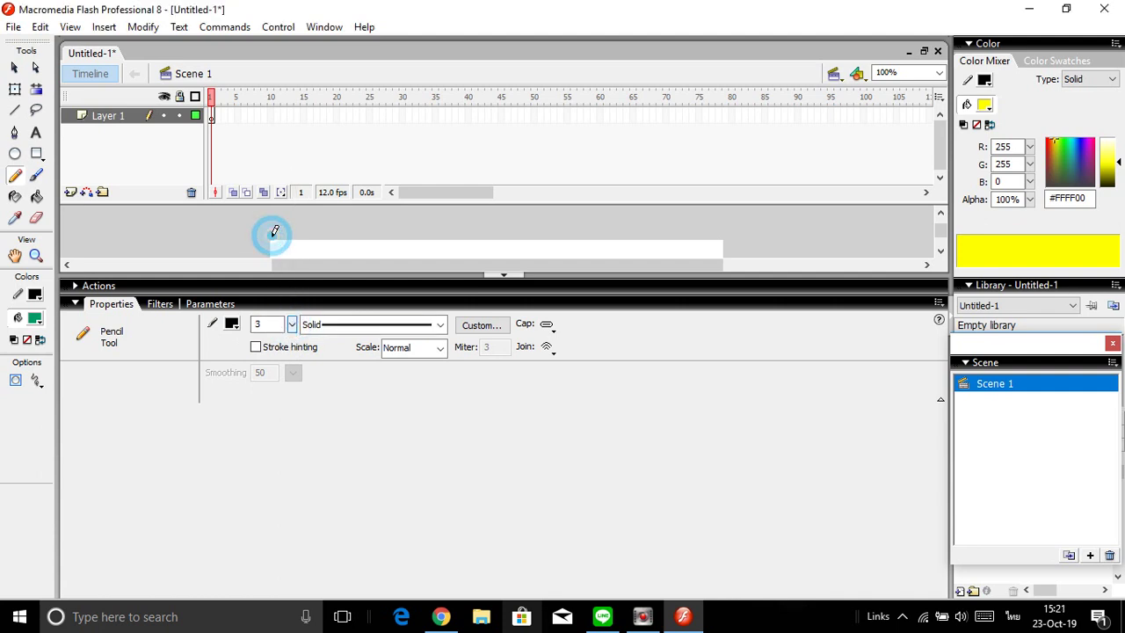
{"action": "left_click", "coordinate": [504, 276]}
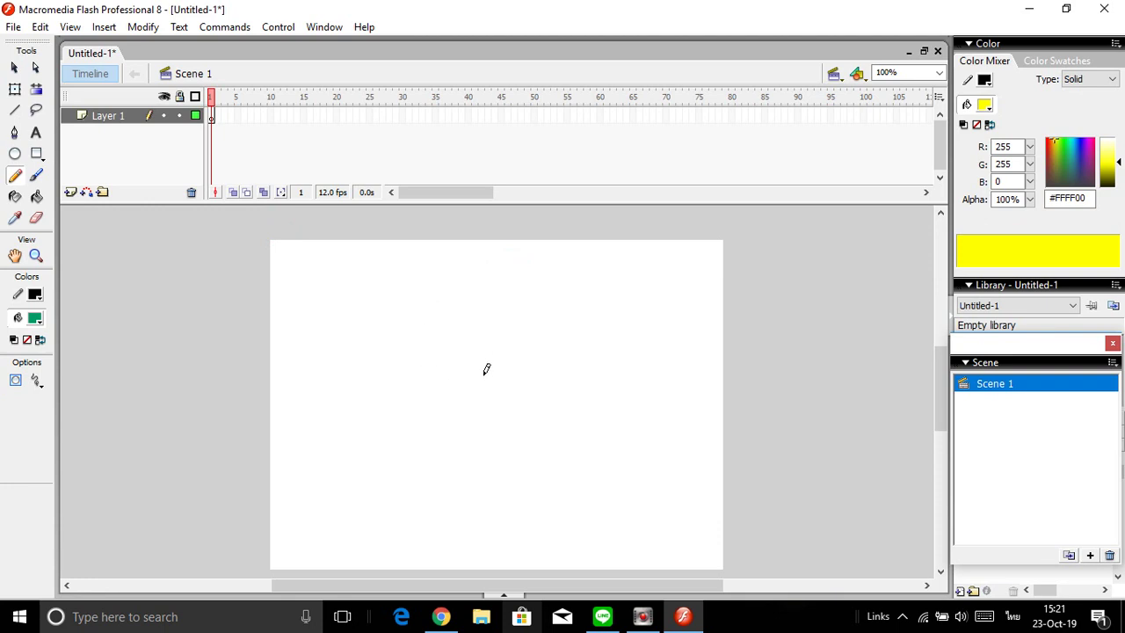
Draw a flower with the Pencil: a round centre, a petal outline, a curved stem and a veined leaf right of the stem.
{"action": "mouse_move", "coordinate": [482, 331]}
{"action": "left_mouse_down"}
{"action": "mouse_move", "coordinate": [466, 365]}
{"action": "mouse_move", "coordinate": [482, 369]}
{"action": "mouse_move", "coordinate": [493, 353]}
{"action": "mouse_move", "coordinate": [478, 333]}
{"action": "mouse_move", "coordinate": [483, 311]}
{"action": "mouse_move", "coordinate": [501, 314]}
{"action": "mouse_move", "coordinate": [517, 370]}
{"action": "mouse_move", "coordinate": [502, 388]}
{"action": "mouse_move", "coordinate": [455, 387]}
{"action": "mouse_move", "coordinate": [429, 353]}
{"action": "mouse_move", "coordinate": [450, 344]}
{"action": "mouse_move", "coordinate": [450, 316]}
{"action": "mouse_move", "coordinate": [466, 329]}
{"action": "mouse_move", "coordinate": [485, 304]}
{"action": "left_mouse_up"}
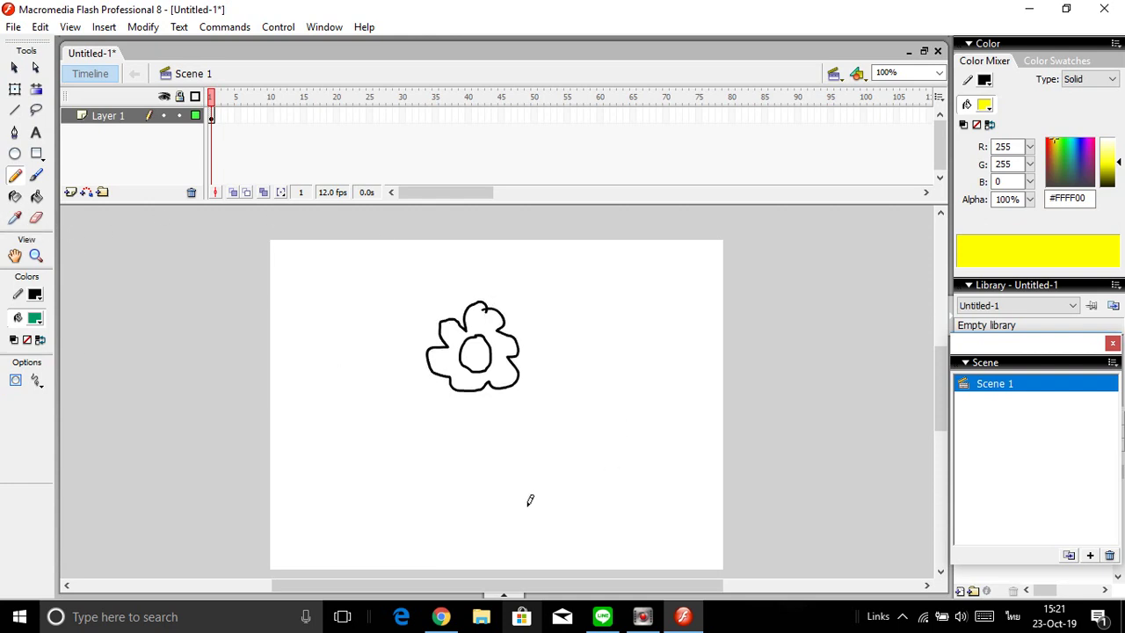
{"action": "mouse_move", "coordinate": [487, 387]}
{"action": "left_mouse_down"}
{"action": "mouse_move", "coordinate": [487, 441]}
{"action": "mouse_move", "coordinate": [444, 498]}
{"action": "mouse_move", "coordinate": [514, 411]}
{"action": "left_mouse_up"}
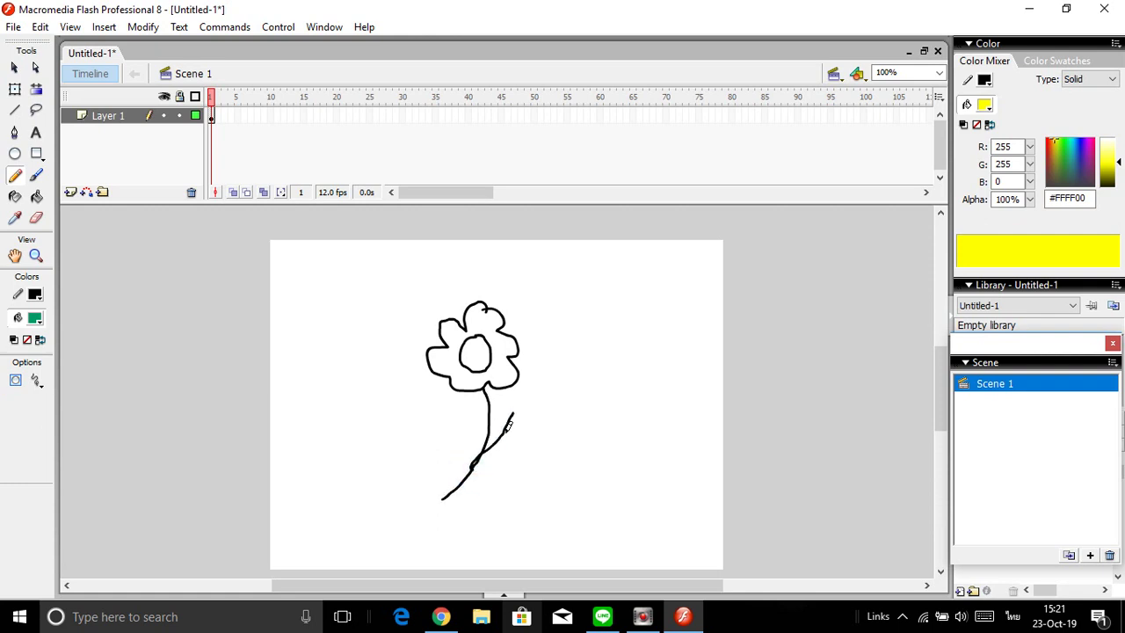
{"action": "mouse_move", "coordinate": [482, 452]}
{"action": "left_mouse_down"}
{"action": "mouse_move", "coordinate": [509, 445]}
{"action": "mouse_move", "coordinate": [529, 380]}
{"action": "left_mouse_up"}
{"action": "left_click_drag", "start_coordinate": [483, 452], "coordinate": [522, 386]}
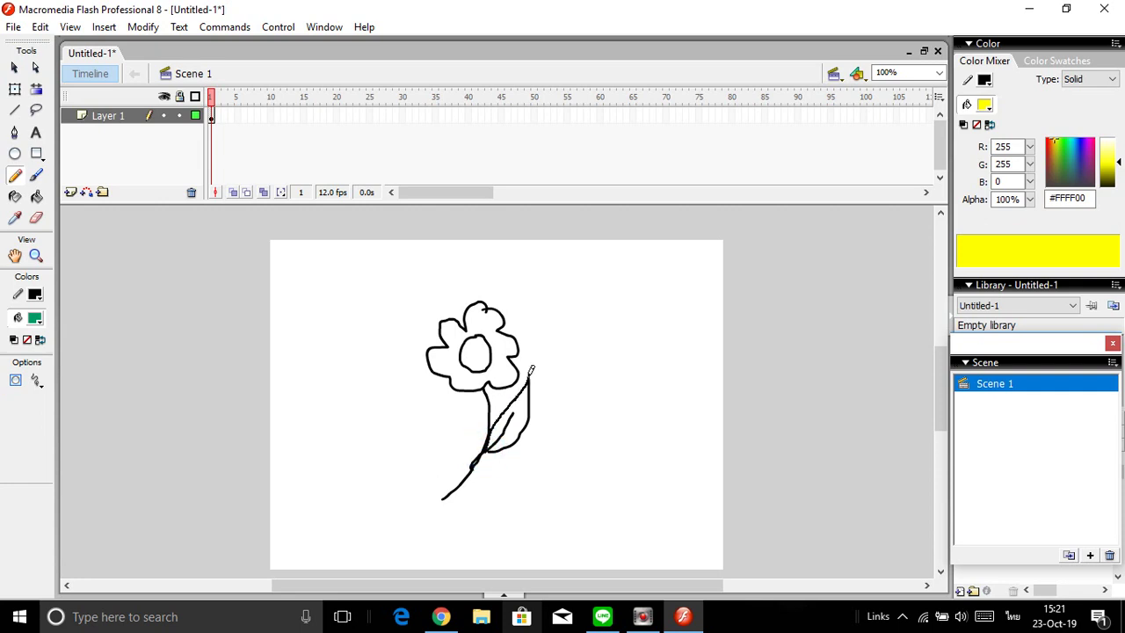
{"action": "key", "text": "ctrl+z"}
{"action": "mouse_move", "coordinate": [482, 453]}
{"action": "left_mouse_down"}
{"action": "mouse_move", "coordinate": [520, 421]}
{"action": "mouse_move", "coordinate": [525, 411]}
{"action": "mouse_move", "coordinate": [506, 413]}
{"action": "mouse_move", "coordinate": [494, 433]}
{"action": "mouse_move", "coordinate": [527, 381]}
{"action": "mouse_move", "coordinate": [531, 396]}
{"action": "left_mouse_up"}
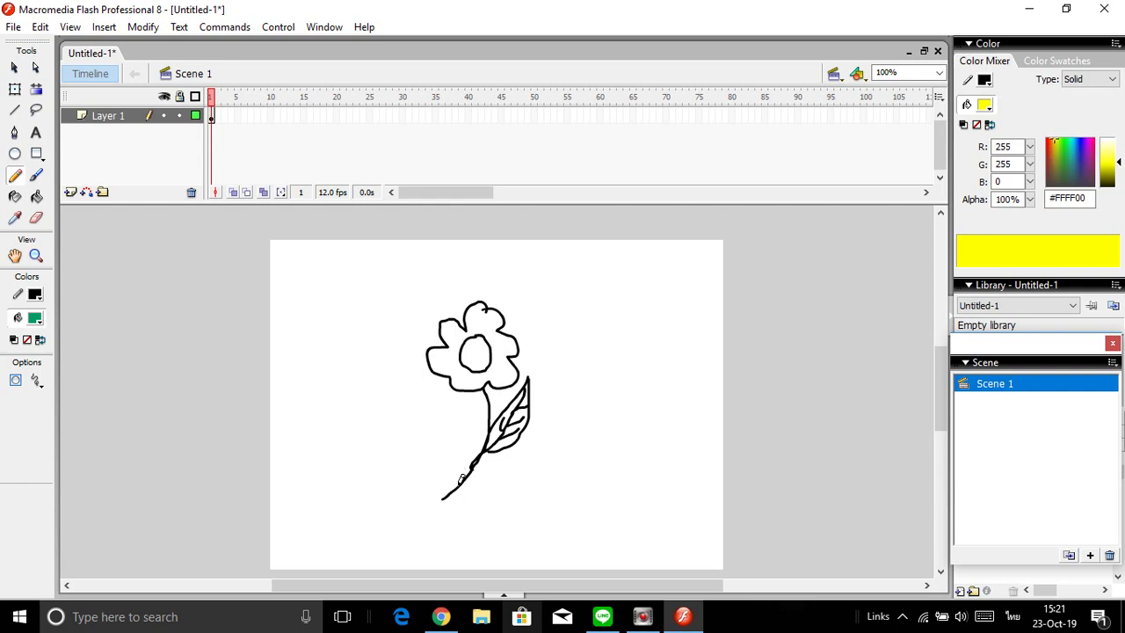
Fill the flower's petals and centre with orange #FF9900 using the Paint Bucket.
{"action": "left_click", "coordinate": [37, 198]}
{"action": "left_click", "coordinate": [36, 318]}
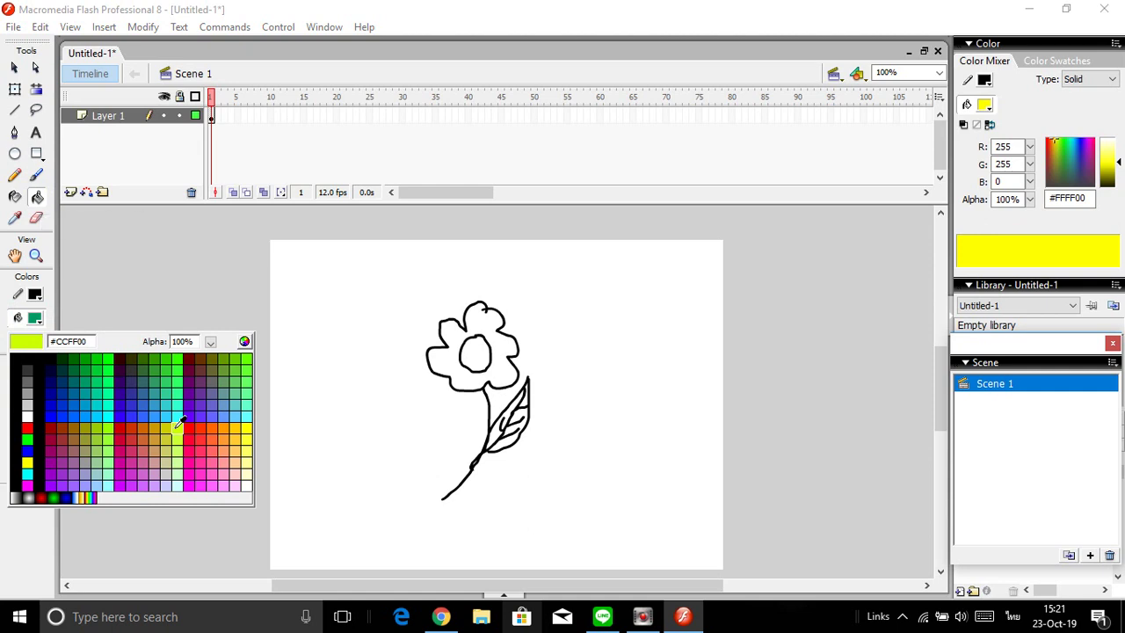
{"action": "left_click", "coordinate": [220, 427]}
{"action": "left_click", "coordinate": [501, 341]}
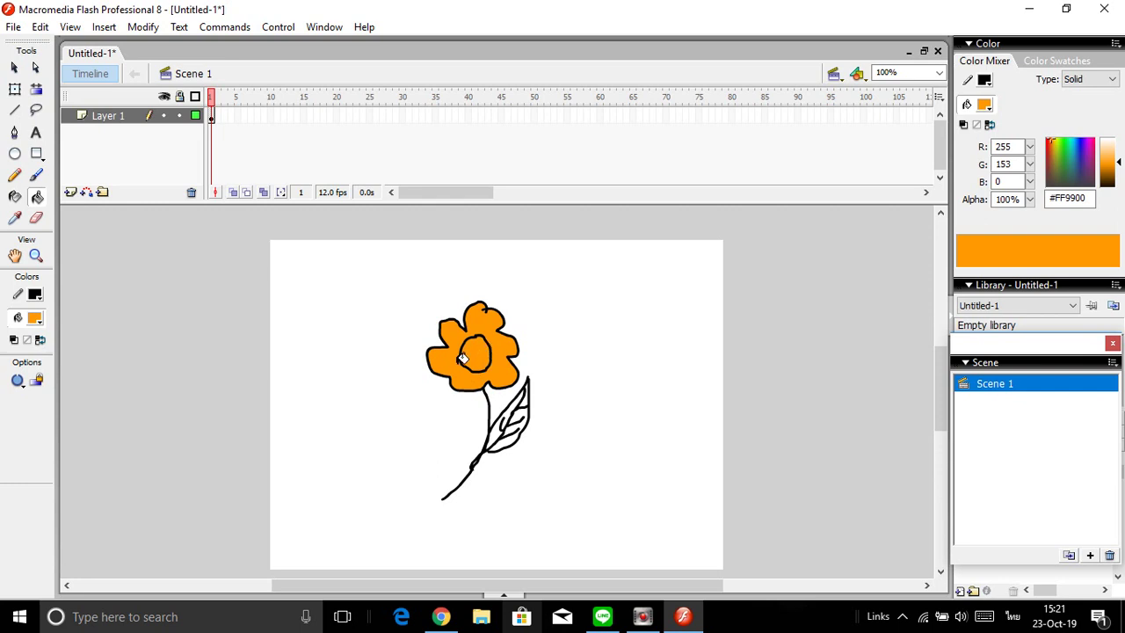
{"action": "left_click", "coordinate": [479, 354]}
Reinforce the outline of the flower's centre at its top and lower right with short Pencil strokes to close any gaps.
{"action": "left_click", "coordinate": [36, 255]}
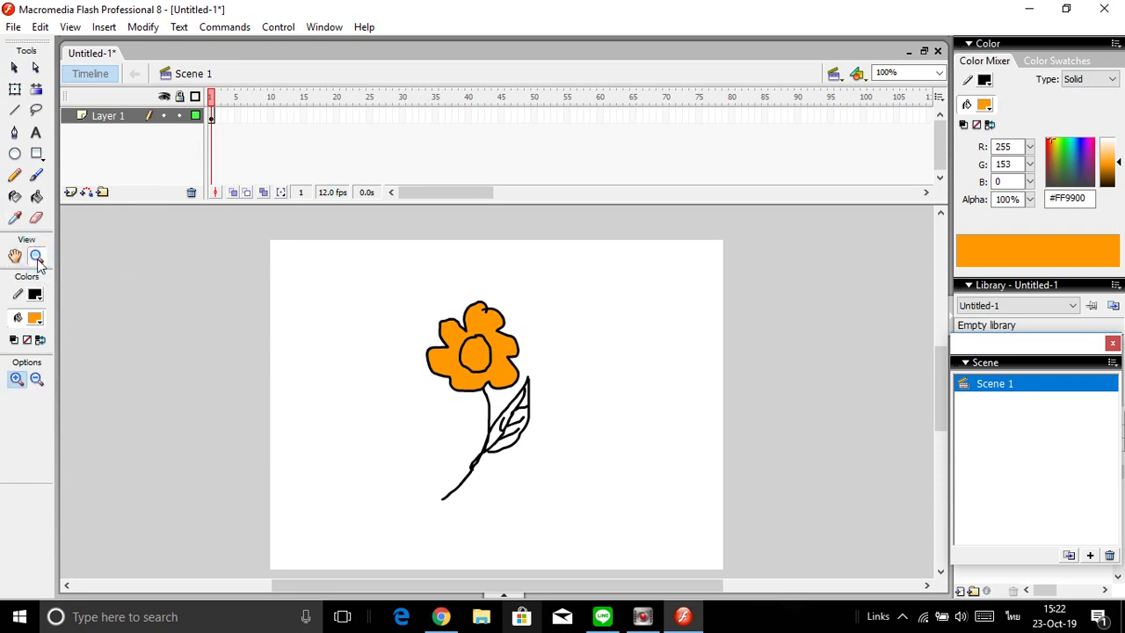
{"action": "left_click", "coordinate": [474, 362]}
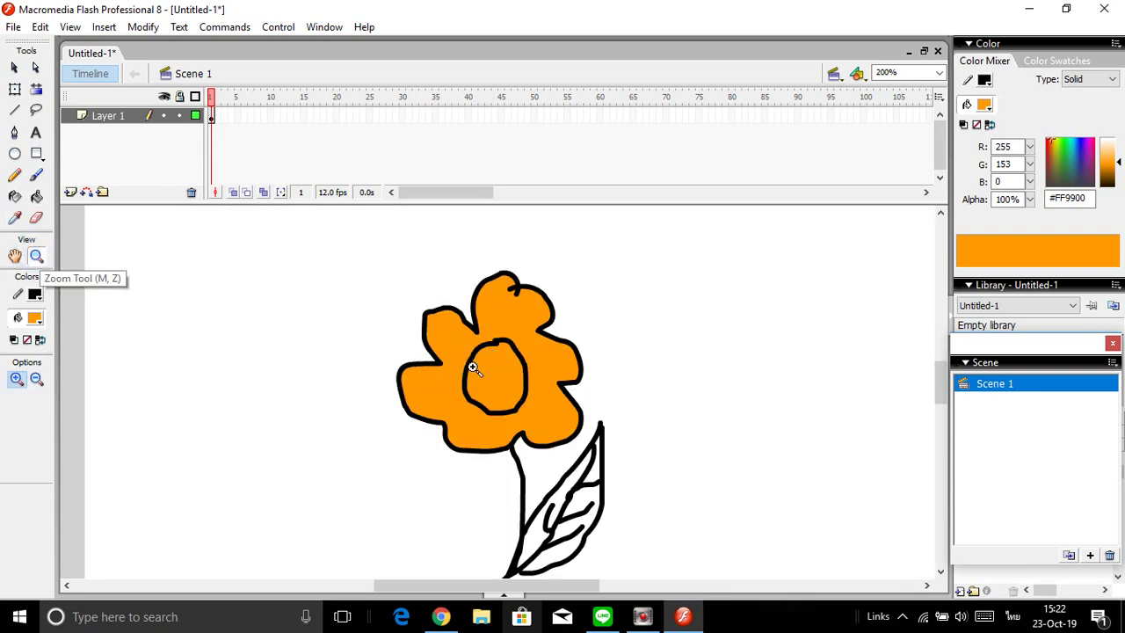
{"action": "left_click", "coordinate": [545, 406]}
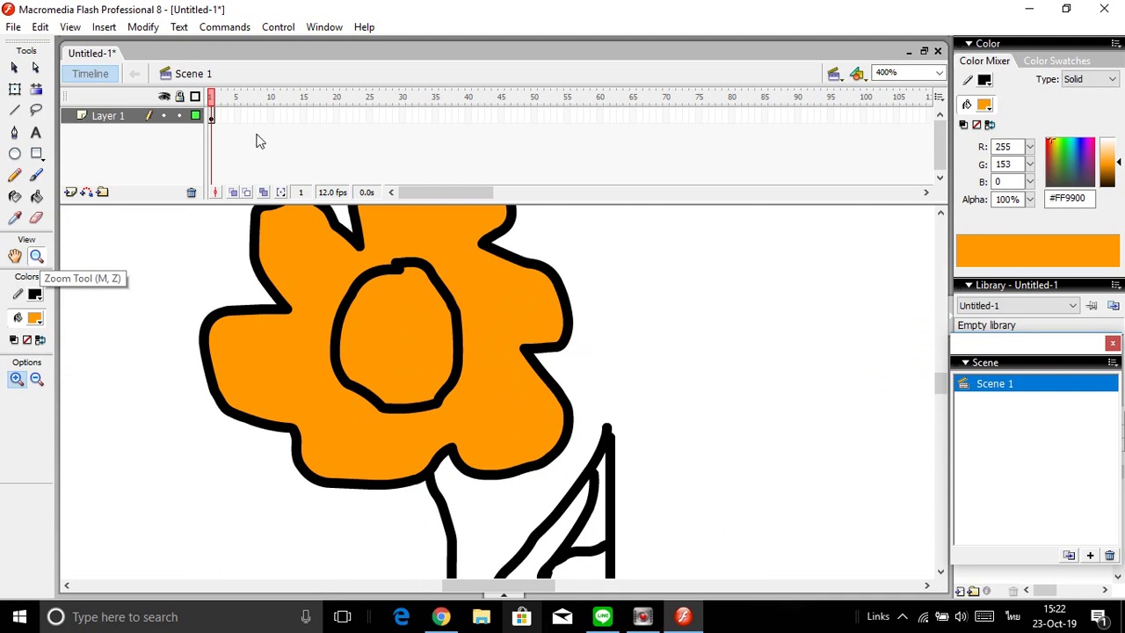
{"action": "left_click", "coordinate": [14, 175]}
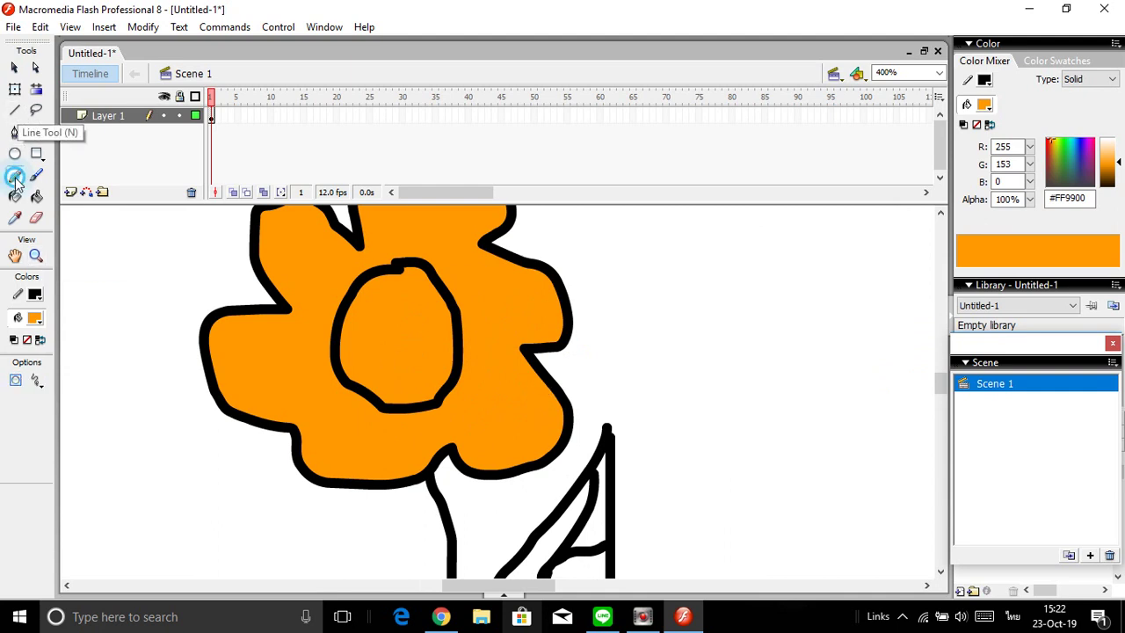
{"action": "mouse_move", "coordinate": [391, 267]}
{"action": "left_mouse_down"}
{"action": "mouse_move", "coordinate": [376, 262]}
{"action": "mouse_move", "coordinate": [401, 256]}
{"action": "left_mouse_up"}
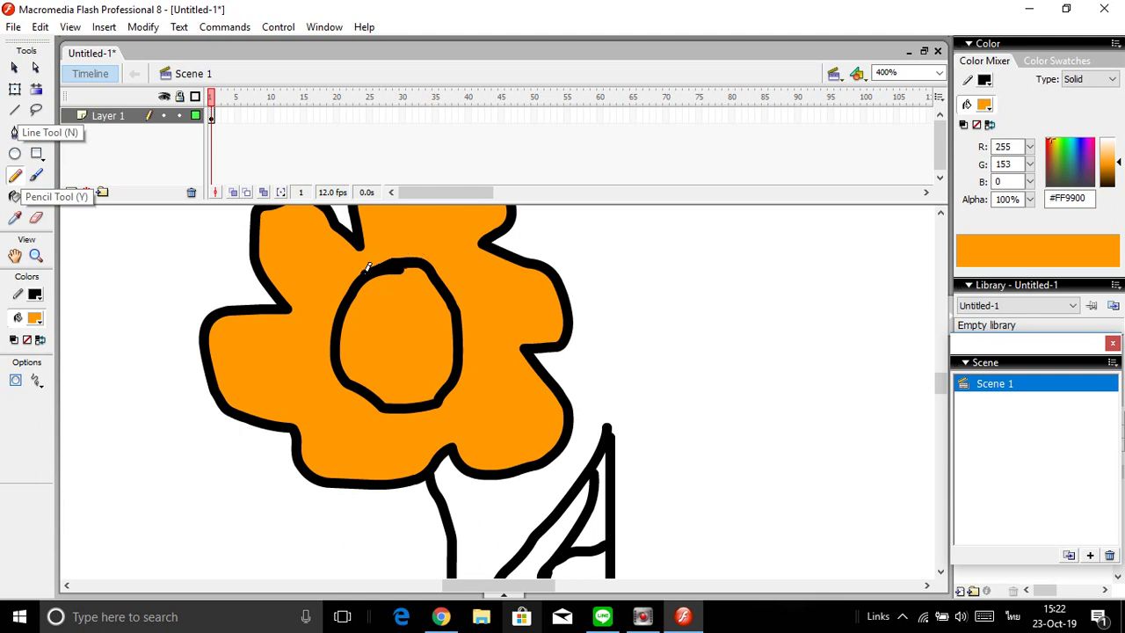
{"action": "left_click_drag", "start_coordinate": [427, 400], "coordinate": [447, 387]}
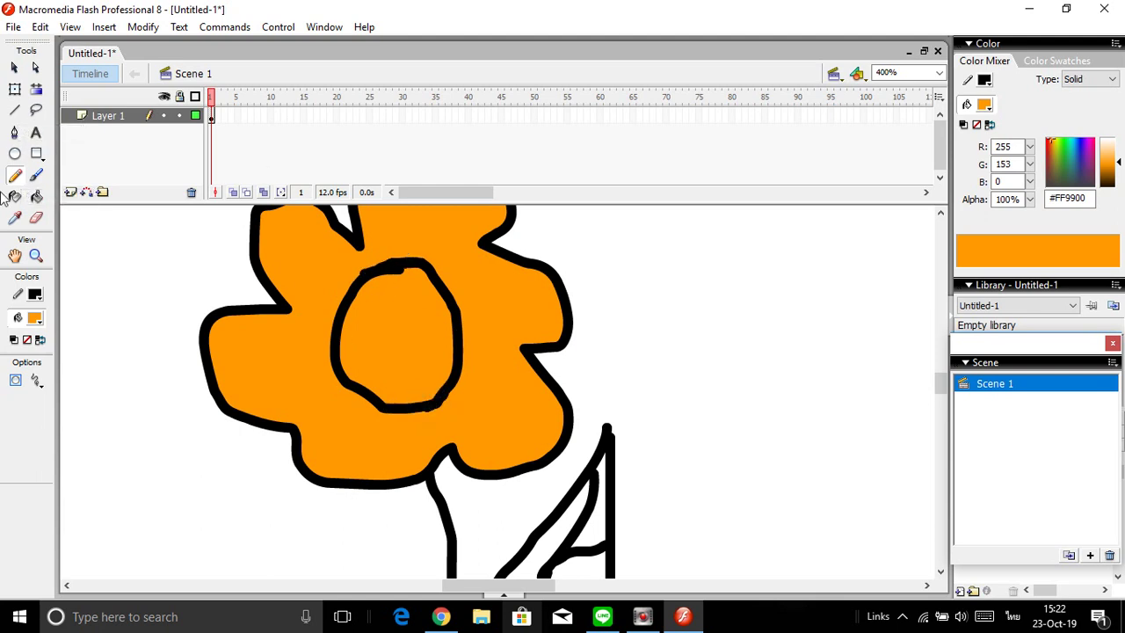
Recolour the flower's centre with yellow #FFFF00 using the Paint Bucket.
{"action": "left_click", "coordinate": [35, 318]}
{"action": "left_click", "coordinate": [248, 428]}
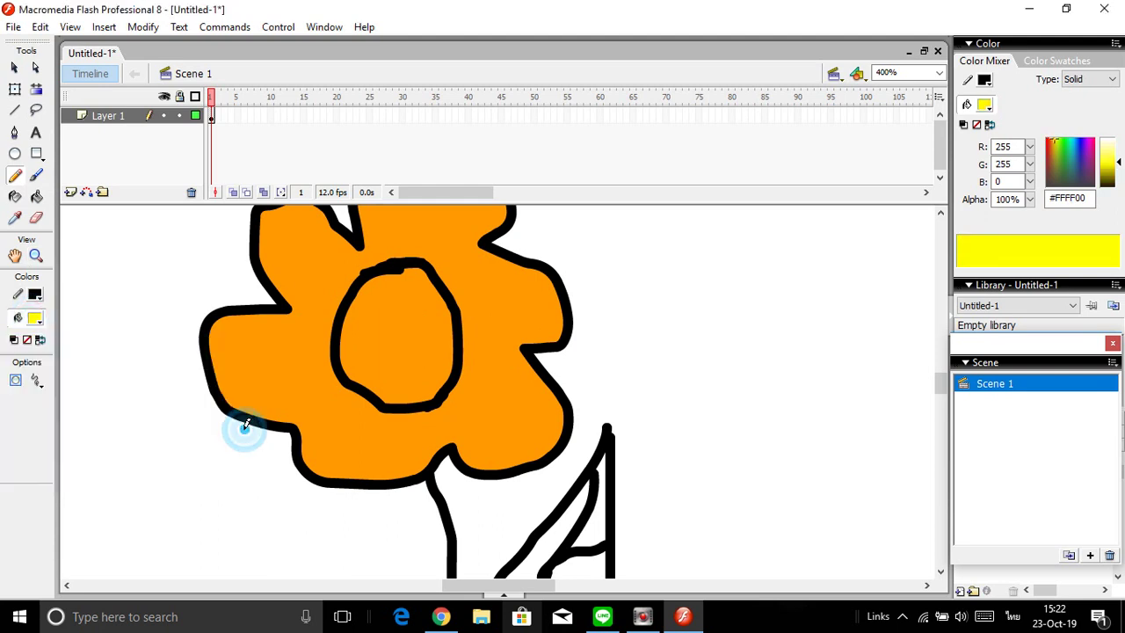
{"action": "left_click", "coordinate": [36, 196]}
{"action": "left_click", "coordinate": [400, 320]}
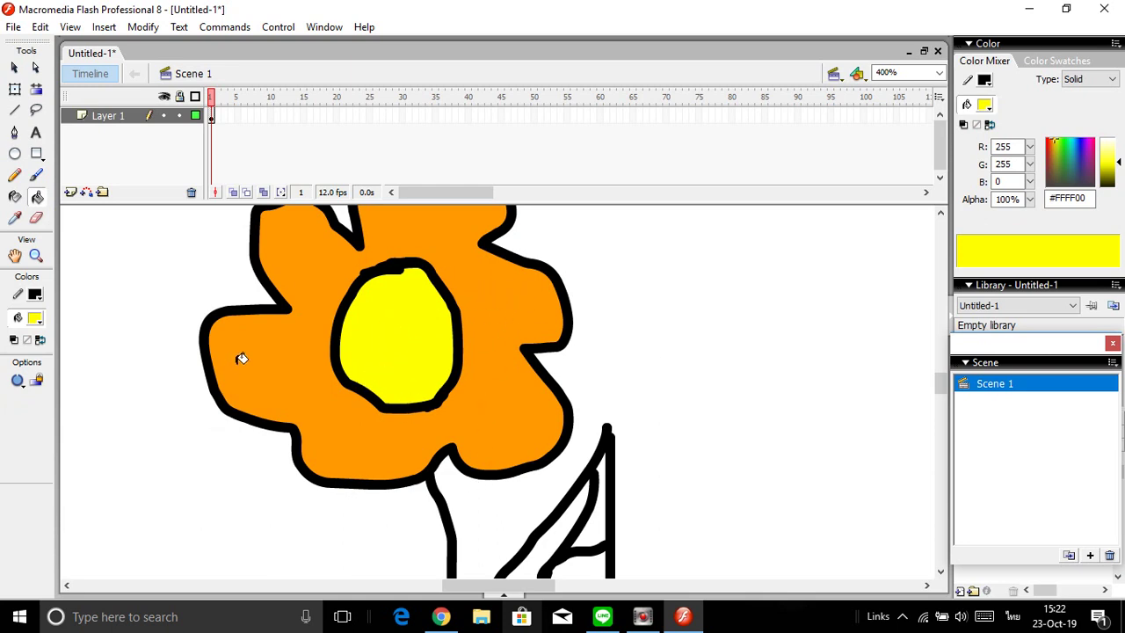
Set the fill colour to yellow-green #CCFF00 and try to fill the sections of the leaf with the Paint Bucket.
{"action": "scroll", "coordinate": [485, 379], "scroll_direction": "down", "scroll_amount": 4}
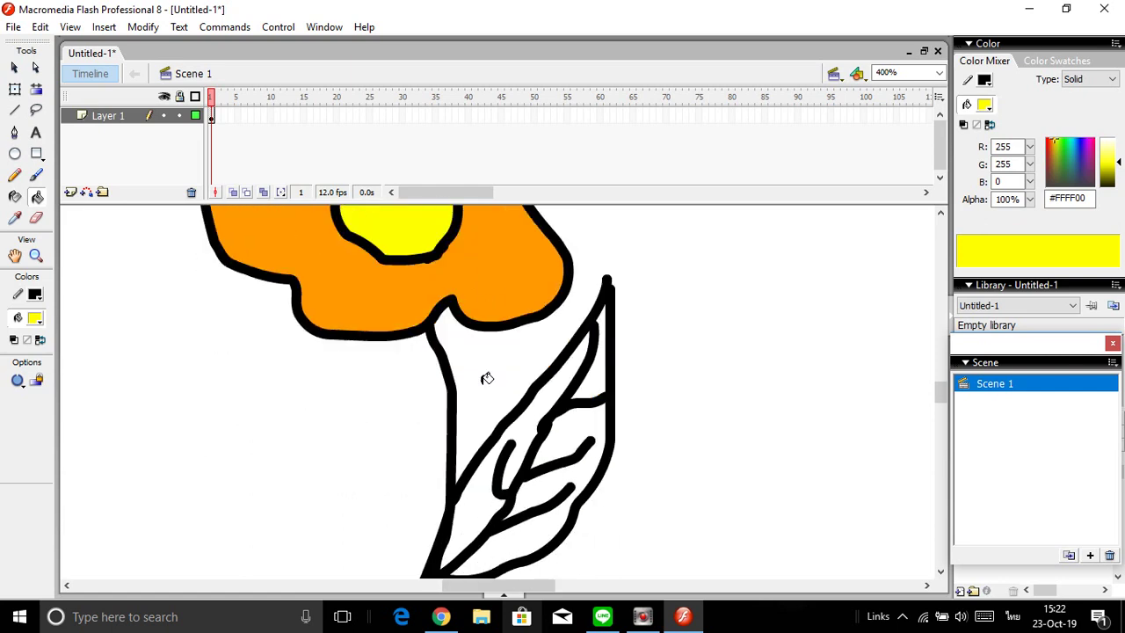
{"action": "scroll", "coordinate": [487, 378], "scroll_direction": "down", "scroll_amount": 2}
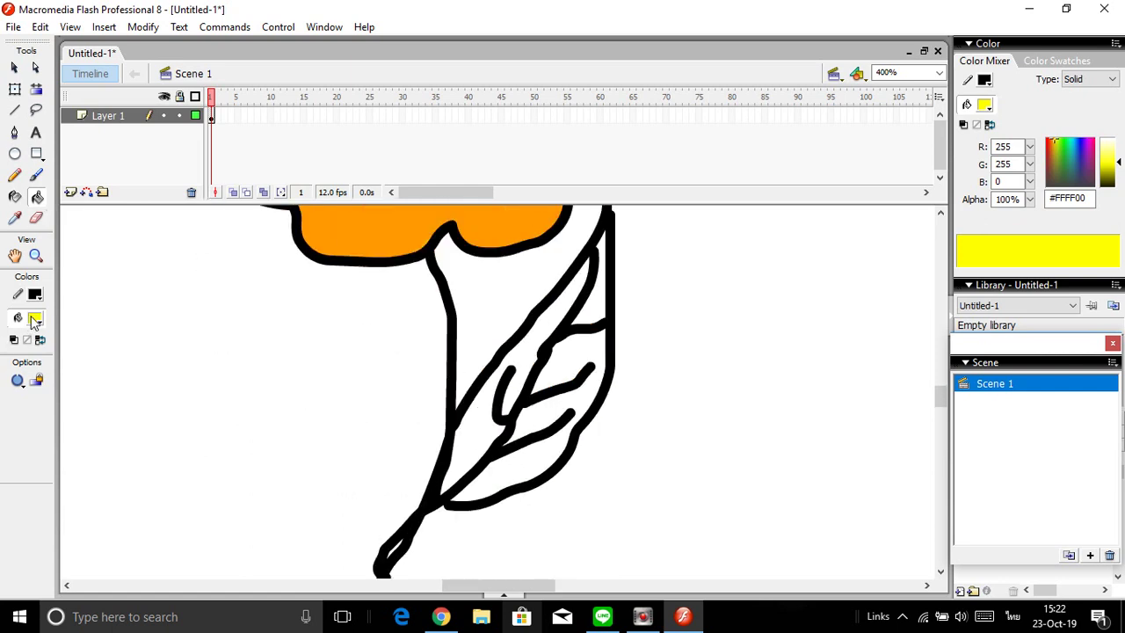
{"action": "left_click", "coordinate": [33, 320]}
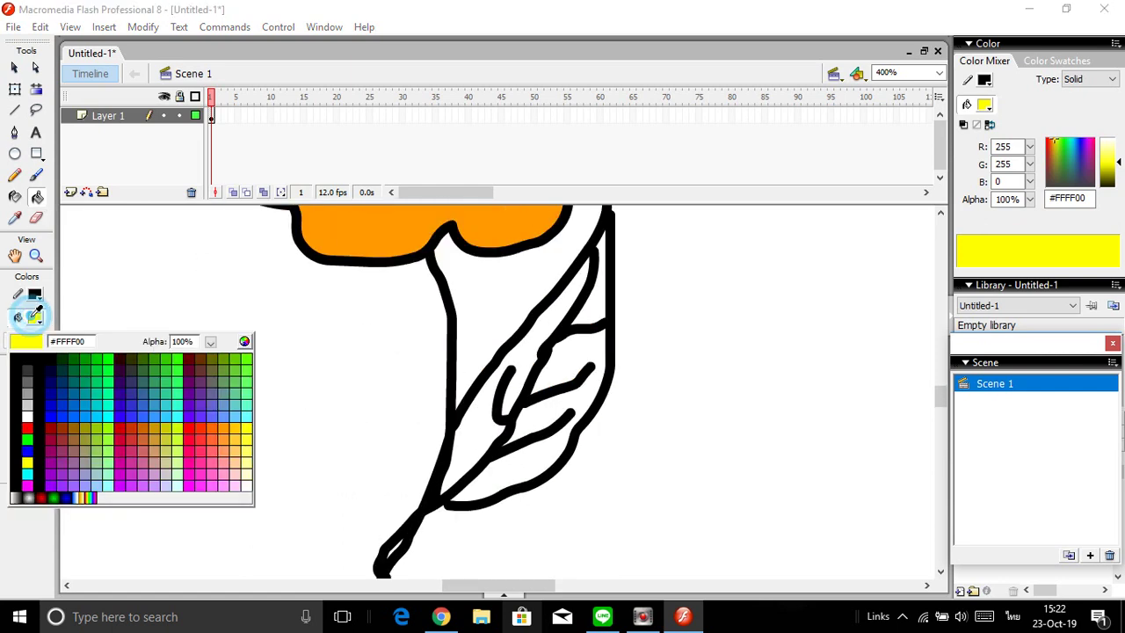
{"action": "left_click", "coordinate": [179, 430]}
{"action": "left_click", "coordinate": [567, 354]}
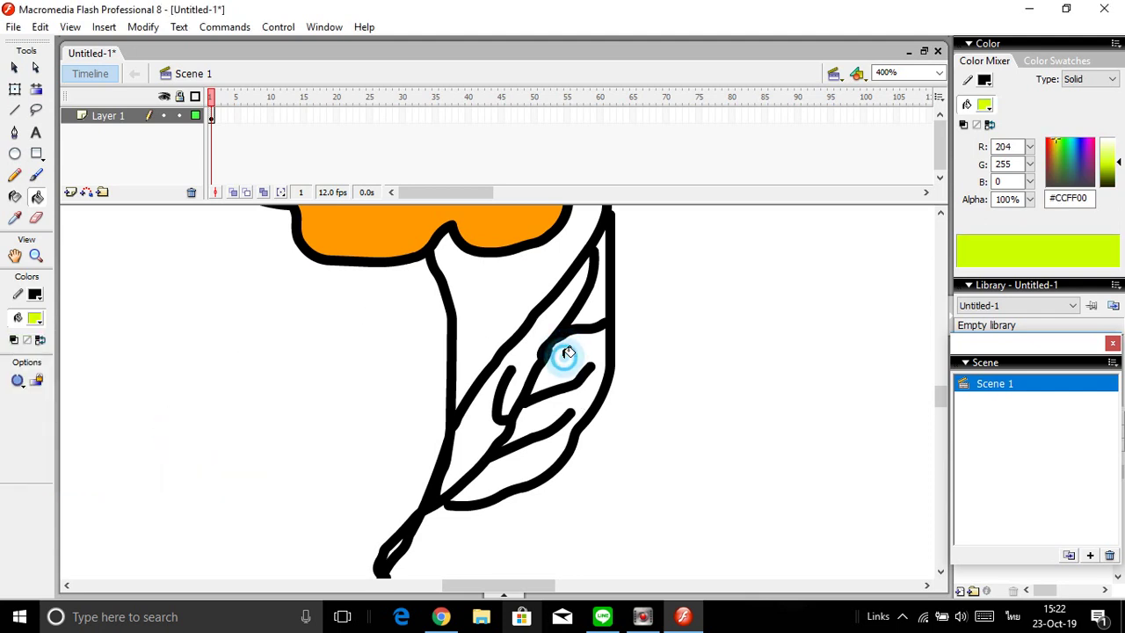
{"action": "left_click", "coordinate": [545, 313]}
{"action": "left_click", "coordinate": [559, 304]}
{"action": "left_click", "coordinate": [593, 299]}
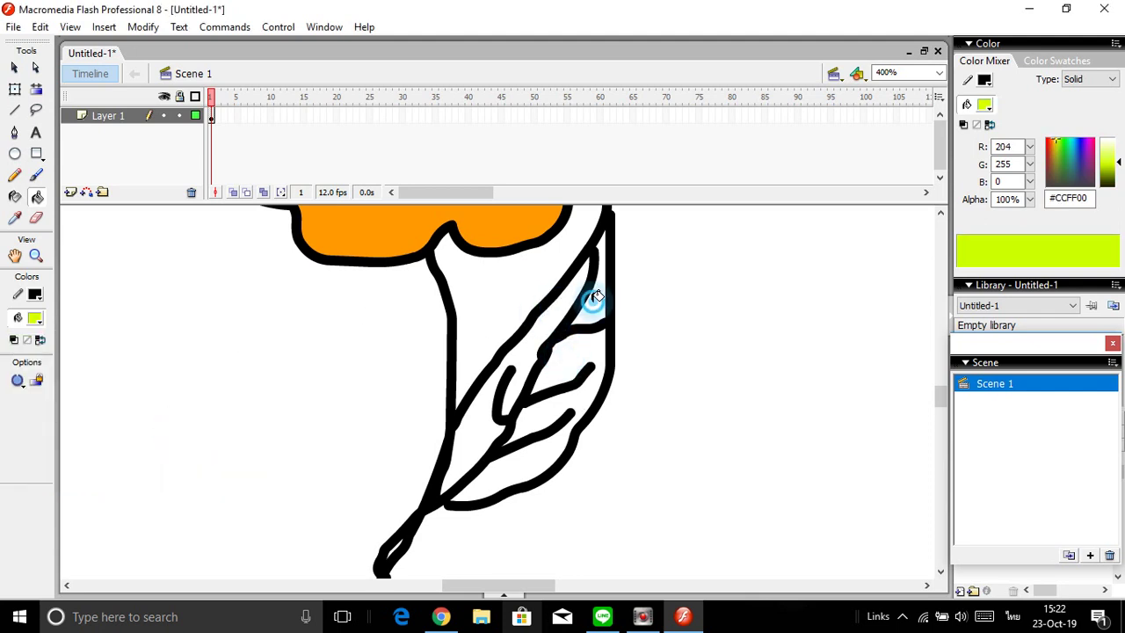
{"action": "left_click", "coordinate": [493, 486]}
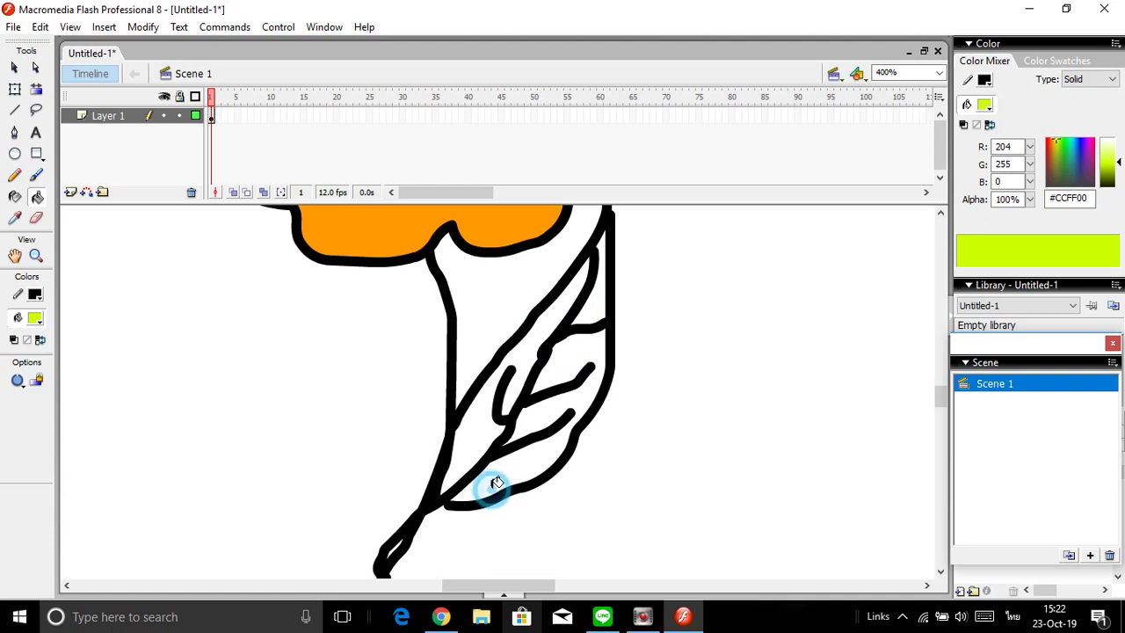
{"action": "left_click", "coordinate": [475, 440]}
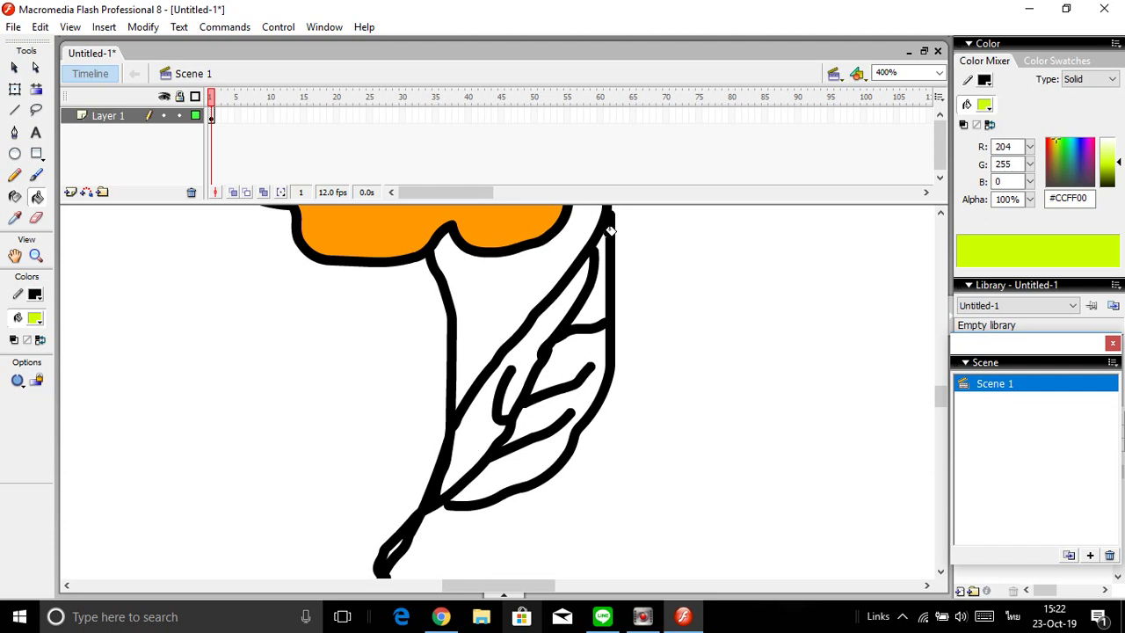
Set the Paint Bucket's gap option to Close Medium Gaps and try to fill the leaf again.
{"action": "left_click", "coordinate": [23, 391]}
{"action": "left_click", "coordinate": [39, 462]}
{"action": "left_click", "coordinate": [17, 381]}
{"action": "left_click", "coordinate": [39, 456]}
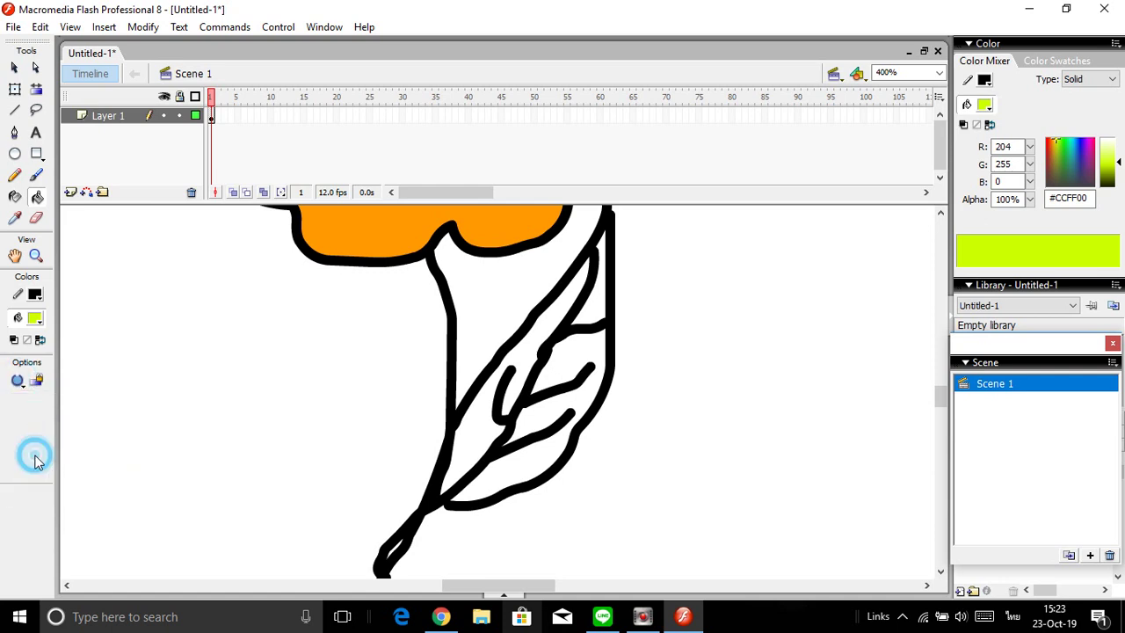
{"action": "left_click", "coordinate": [571, 360]}
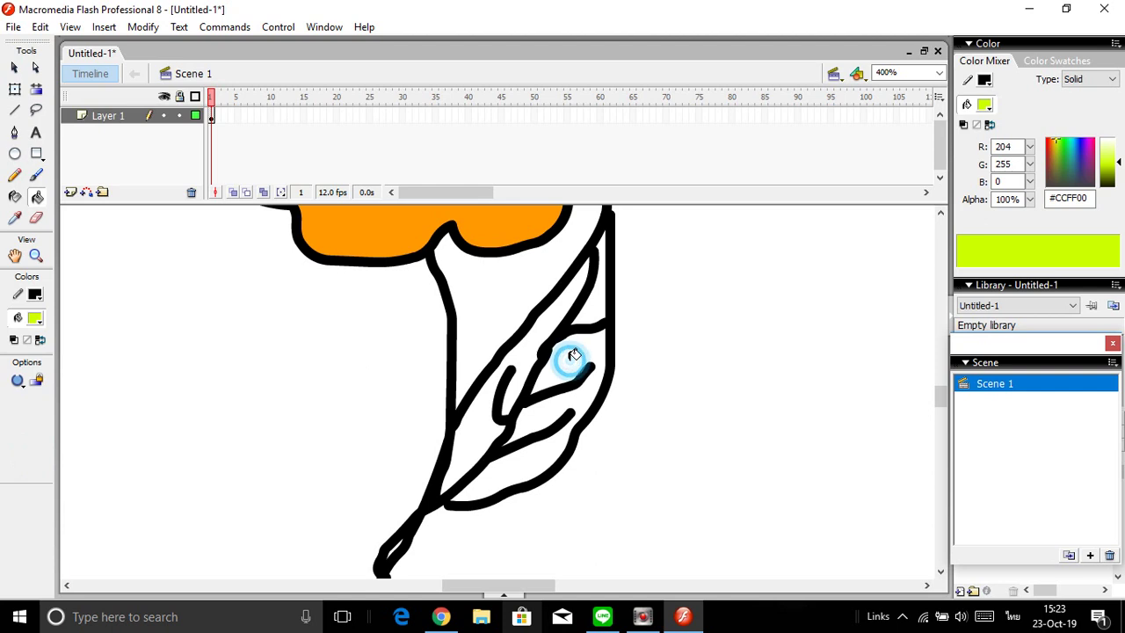
Set the Paint Bucket's gap option to Close Large Gaps and fill all sections of the leaf with #CCFF00.
{"action": "left_click", "coordinate": [21, 386]}
{"action": "left_click", "coordinate": [132, 478]}
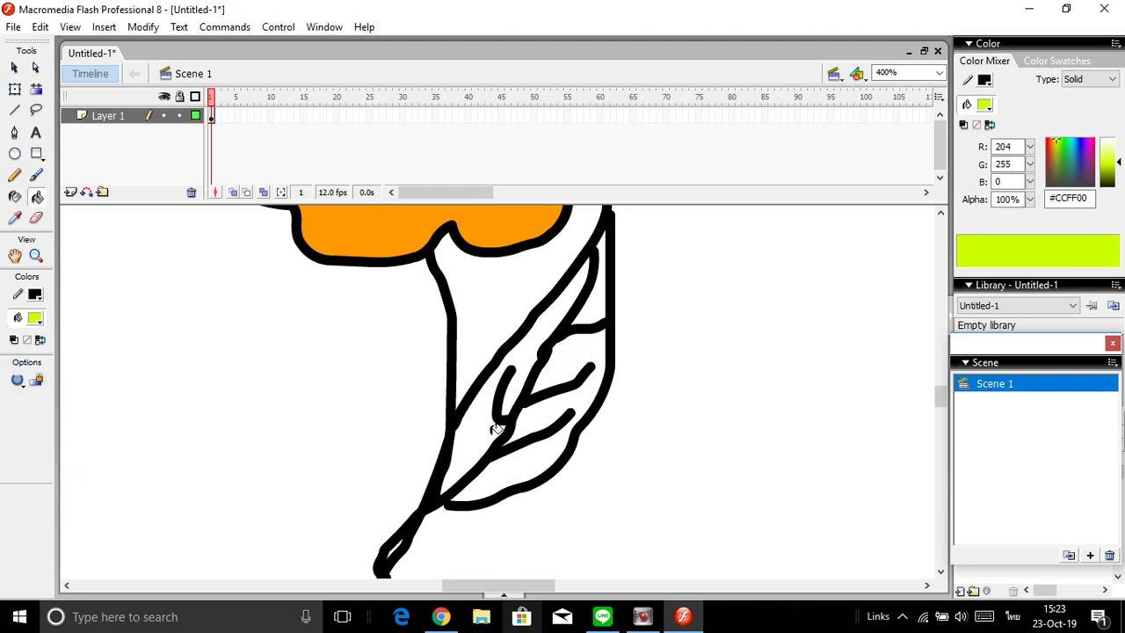
{"action": "left_click", "coordinate": [495, 429]}
{"action": "left_click", "coordinate": [594, 310]}
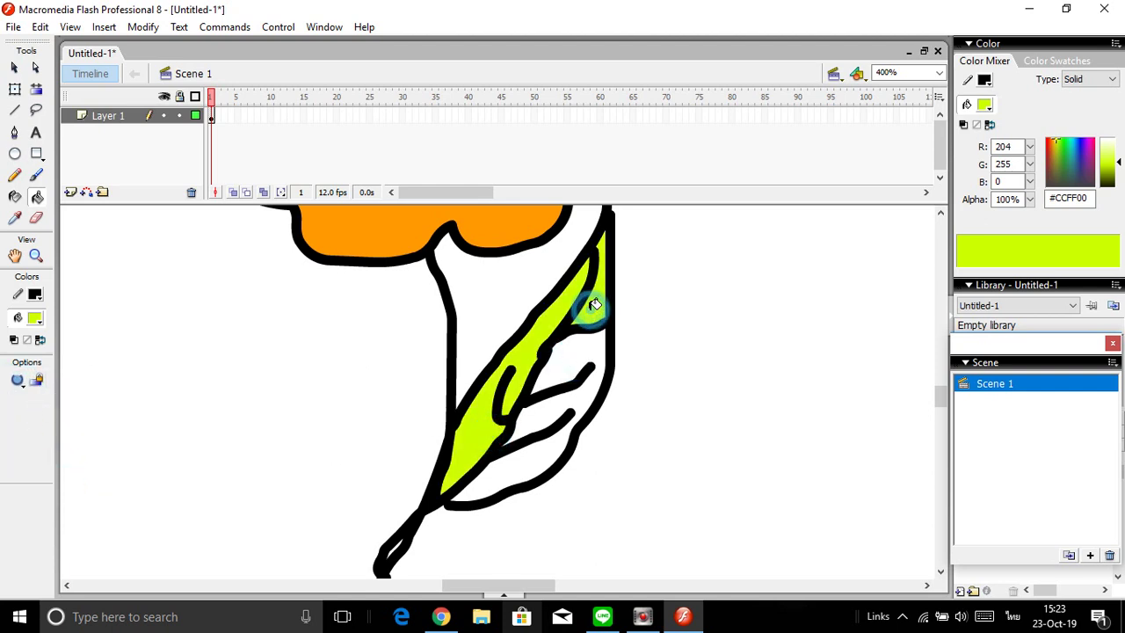
{"action": "left_click", "coordinate": [589, 353]}
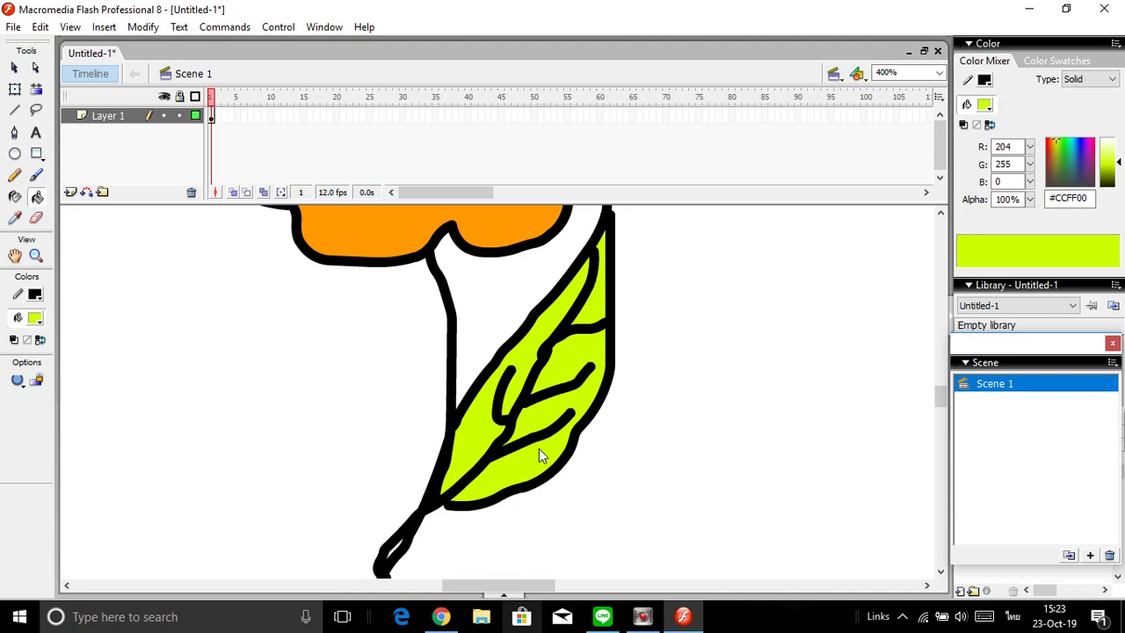
{"action": "left_click", "coordinate": [18, 320]}
{"action": "left_click", "coordinate": [36, 197]}
{"action": "left_click", "coordinate": [17, 317]}
{"action": "left_click", "coordinate": [18, 381]}
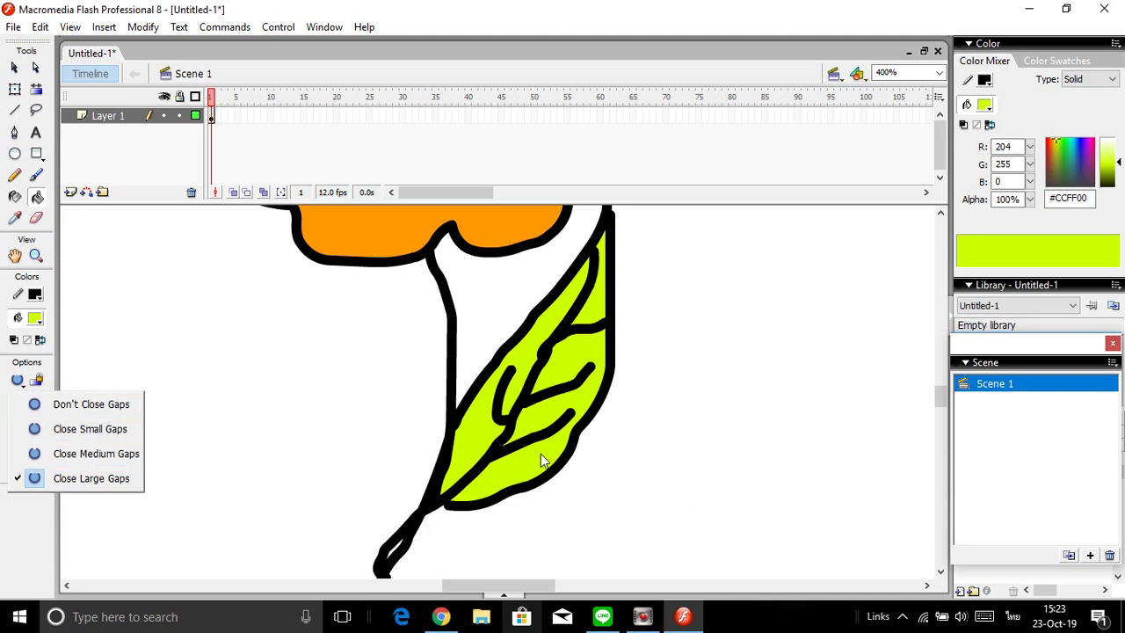
{"action": "left_click", "coordinate": [235, 325]}
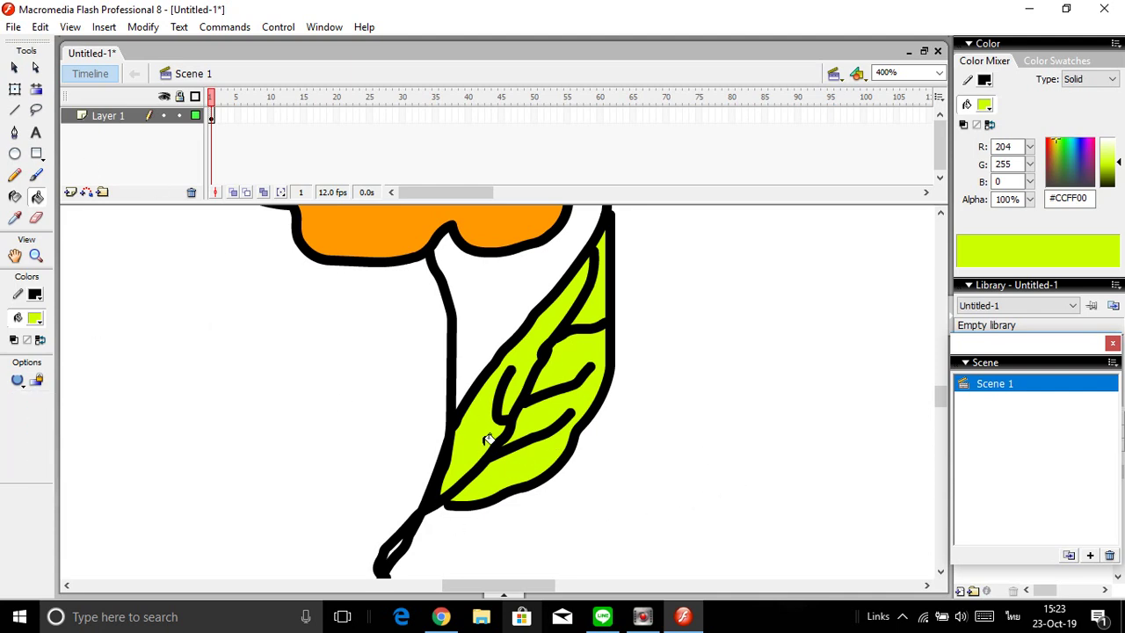
Draw the house walls right of the flower: a wide #CCFF00 rectangle with a narrower, equally tall one overlapping its left part.
{"action": "scroll", "coordinate": [489, 439], "scroll_direction": "up", "scroll_amount": 5}
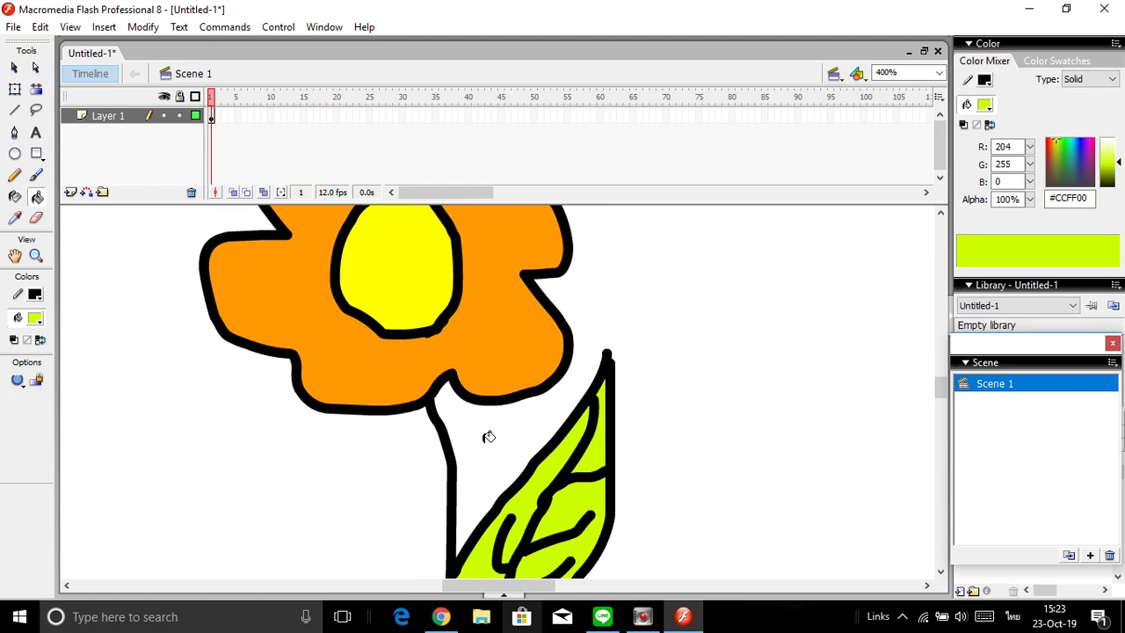
{"action": "left_click", "coordinate": [35, 255]}
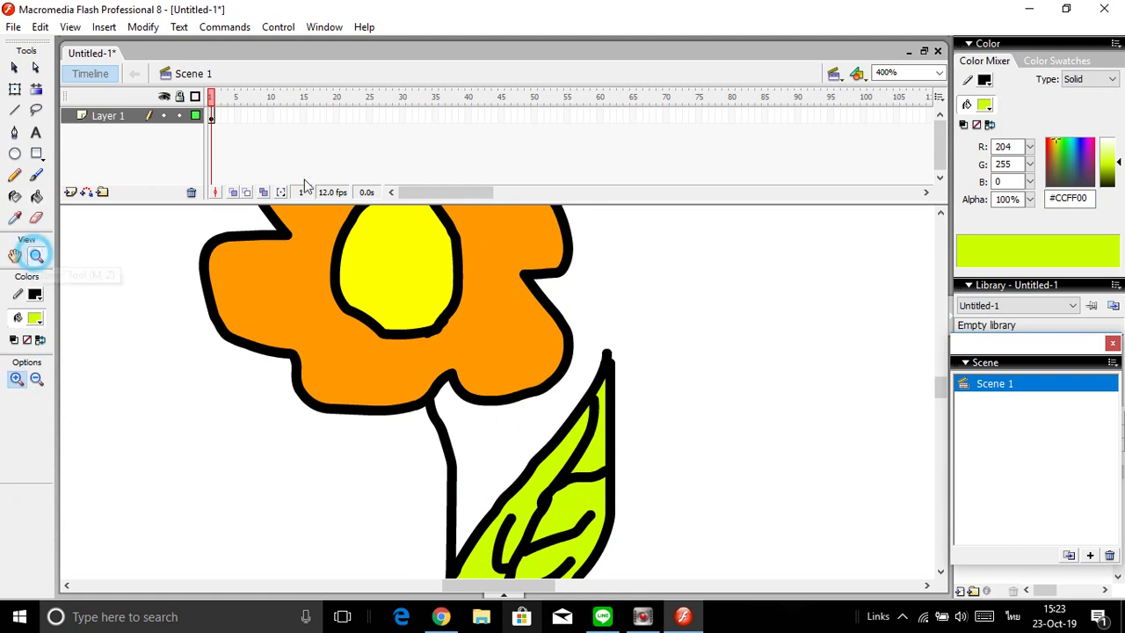
{"action": "left_click", "coordinate": [36, 378]}
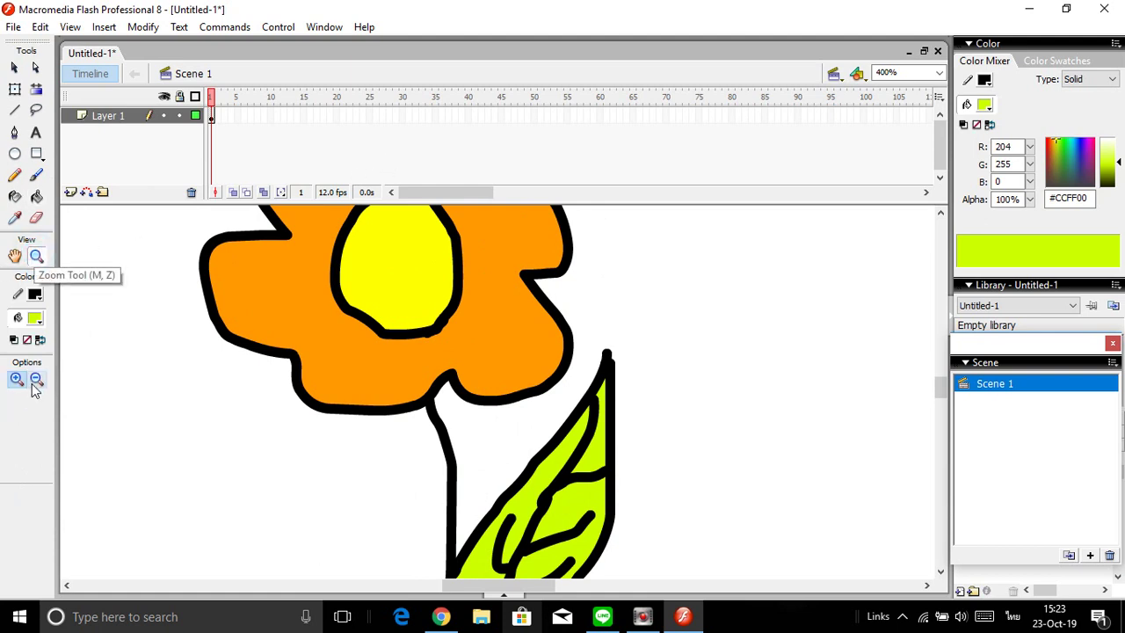
{"action": "left_click", "coordinate": [506, 381]}
{"action": "left_click", "coordinate": [508, 380]}
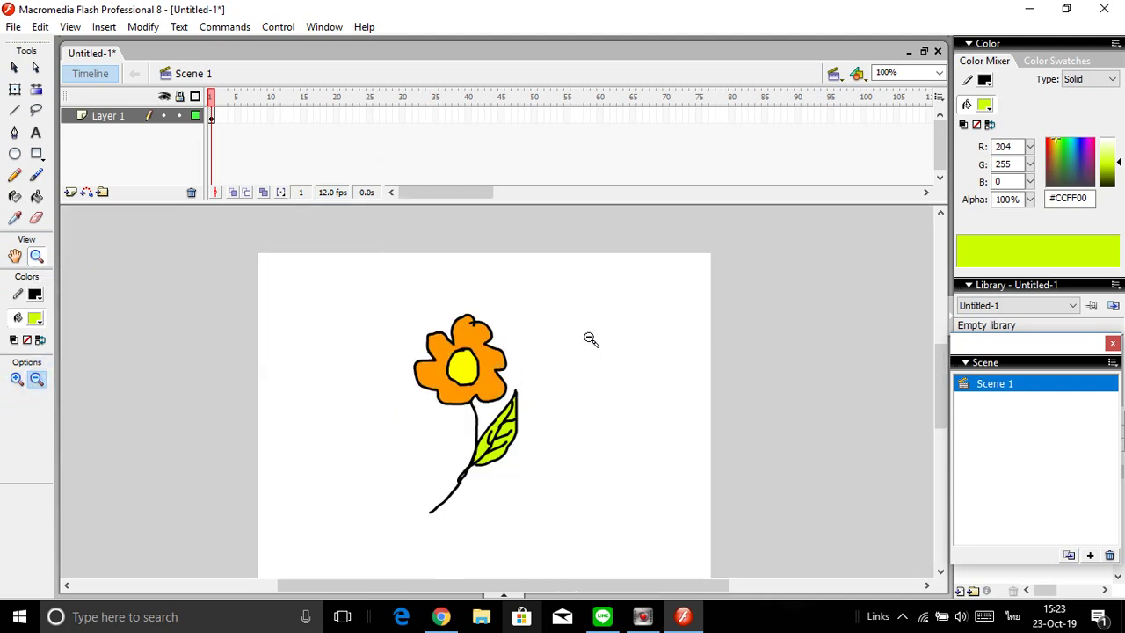
{"action": "left_click", "coordinate": [38, 154]}
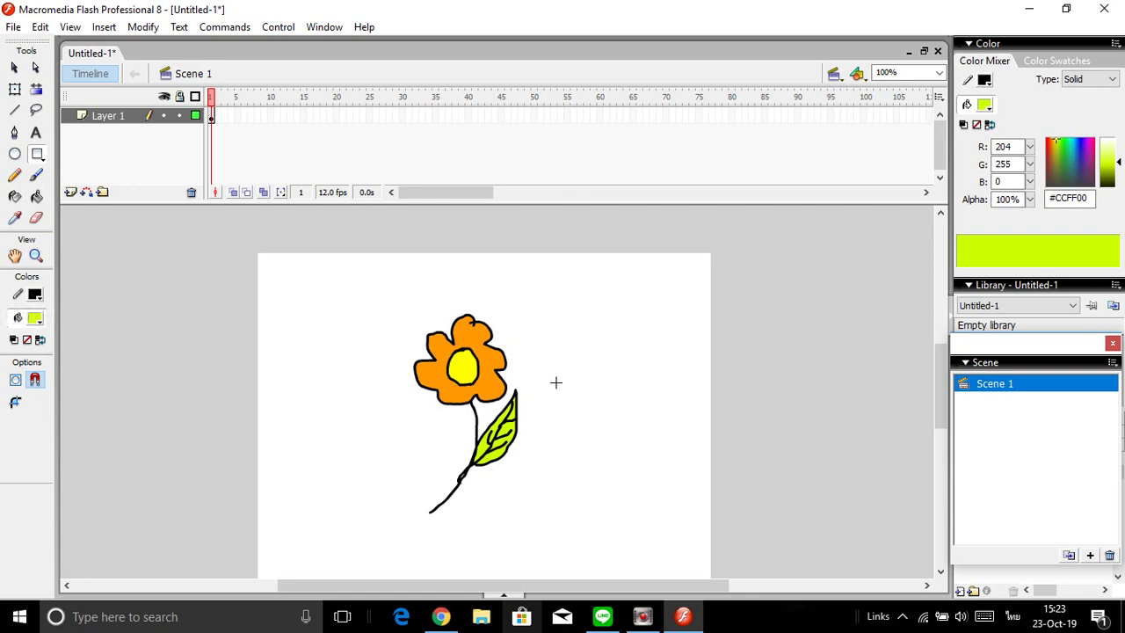
{"action": "left_click_drag", "start_coordinate": [556, 383], "coordinate": [656, 484]}
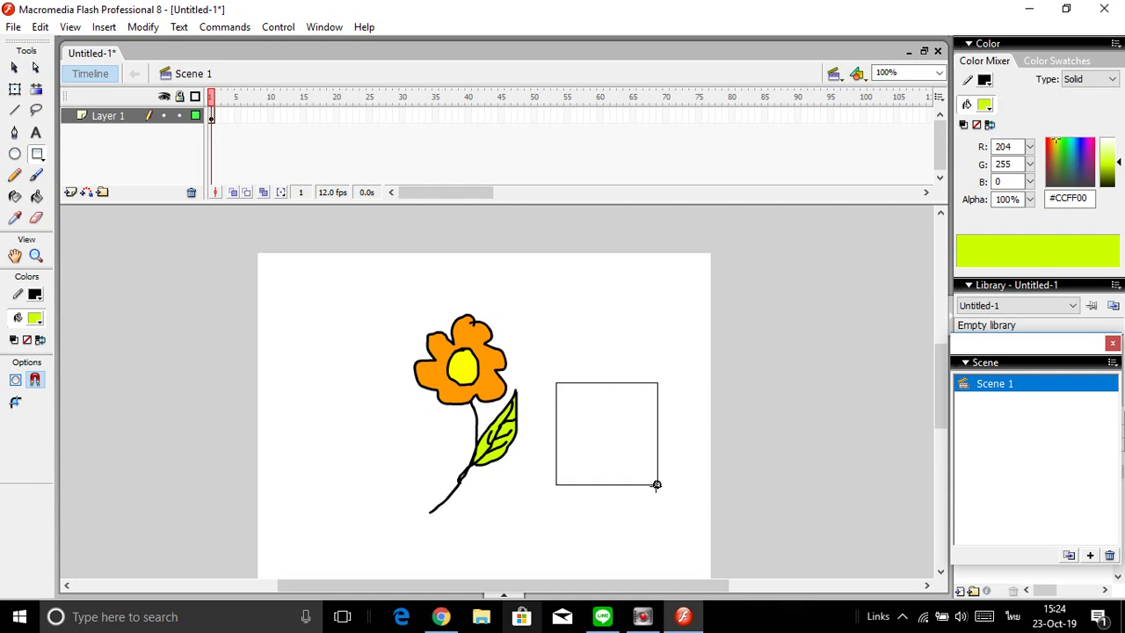
{"action": "left_click_drag", "start_coordinate": [657, 484], "coordinate": [652, 480]}
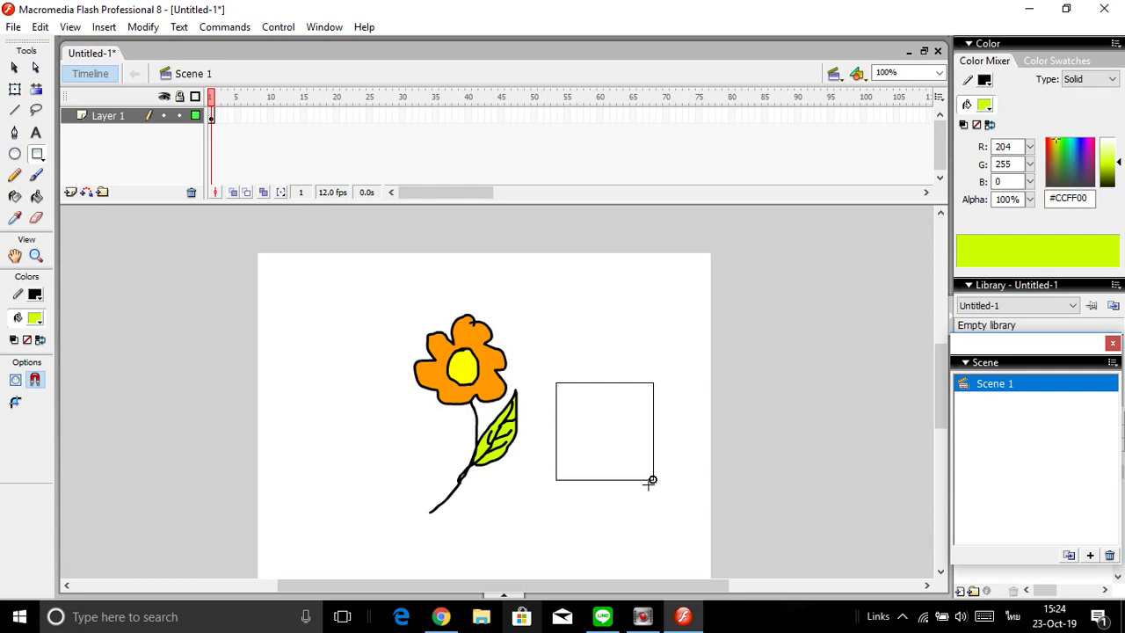
{"action": "left_click_drag", "start_coordinate": [652, 480], "coordinate": [705, 480]}
{"action": "left_click_drag", "start_coordinate": [556, 383], "coordinate": [616, 480]}
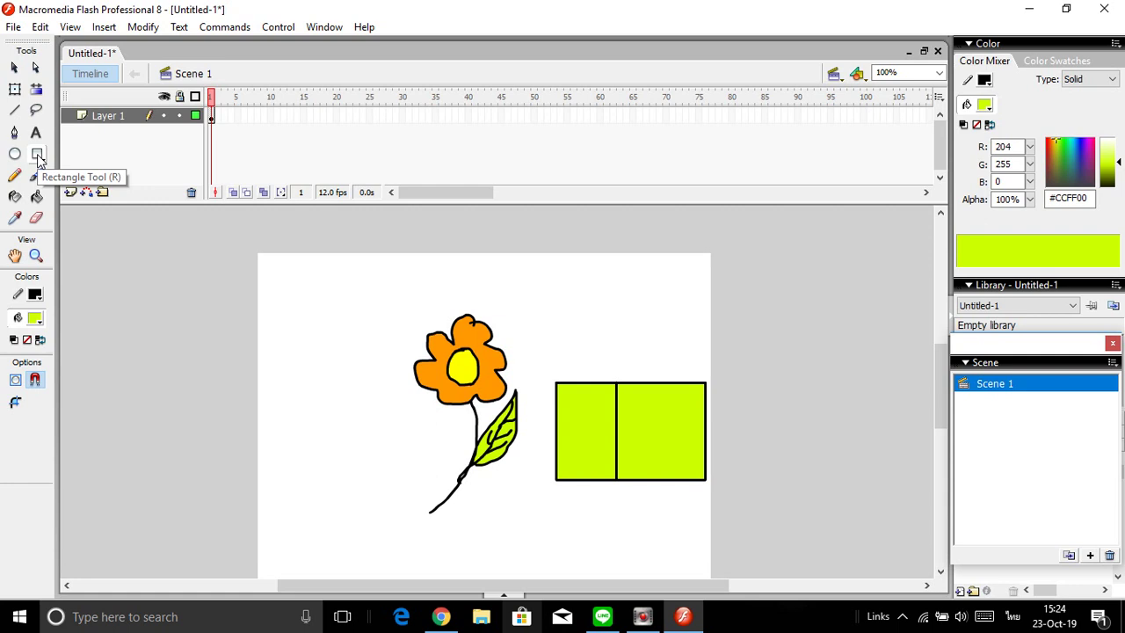
Draw the house roof with the Line tool: a triangular gable over the narrow wall and a slanted roof outline over the wide wall.
{"action": "left_click", "coordinate": [15, 110]}
{"action": "left_click_drag", "start_coordinate": [554, 380], "coordinate": [616, 381]}
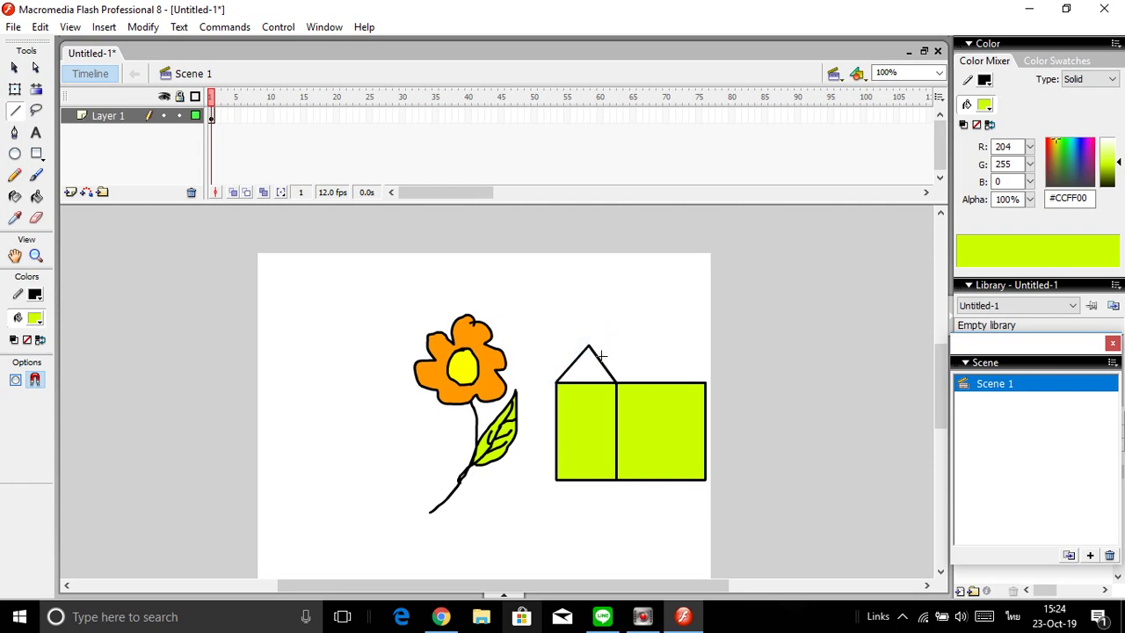
{"action": "mouse_move", "coordinate": [589, 346]}
{"action": "left_mouse_down"}
{"action": "mouse_move", "coordinate": [673, 345]}
{"action": "mouse_move", "coordinate": [704, 381]}
{"action": "left_mouse_up"}
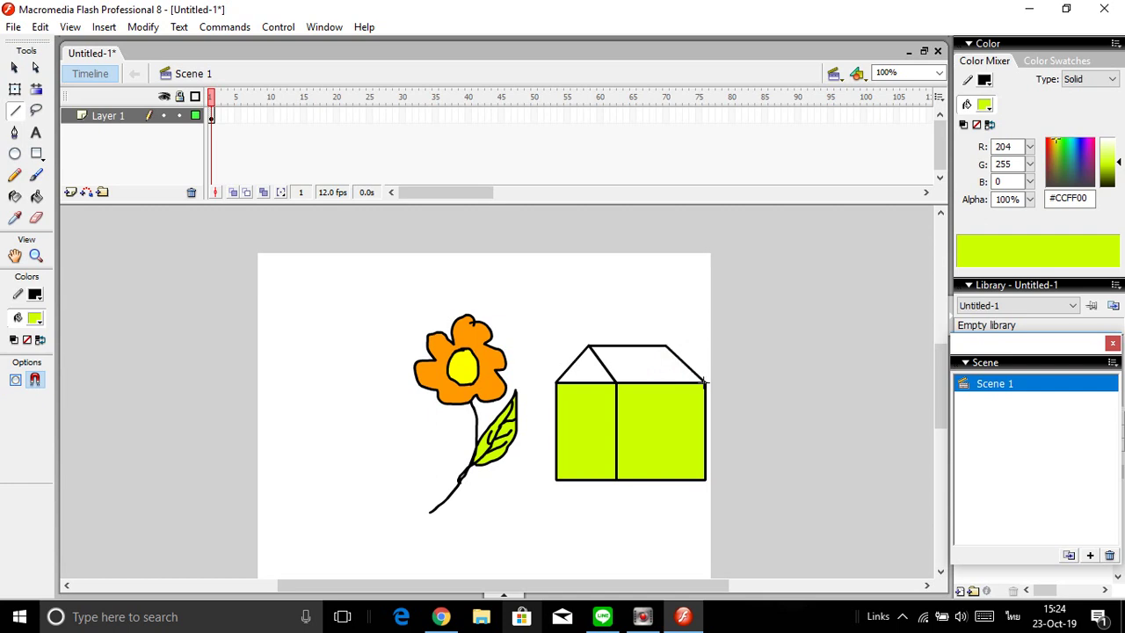
Fill the house's main roof with red #FF0000 and its triangular gable with orange #FF6633.
{"action": "left_click", "coordinate": [36, 196]}
{"action": "left_click", "coordinate": [15, 326]}
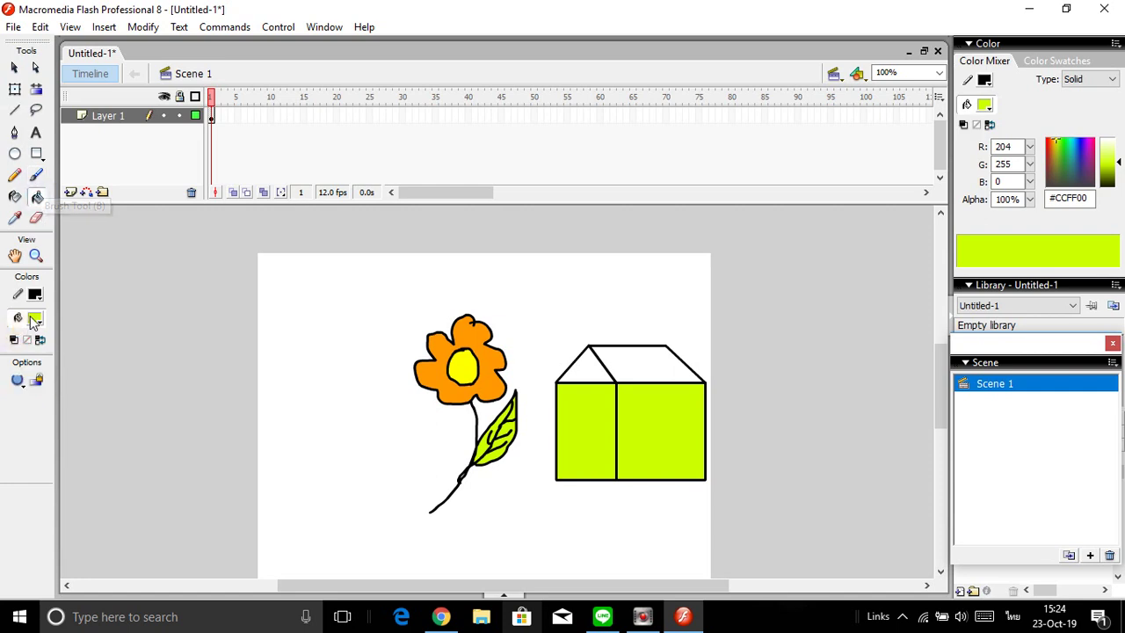
{"action": "left_click", "coordinate": [35, 316]}
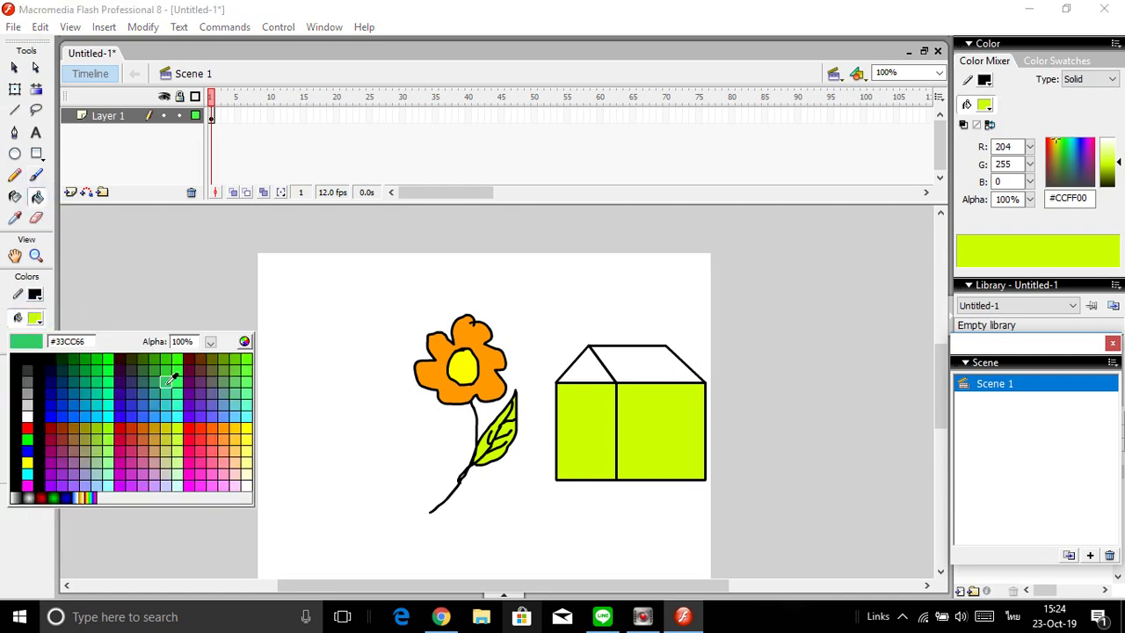
{"action": "left_click", "coordinate": [188, 429]}
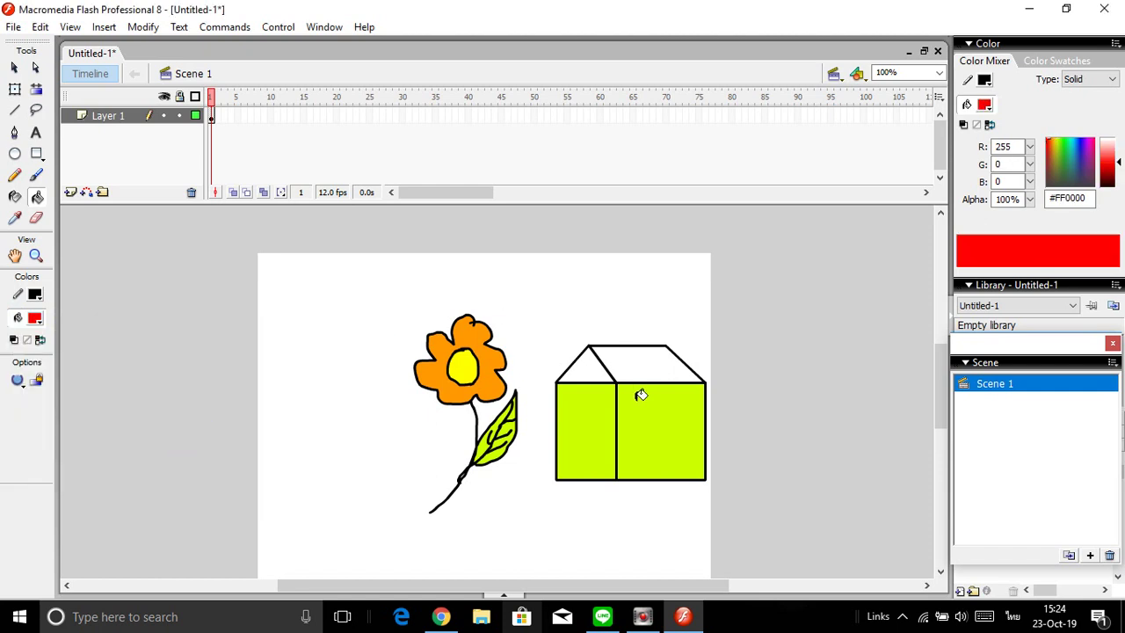
{"action": "left_click", "coordinate": [627, 360]}
{"action": "left_click", "coordinate": [35, 318]}
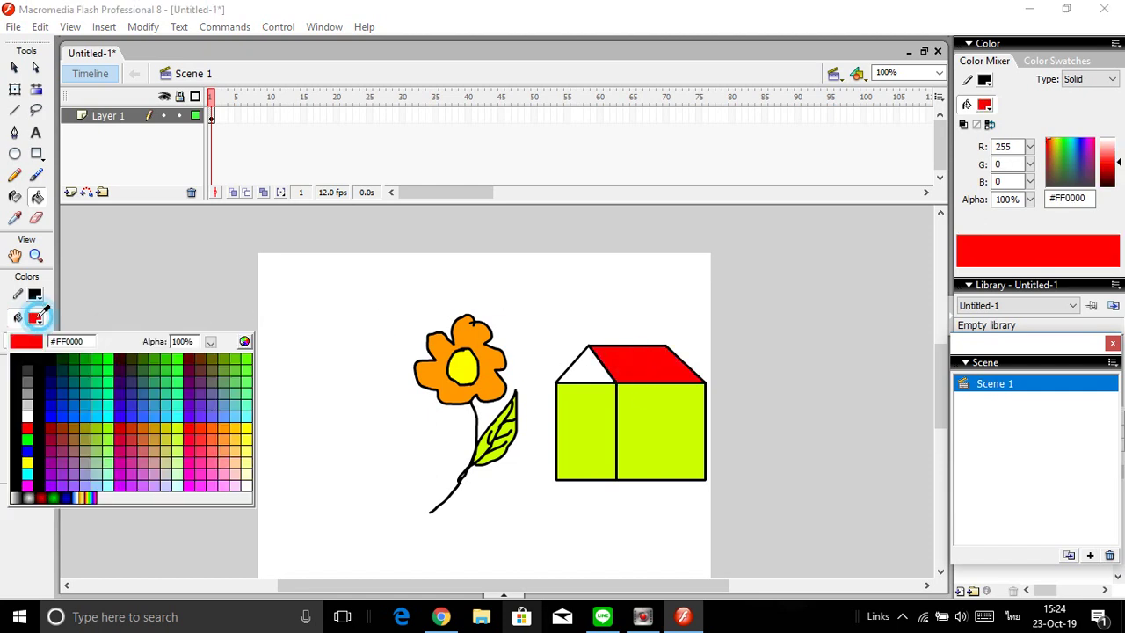
{"action": "left_click", "coordinate": [214, 439]}
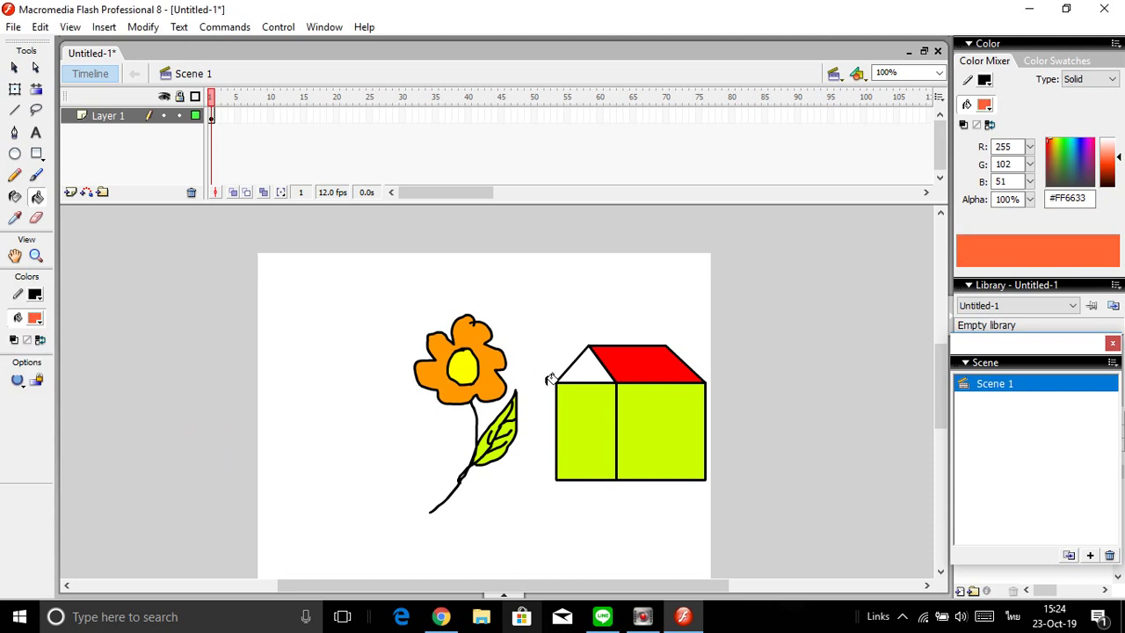
{"action": "left_click", "coordinate": [582, 377]}
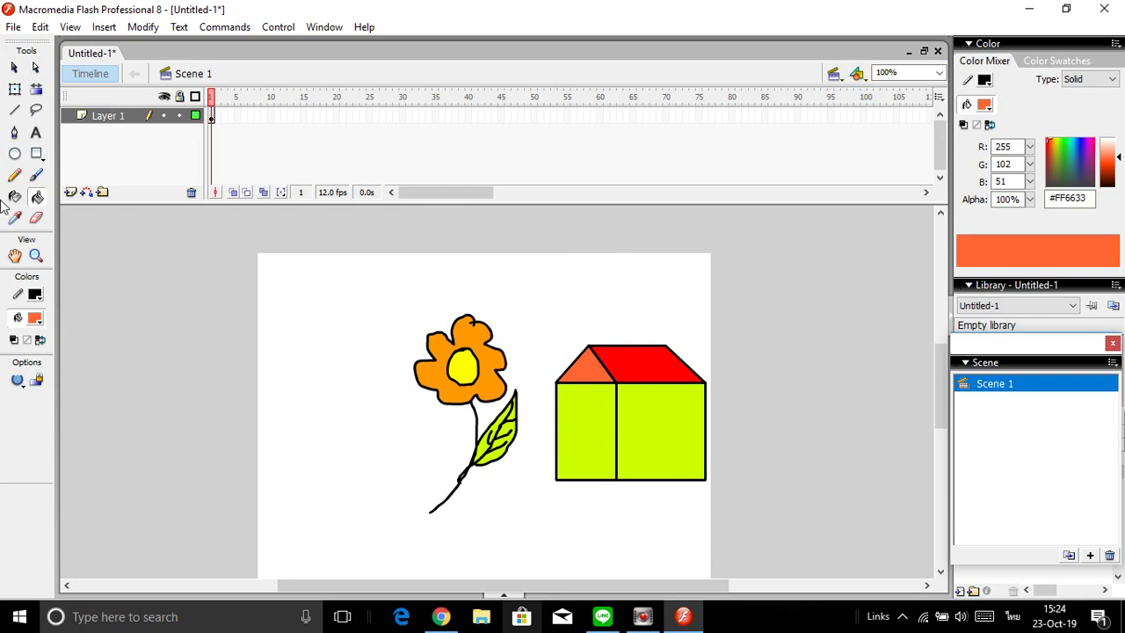
Draw a rectangular #FF6633 door at the base of the house's wide wall and switch to the Line tool.
{"action": "left_click", "coordinate": [37, 153]}
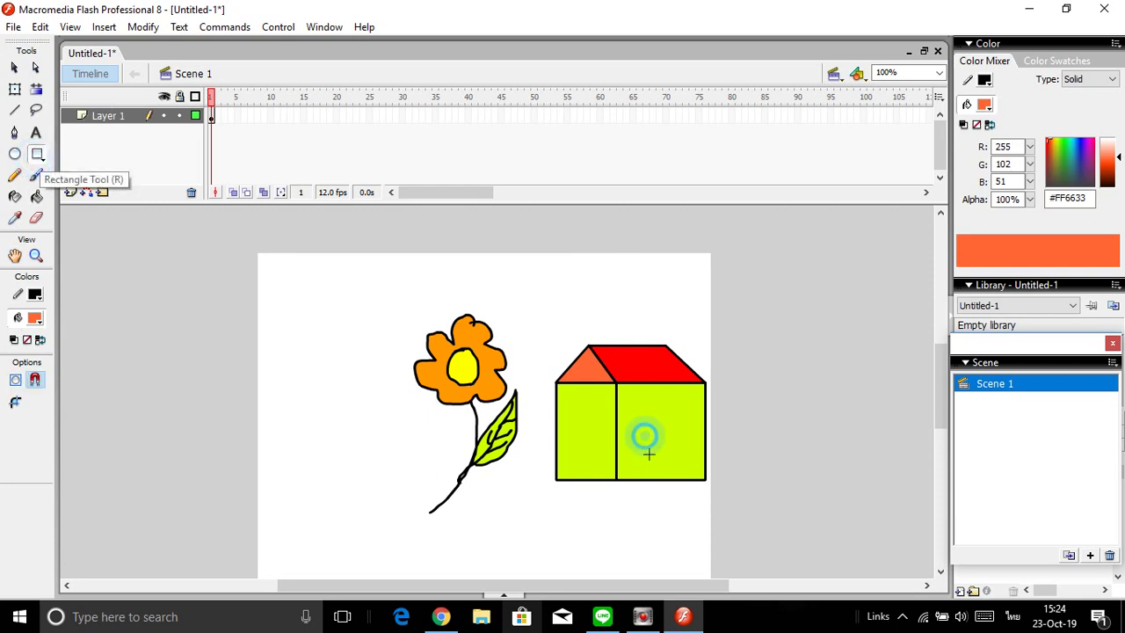
{"action": "left_click_drag", "start_coordinate": [645, 437], "coordinate": [674, 480]}
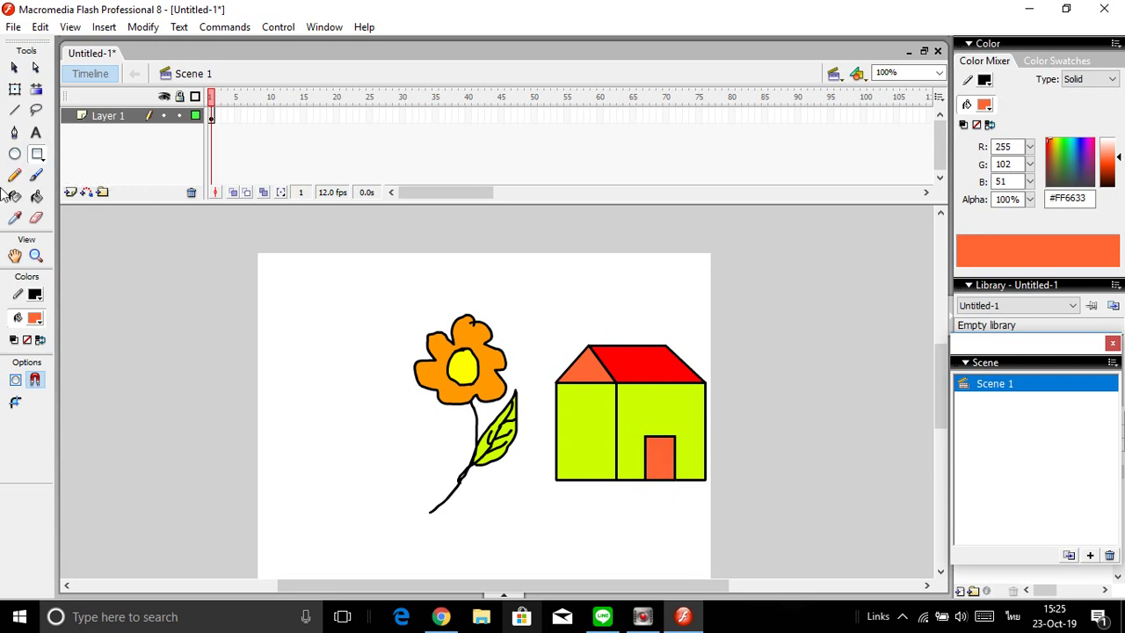
{"action": "left_click", "coordinate": [15, 109]}
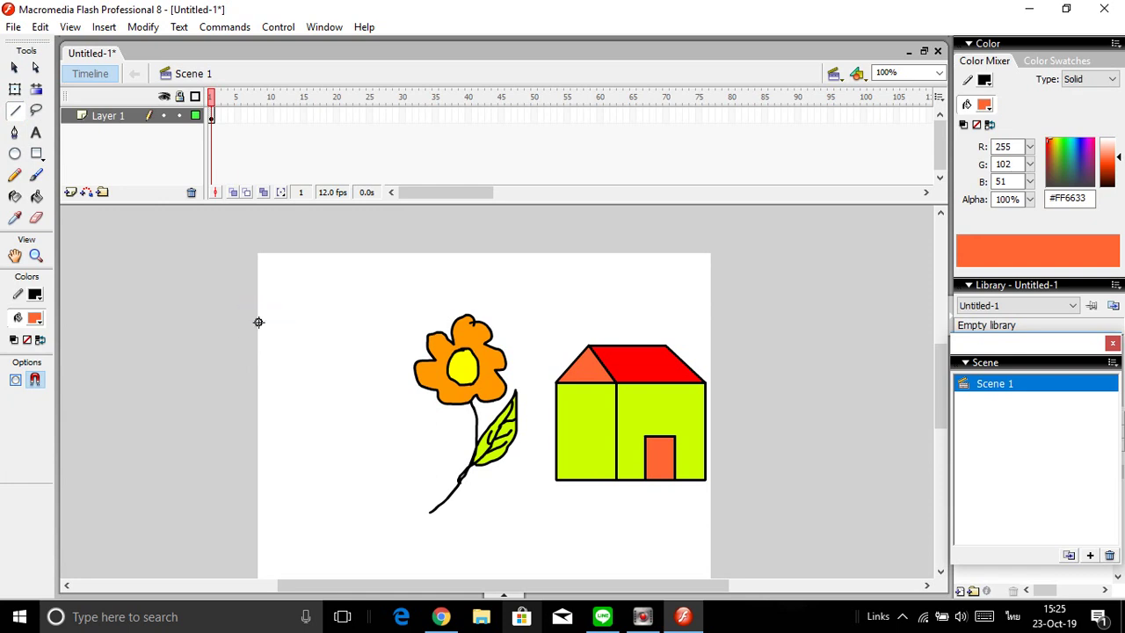
Draw a horizontal horizon line across the full stage width and curve a second, shorter line into a hill resting on its left part.
{"action": "mouse_move", "coordinate": [258, 322]}
{"action": "left_mouse_down"}
{"action": "mouse_move", "coordinate": [681, 311]}
{"action": "mouse_move", "coordinate": [712, 323]}
{"action": "left_mouse_up"}
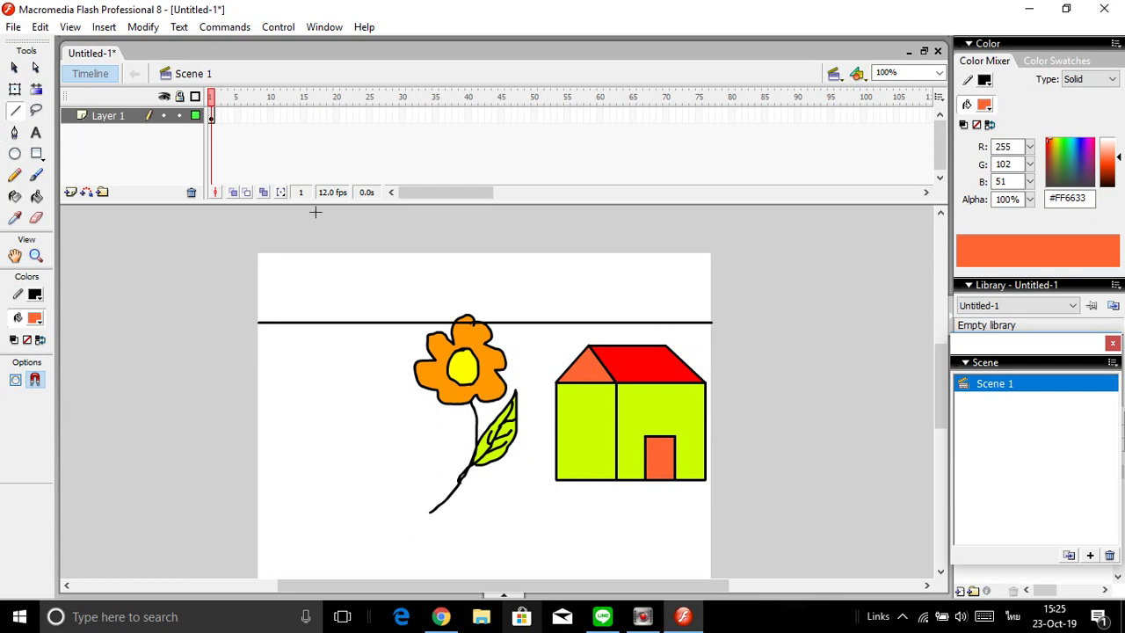
{"action": "left_click_drag", "start_coordinate": [301, 269], "coordinate": [420, 271]}
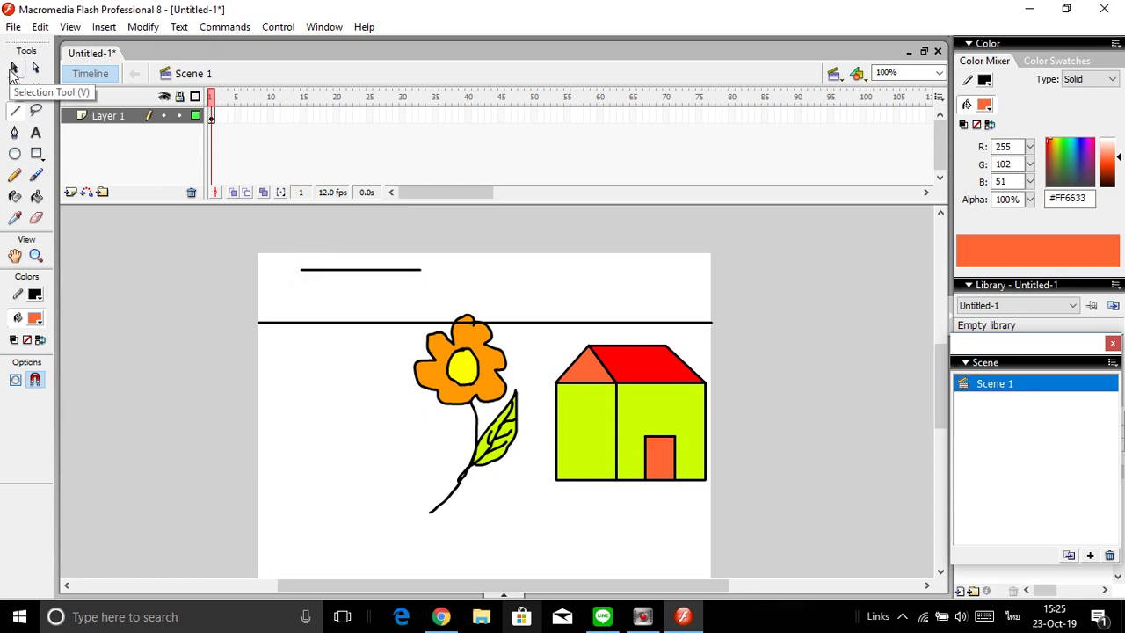
{"action": "left_click", "coordinate": [12, 71]}
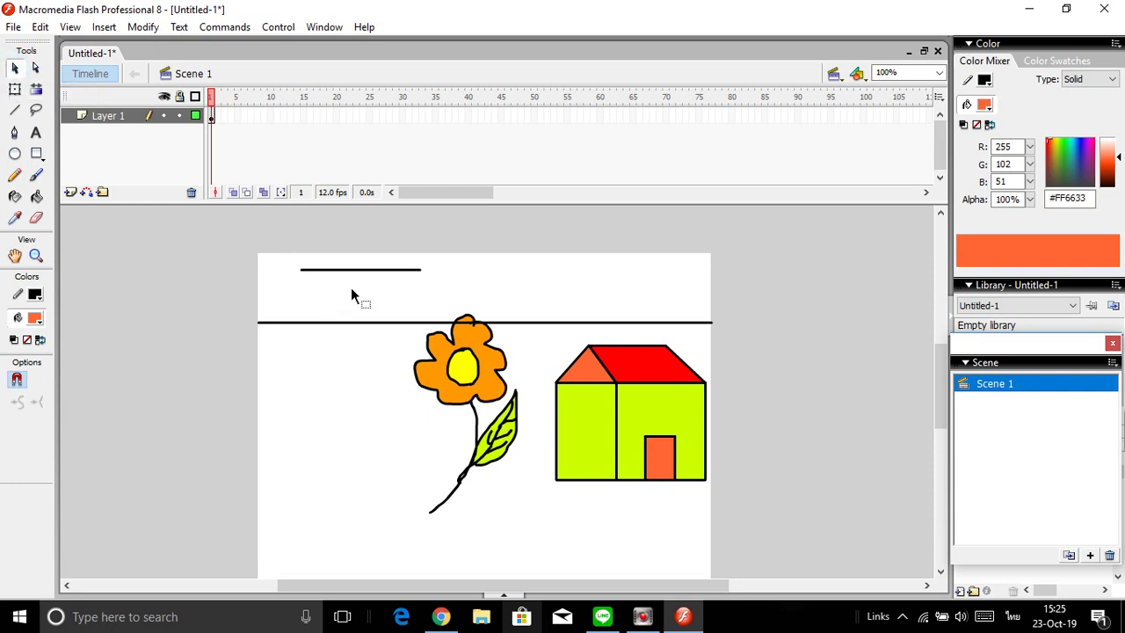
{"action": "left_click_drag", "start_coordinate": [357, 276], "coordinate": [359, 247]}
{"action": "left_click_drag", "start_coordinate": [299, 266], "coordinate": [256, 323]}
{"action": "left_click_drag", "start_coordinate": [418, 273], "coordinate": [454, 324]}
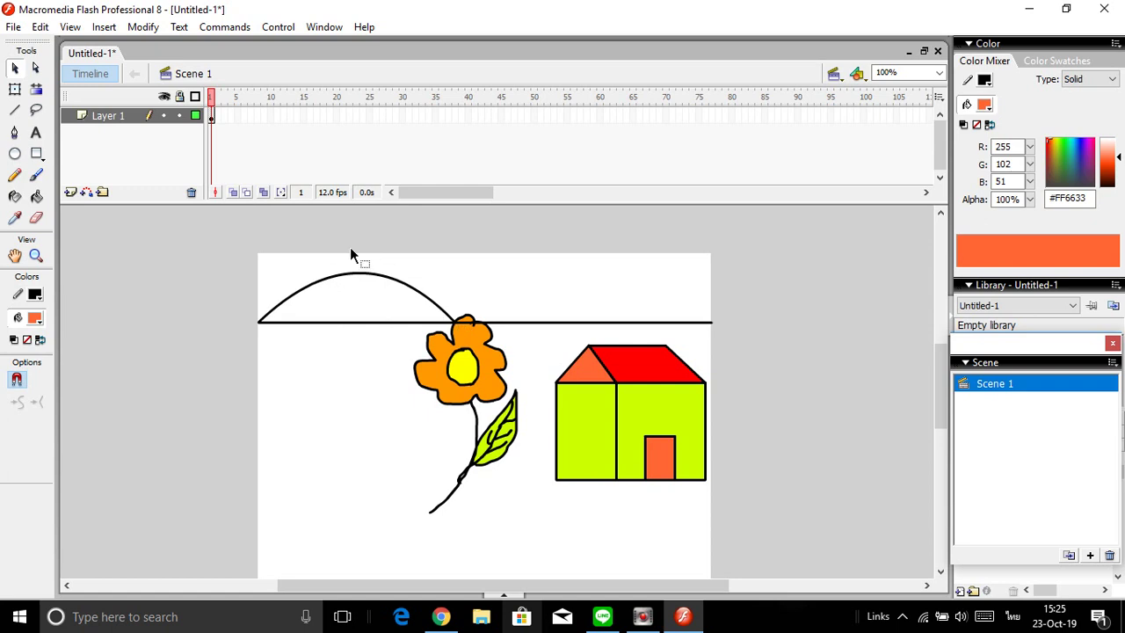
Draw another line above the horizon and curve it into a wider second hill reaching from the first hill's foot to the stage's right edge.
{"action": "left_click", "coordinate": [14, 110]}
{"action": "mouse_move", "coordinate": [498, 269]}
{"action": "left_mouse_down"}
{"action": "mouse_move", "coordinate": [650, 278]}
{"action": "mouse_move", "coordinate": [668, 269]}
{"action": "left_mouse_up"}
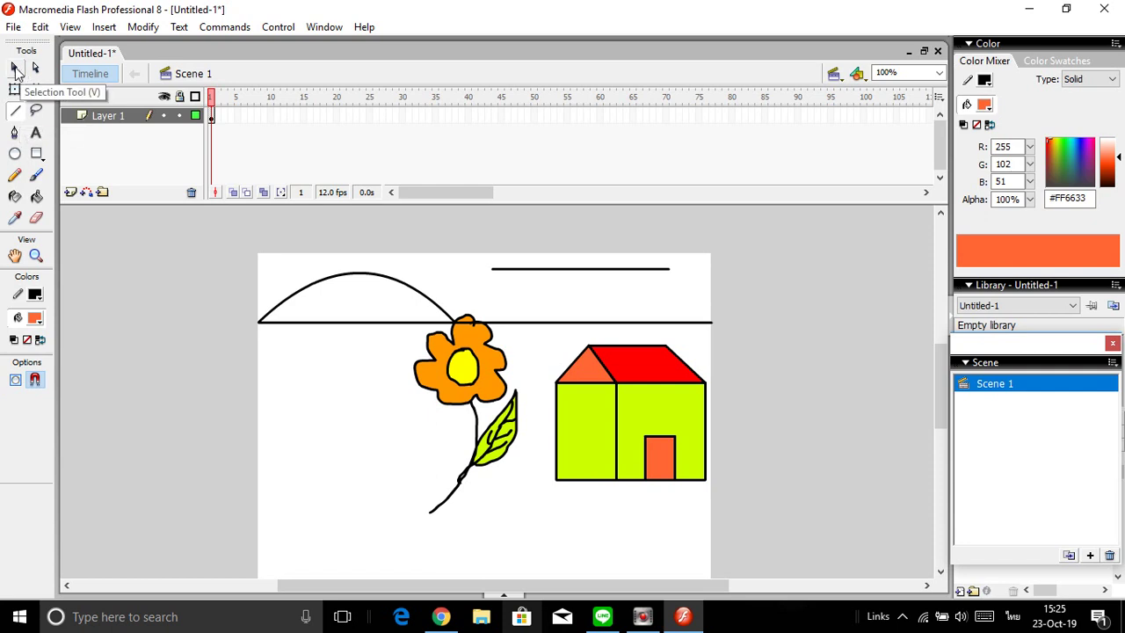
{"action": "left_click", "coordinate": [15, 69]}
{"action": "left_click_drag", "start_coordinate": [582, 269], "coordinate": [581, 243]}
{"action": "left_click_drag", "start_coordinate": [492, 267], "coordinate": [456, 316]}
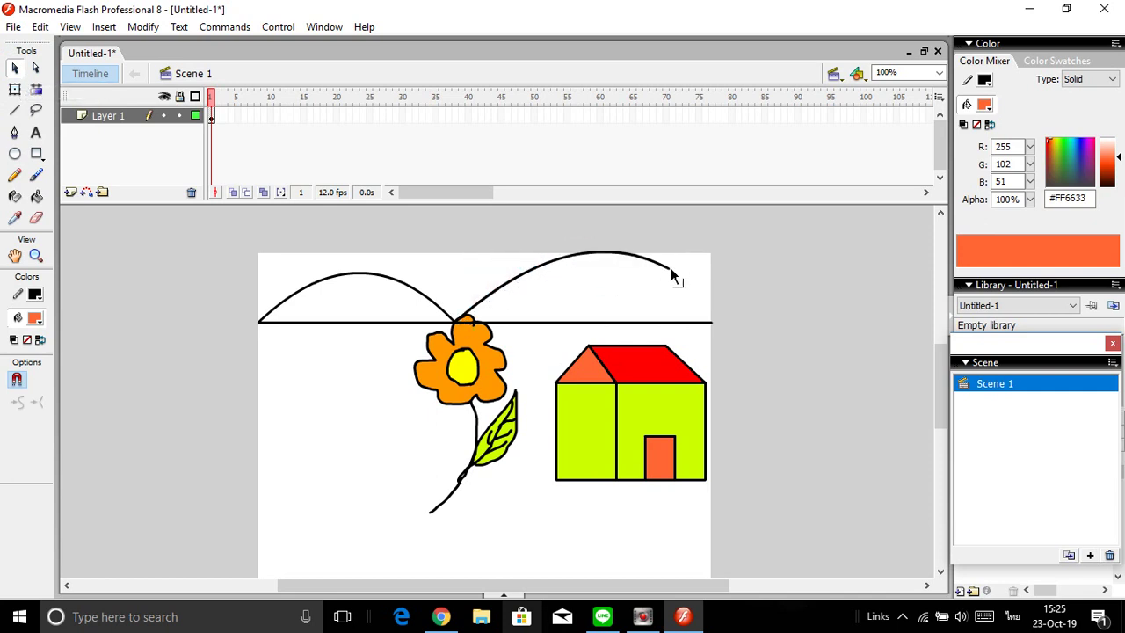
{"action": "left_click_drag", "start_coordinate": [671, 268], "coordinate": [710, 323]}
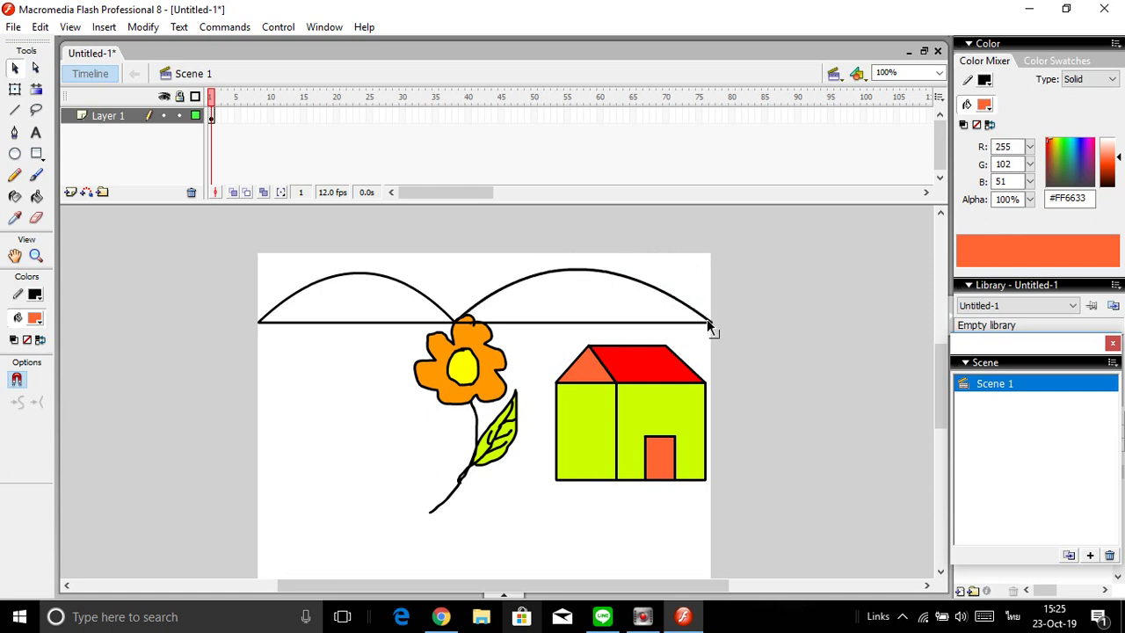
{"action": "left_click", "coordinate": [589, 272]}
{"action": "left_click", "coordinate": [580, 272]}
{"action": "mouse_move", "coordinate": [580, 275]}
{"action": "left_mouse_down"}
{"action": "mouse_move", "coordinate": [578, 247]}
{"action": "mouse_move", "coordinate": [577, 270]}
{"action": "left_mouse_up"}
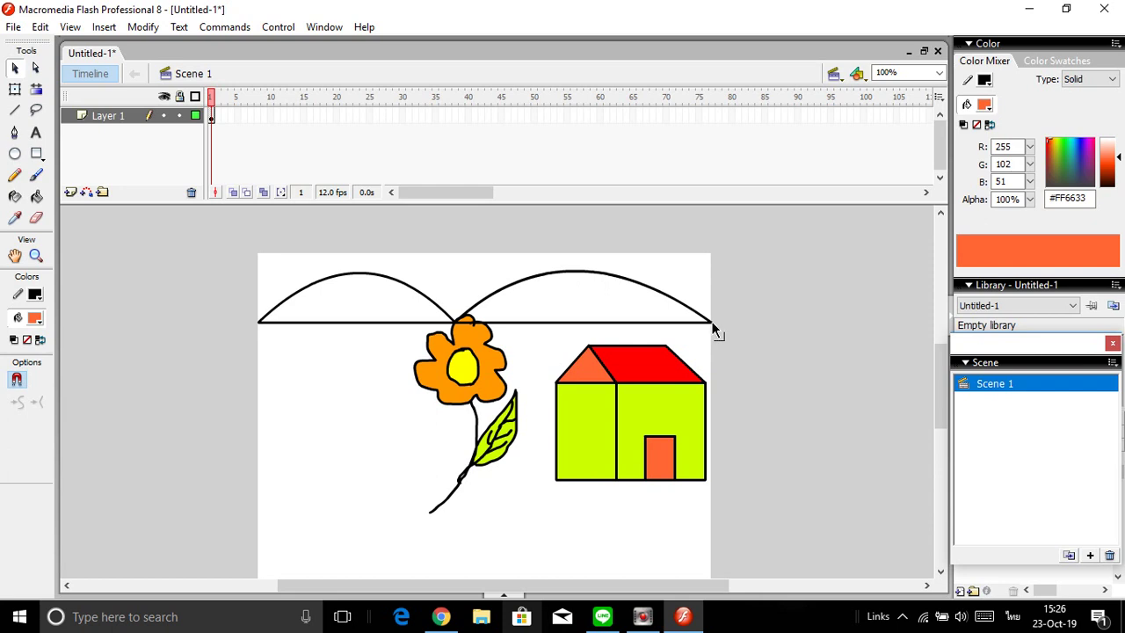
{"action": "mouse_move", "coordinate": [712, 322]}
{"action": "left_mouse_down"}
{"action": "mouse_move", "coordinate": [662, 322]}
{"action": "mouse_move", "coordinate": [710, 323]}
{"action": "left_mouse_up"}
Draw a short line between the two hills and bend it upward into the arc of a rising sun.
{"action": "left_click", "coordinate": [15, 110]}
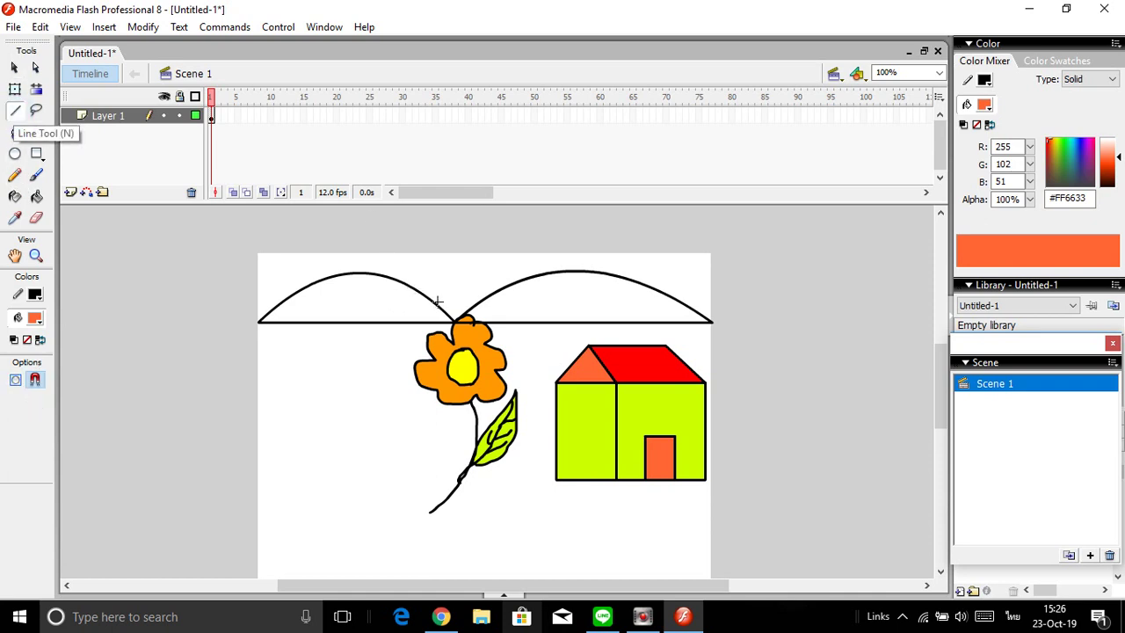
{"action": "left_click_drag", "start_coordinate": [430, 298], "coordinate": [485, 299]}
{"action": "left_click", "coordinate": [15, 69]}
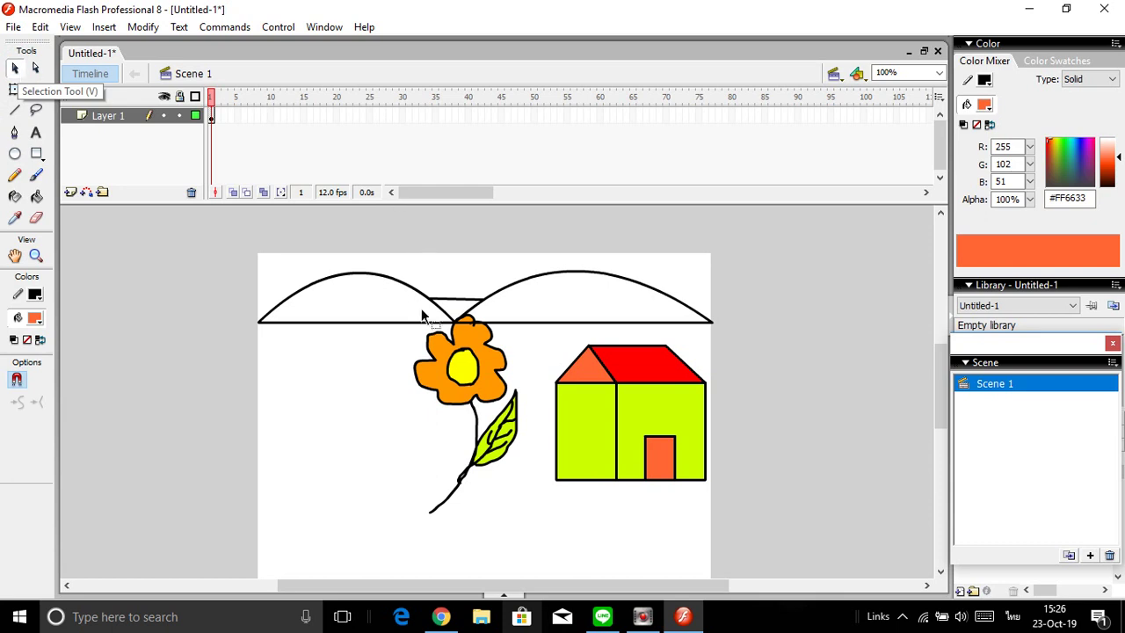
{"action": "left_click", "coordinate": [457, 301]}
{"action": "left_click_drag", "start_coordinate": [457, 301], "coordinate": [458, 282]}
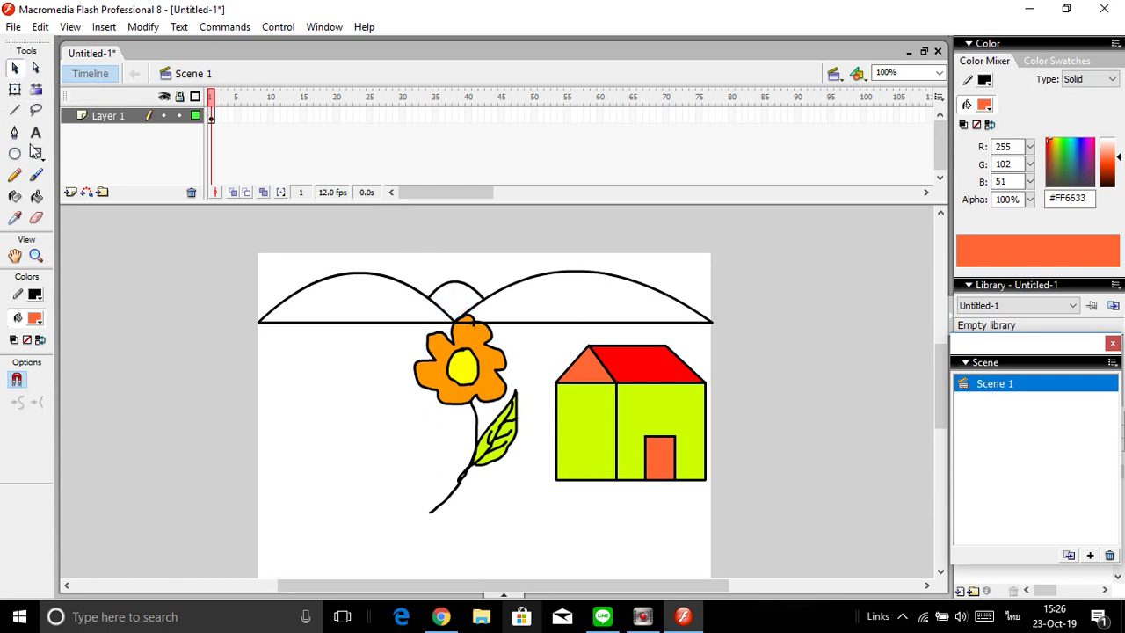
Draw five short straight sun rays fanned out above the sun's arc and adjust the angle of the second ray from the left.
{"action": "left_click", "coordinate": [15, 111]}
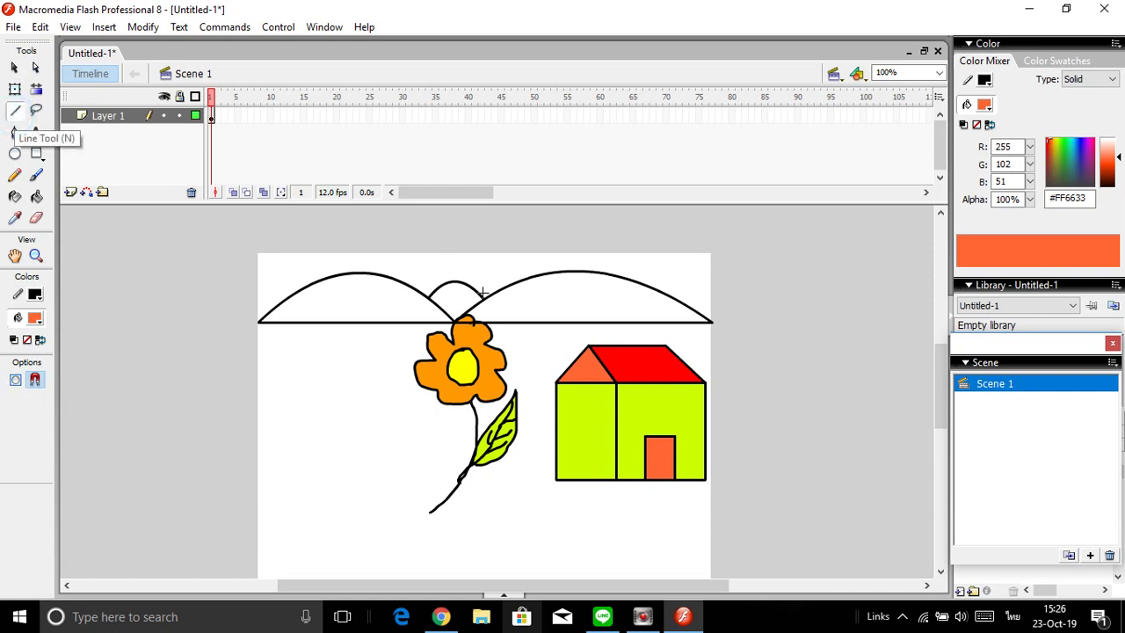
{"action": "mouse_move", "coordinate": [482, 283]}
{"action": "left_mouse_down"}
{"action": "mouse_move", "coordinate": [502, 272]}
{"action": "mouse_move", "coordinate": [427, 280]}
{"action": "left_mouse_up"}
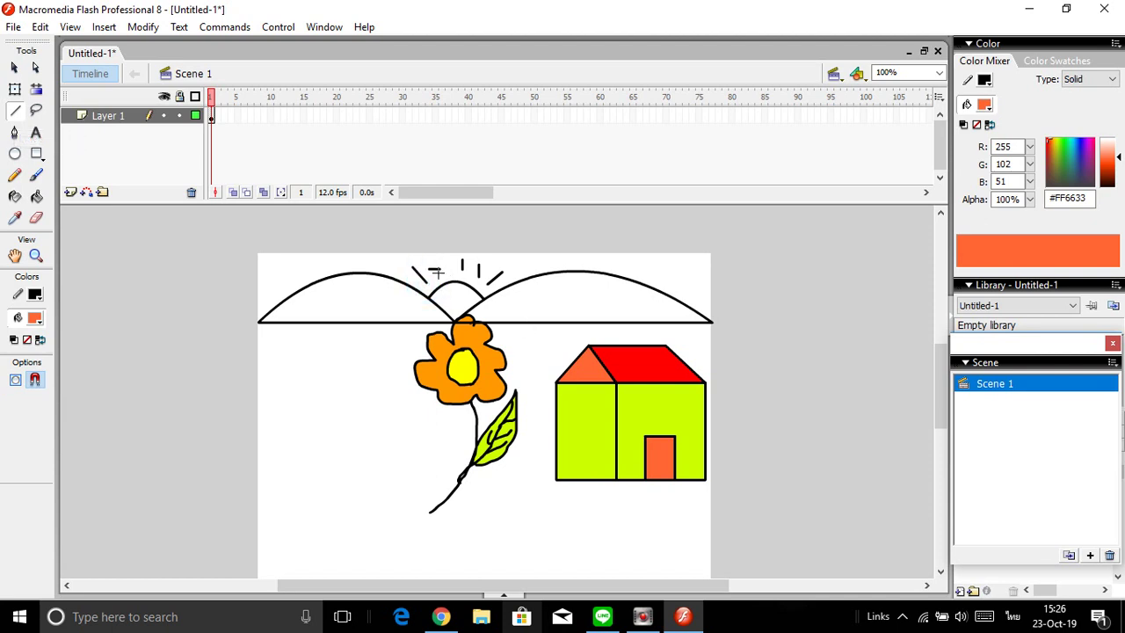
{"action": "left_click", "coordinate": [14, 67]}
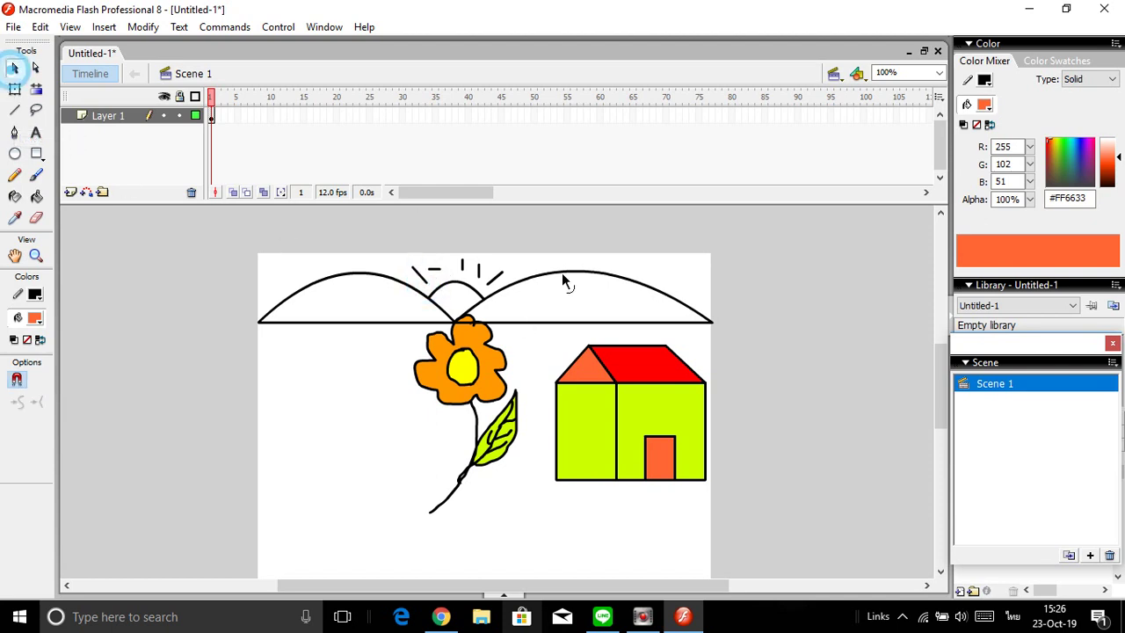
{"action": "left_click", "coordinate": [428, 264]}
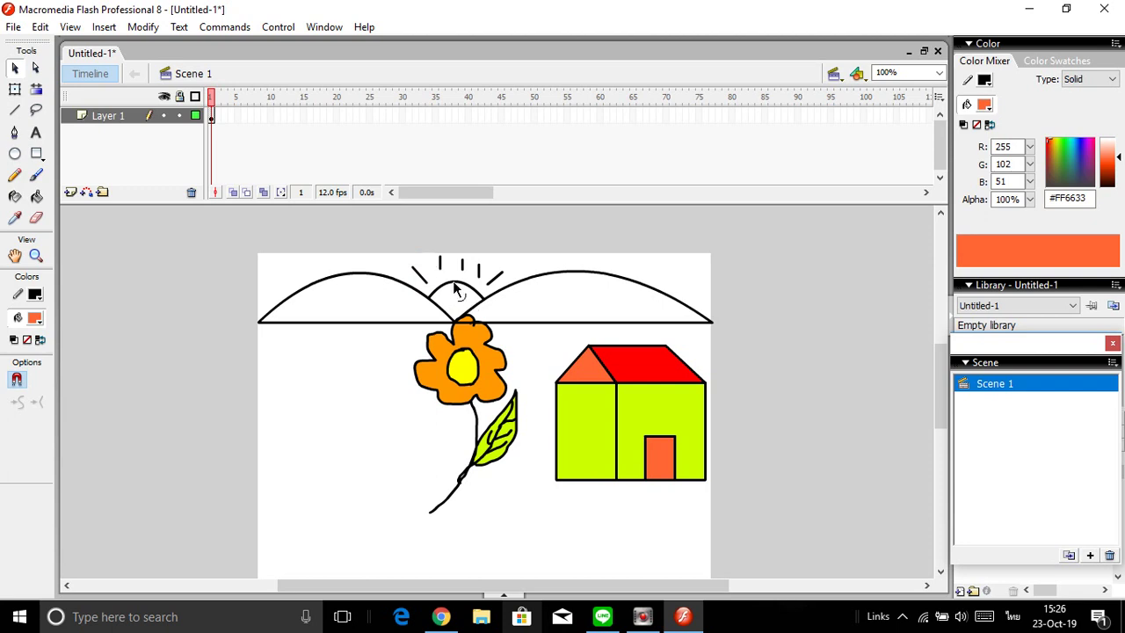
{"action": "left_click", "coordinate": [432, 256]}
Fill both hills with green #009900 using the Paint Bucket.
{"action": "left_click", "coordinate": [36, 197]}
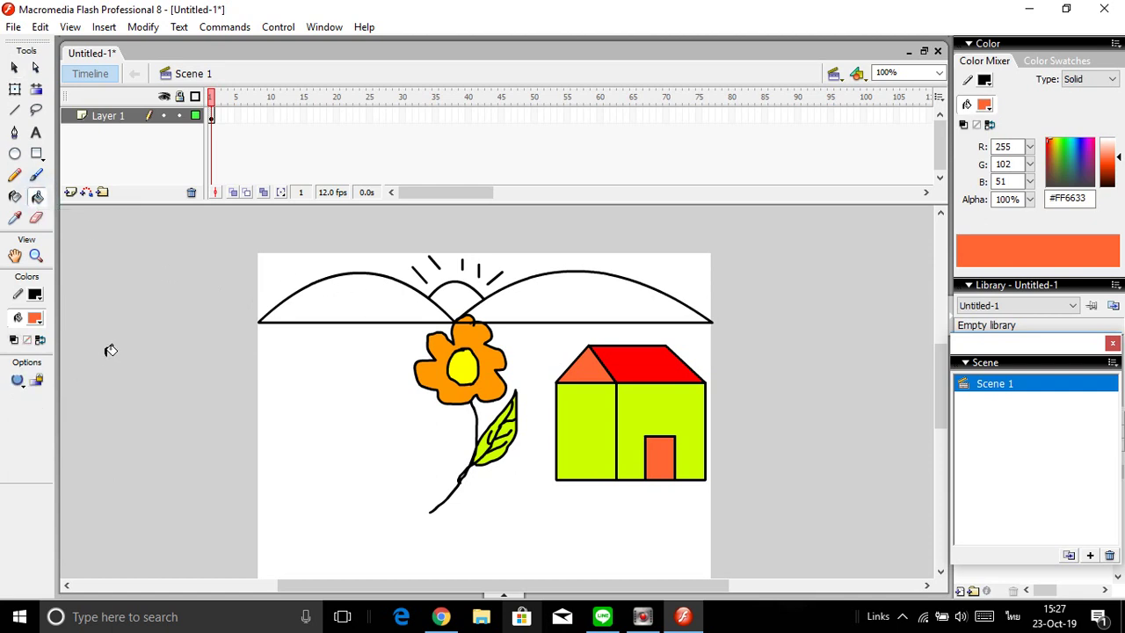
{"action": "left_click", "coordinate": [35, 318]}
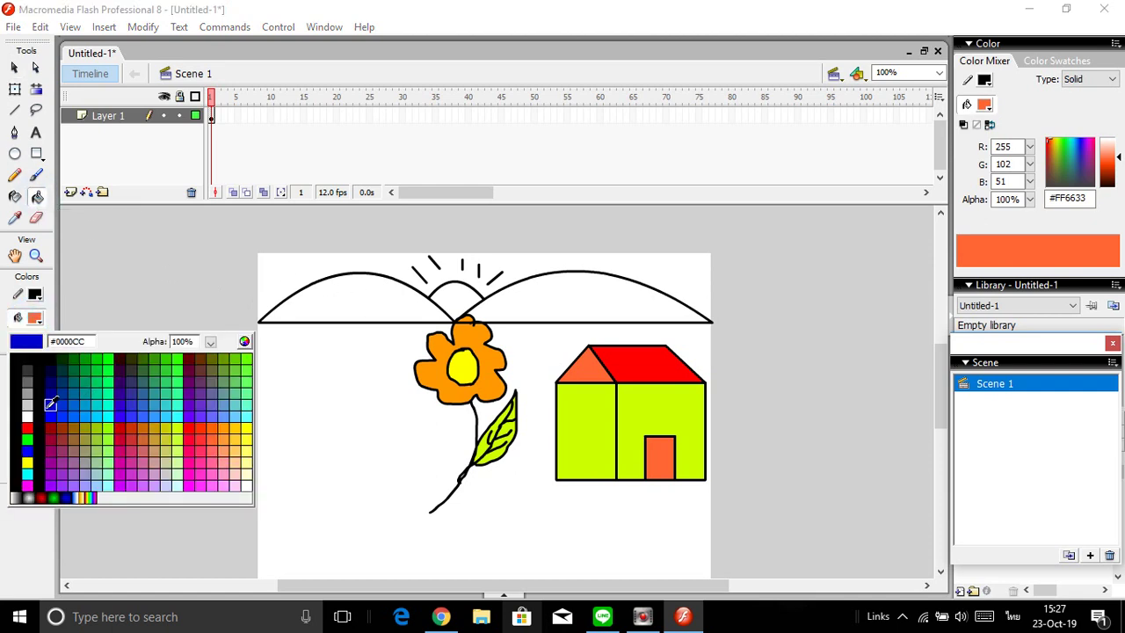
{"action": "left_click", "coordinate": [81, 360]}
{"action": "left_click", "coordinate": [362, 306]}
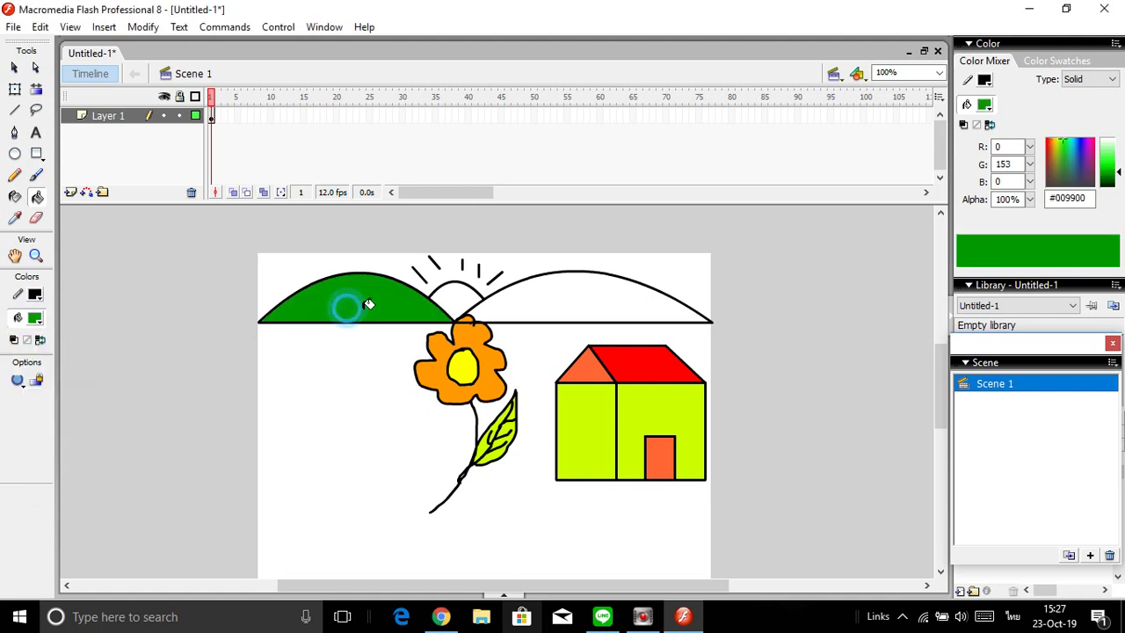
{"action": "left_click", "coordinate": [596, 294]}
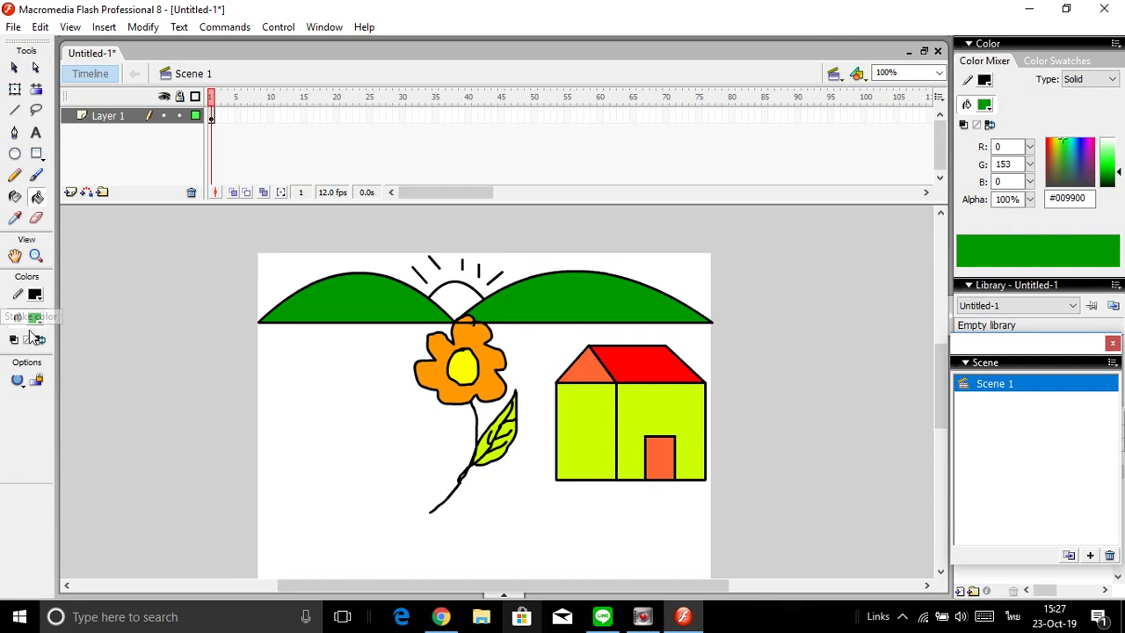
Fill the sun between the hills with yellow #FFFF00.
{"action": "left_click", "coordinate": [35, 317]}
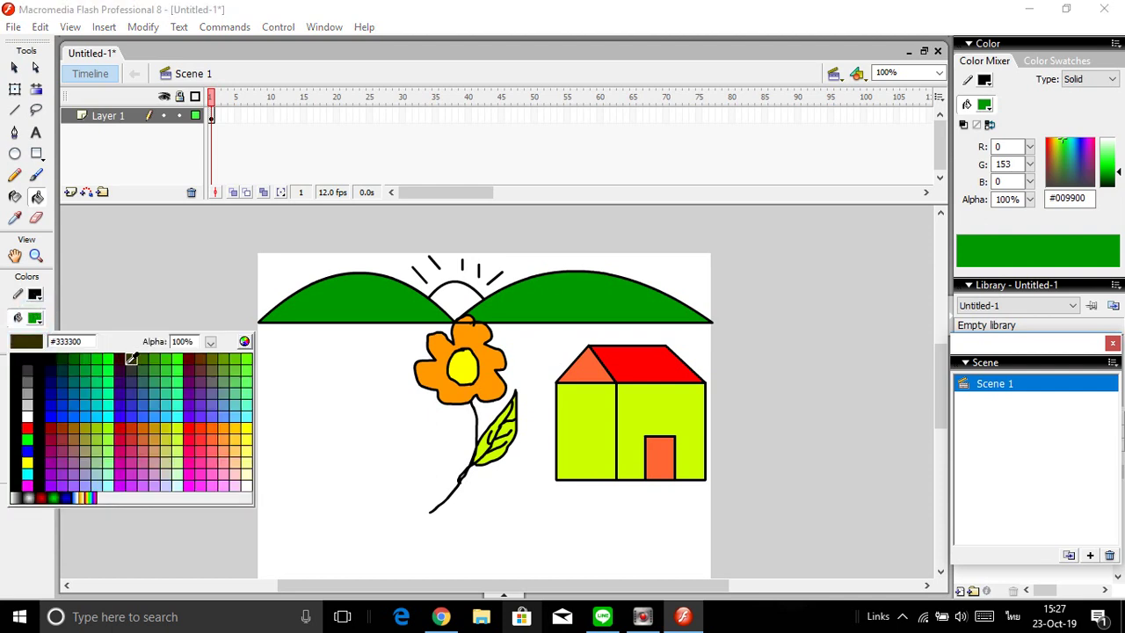
{"action": "left_click", "coordinate": [251, 426]}
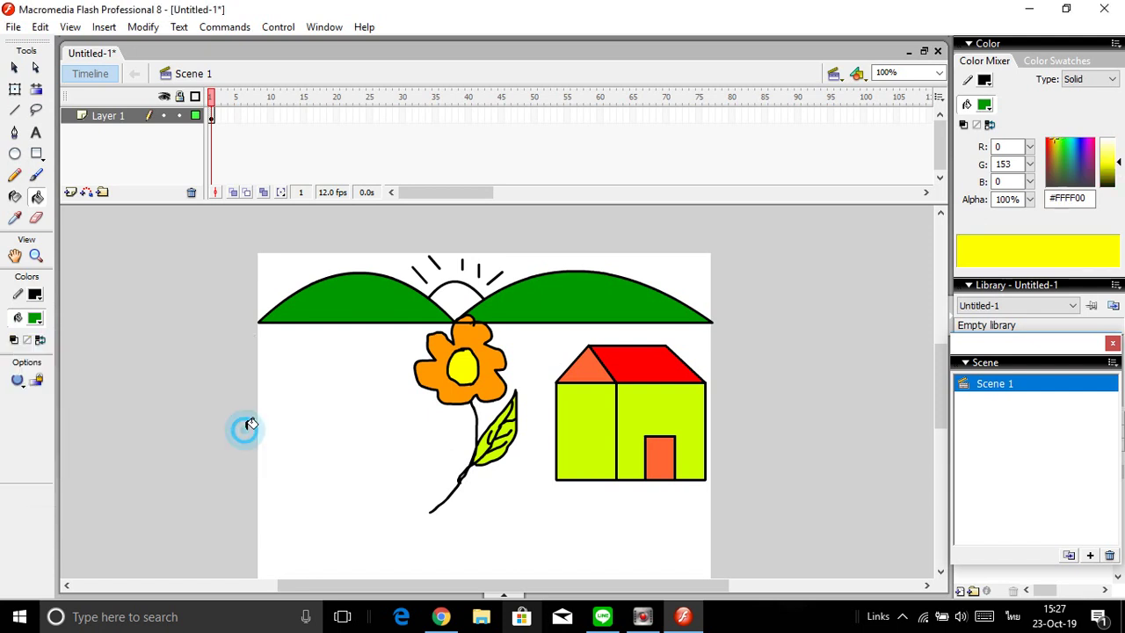
{"action": "left_click", "coordinate": [465, 294]}
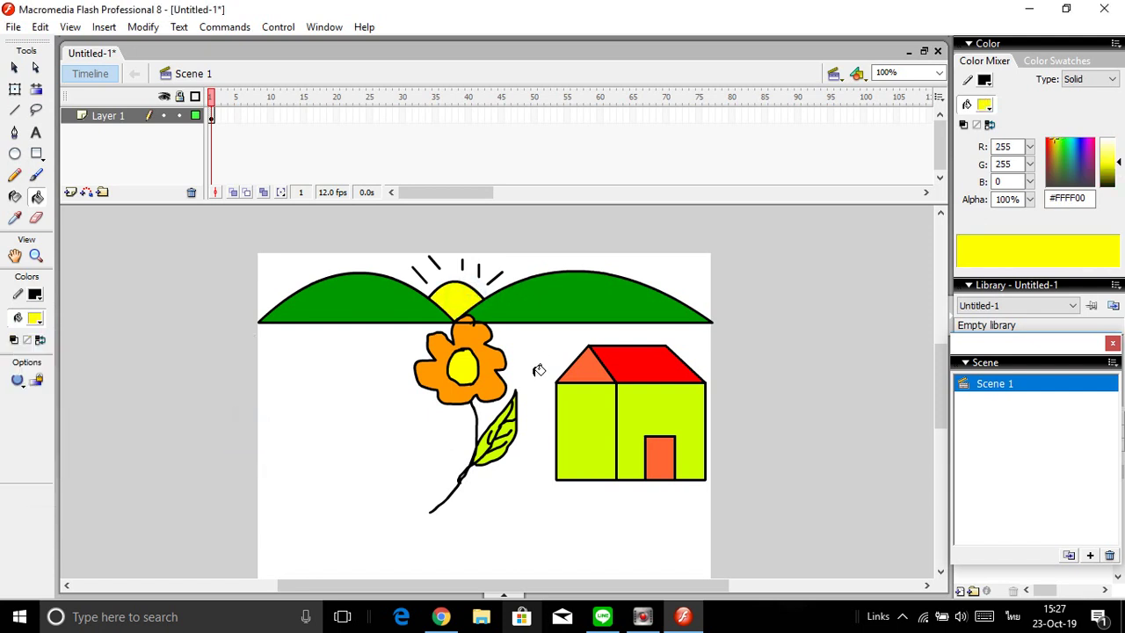